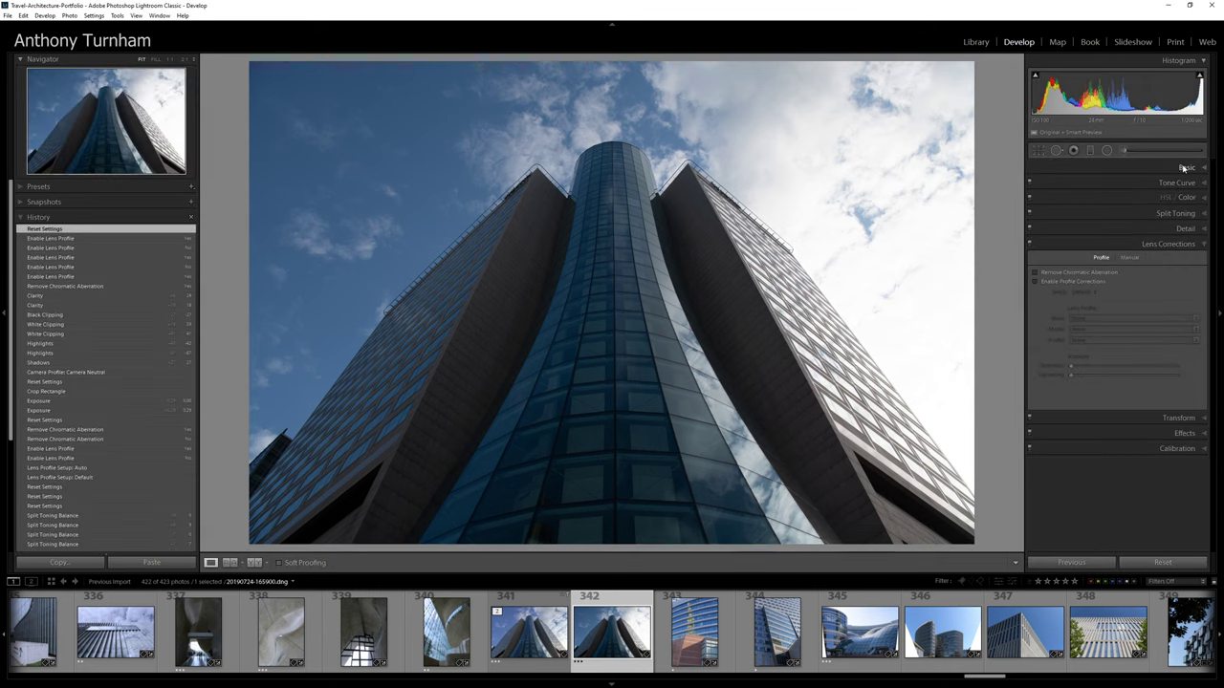
Apply the Camera Neutral camera-matching profile to the skyscraper photo.
{"action": "left_click", "coordinate": [1183, 169]}
{"action": "left_click", "coordinate": [1096, 199]}
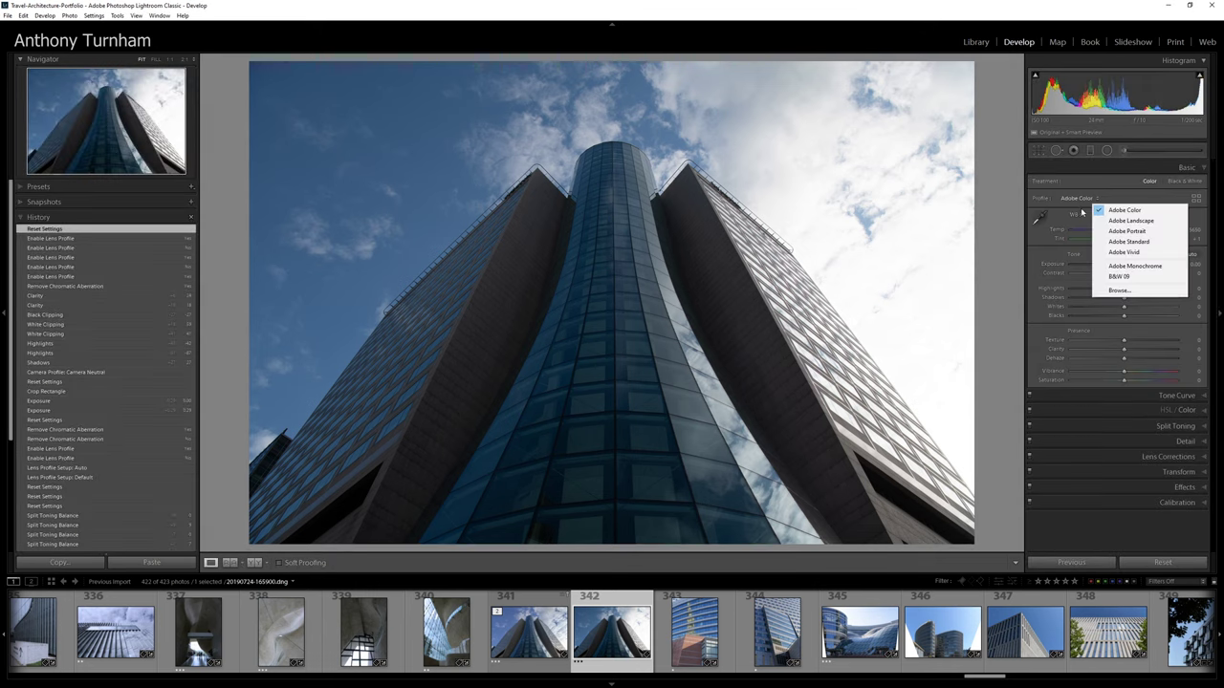
{"action": "left_click", "coordinate": [1139, 291]}
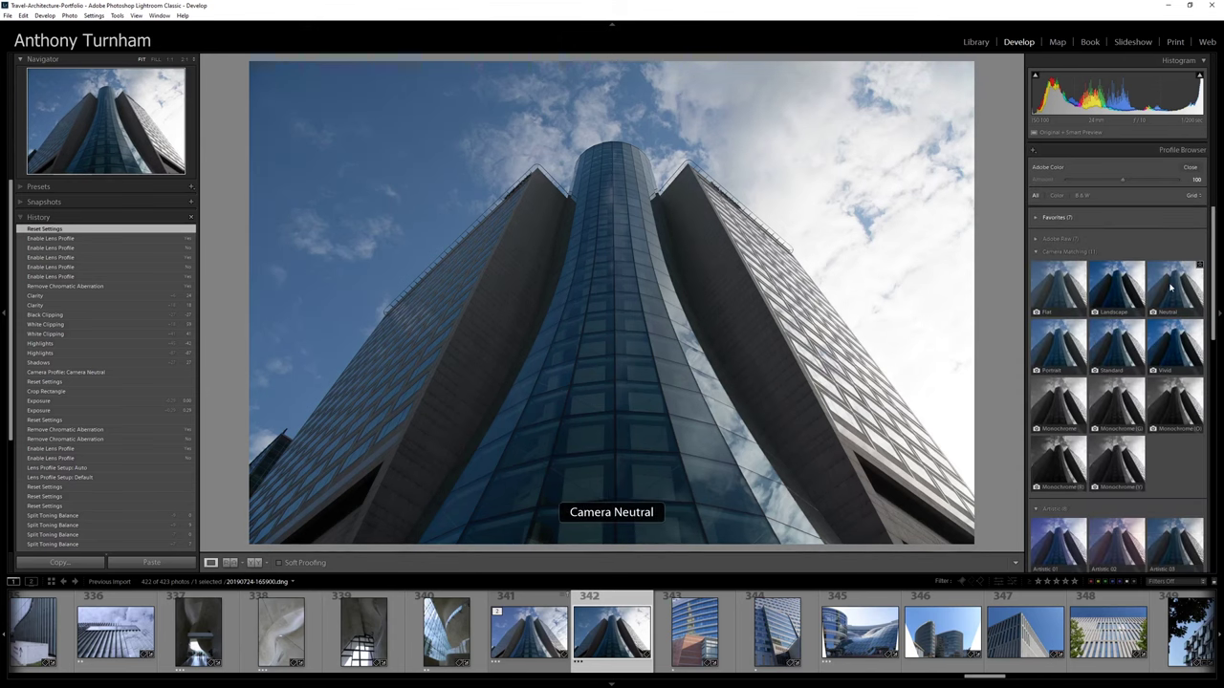
{"action": "left_click", "coordinate": [1174, 287]}
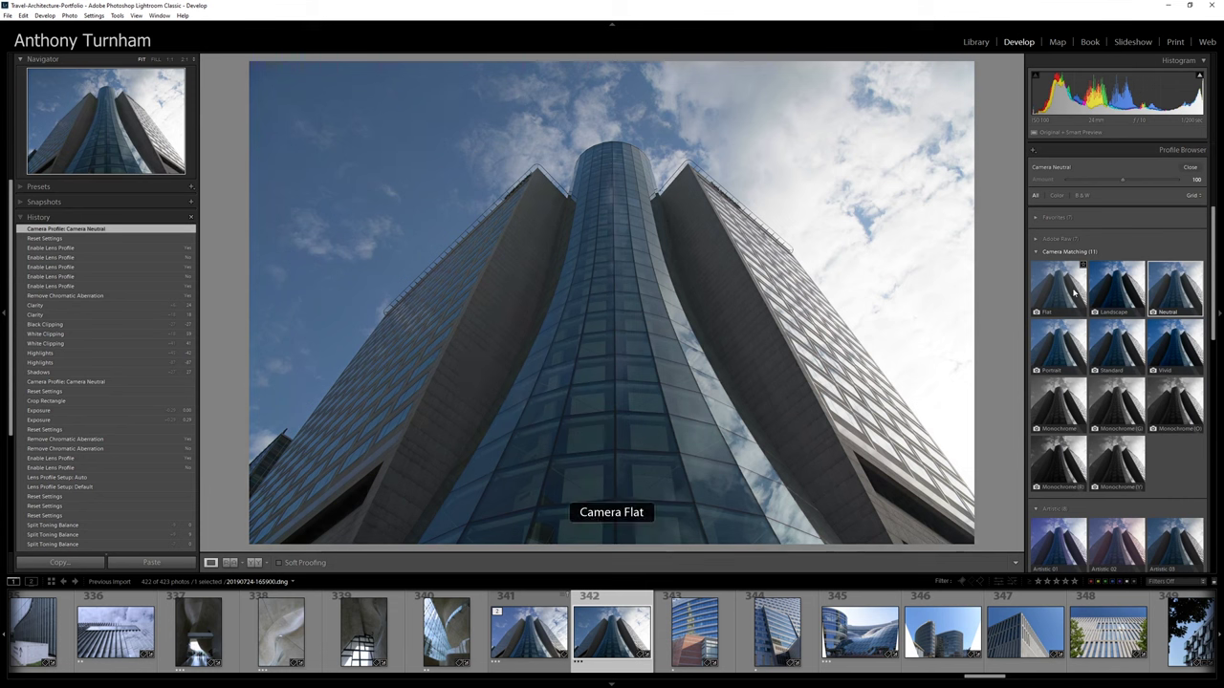
{"action": "double_click", "coordinate": [1166, 288]}
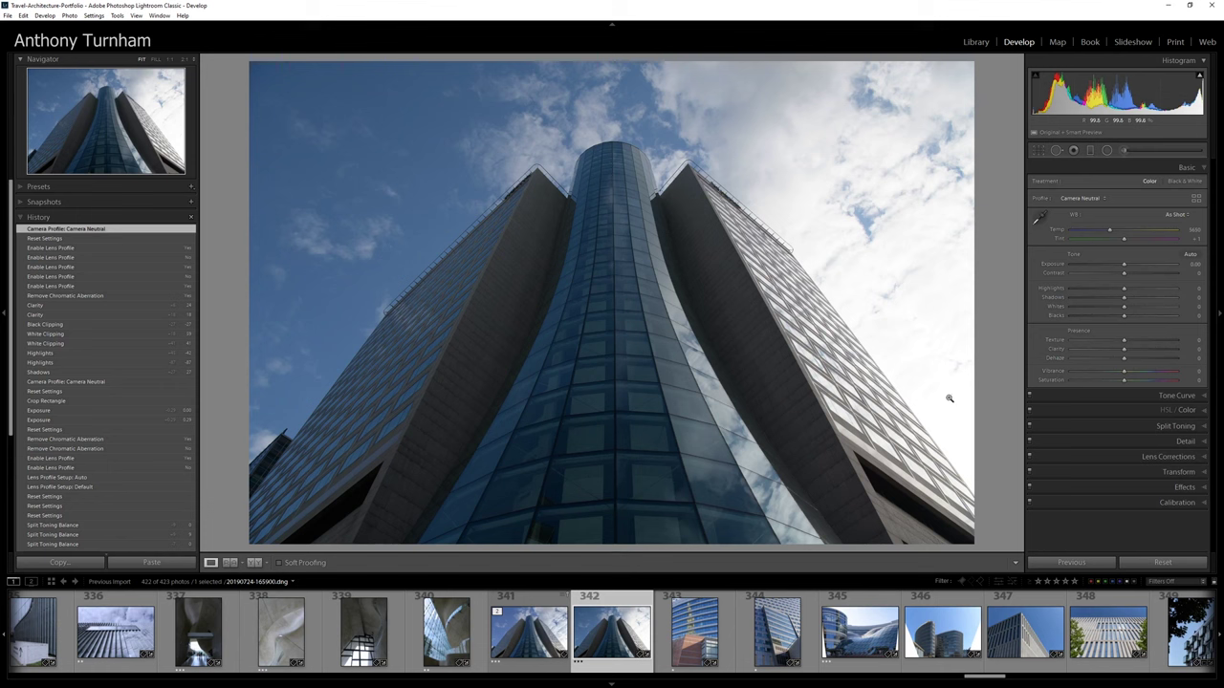
Show the highlight clipping warning and set Exposure to +0.48, Highlights to -29, Shadows to +26 and Whites to +36.
{"action": "left_click", "coordinate": [1200, 79]}
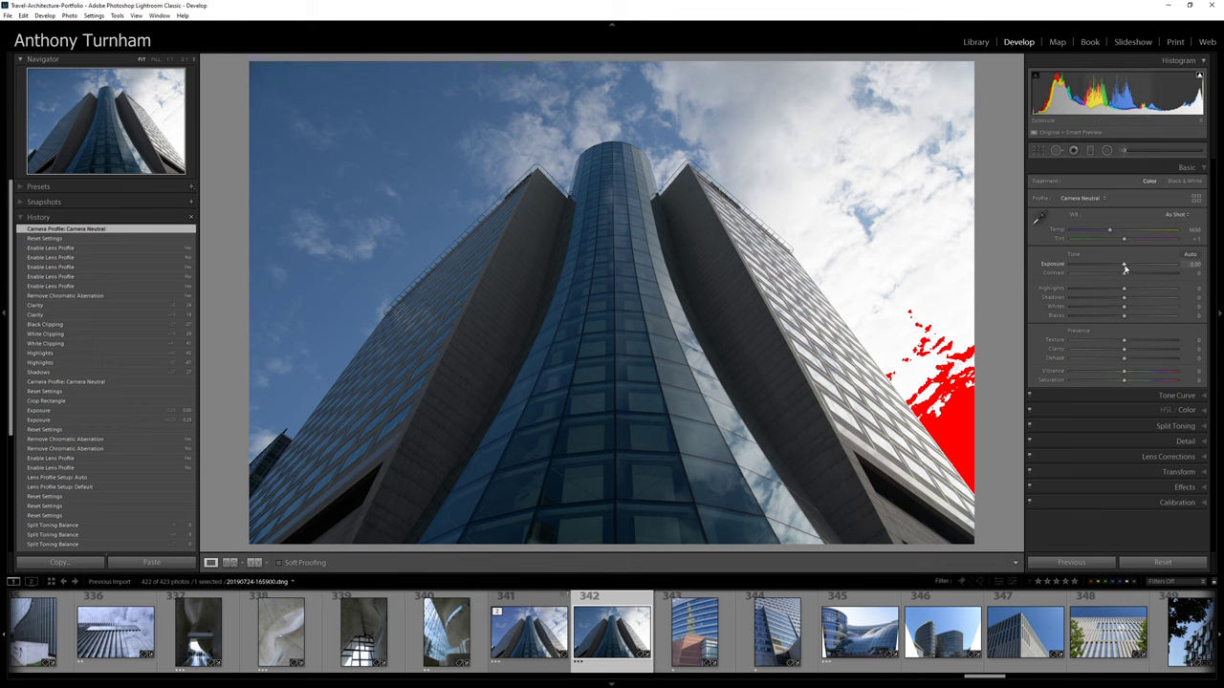
{"action": "left_click_drag", "start_coordinate": [1124, 269], "coordinate": [1129, 267]}
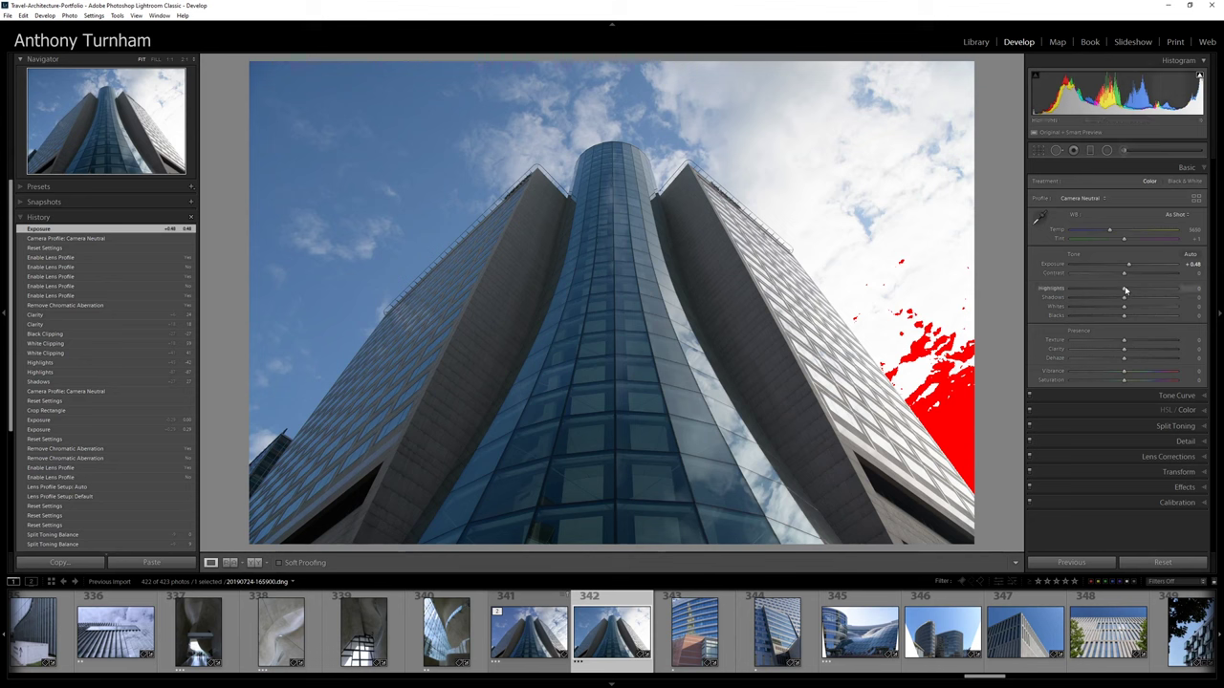
{"action": "mouse_move", "coordinate": [1126, 292]}
{"action": "left_mouse_down"}
{"action": "mouse_move", "coordinate": [1110, 294]}
{"action": "mouse_move", "coordinate": [1138, 301]}
{"action": "left_mouse_up"}
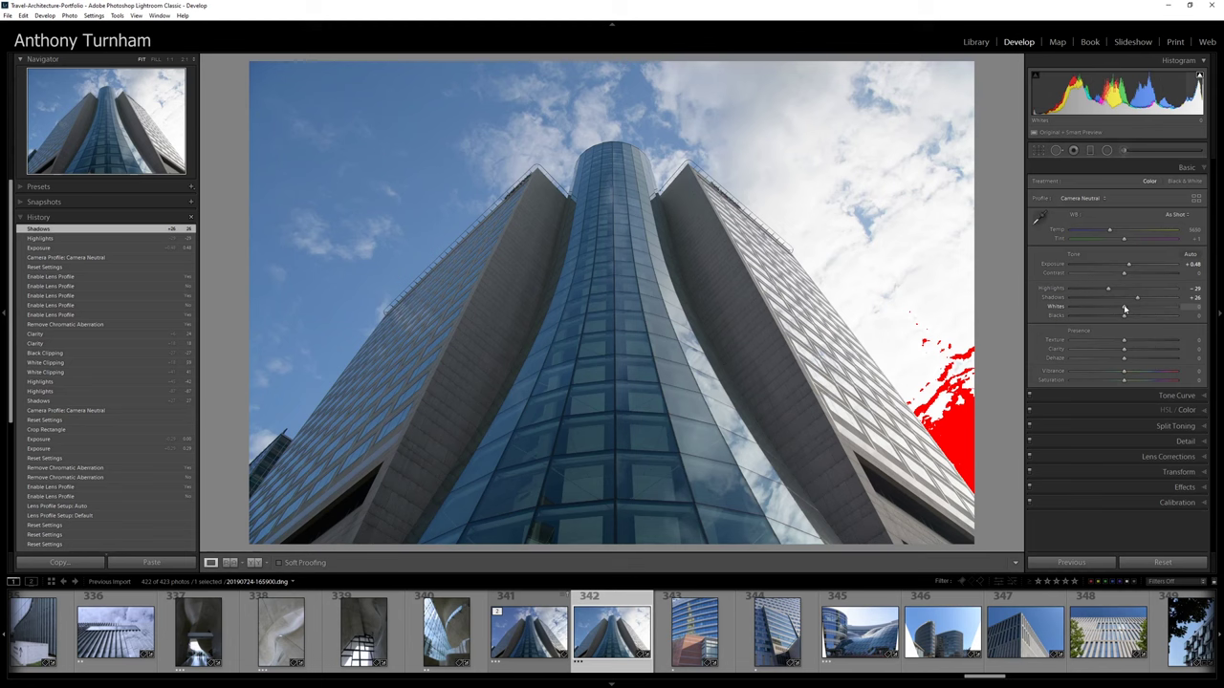
{"action": "mouse_move", "coordinate": [1125, 309]}
{"action": "left_mouse_down"}
{"action": "mouse_move", "coordinate": [1162, 311]}
{"action": "mouse_move", "coordinate": [1142, 312]}
{"action": "left_mouse_up"}
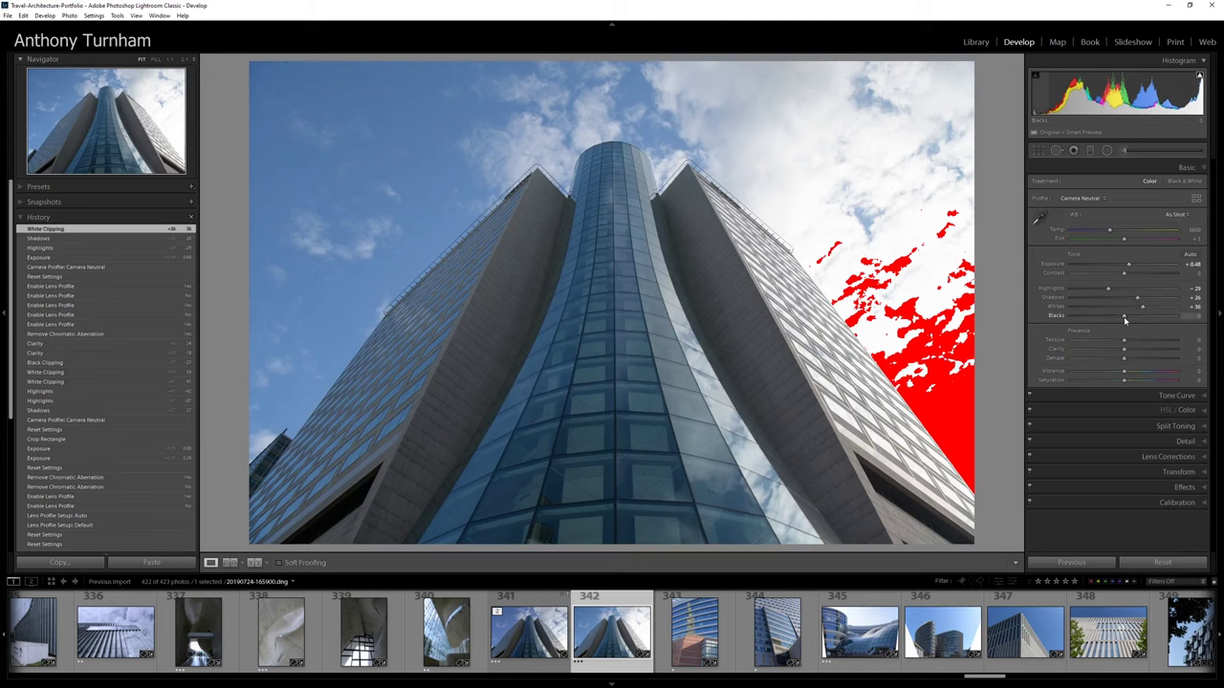
Set Blacks to -7 with the shadow clipping warning shown, and add Clarity +34 and Dehaze +9.
{"action": "left_click_drag", "start_coordinate": [1124, 320], "coordinate": [1106, 321]}
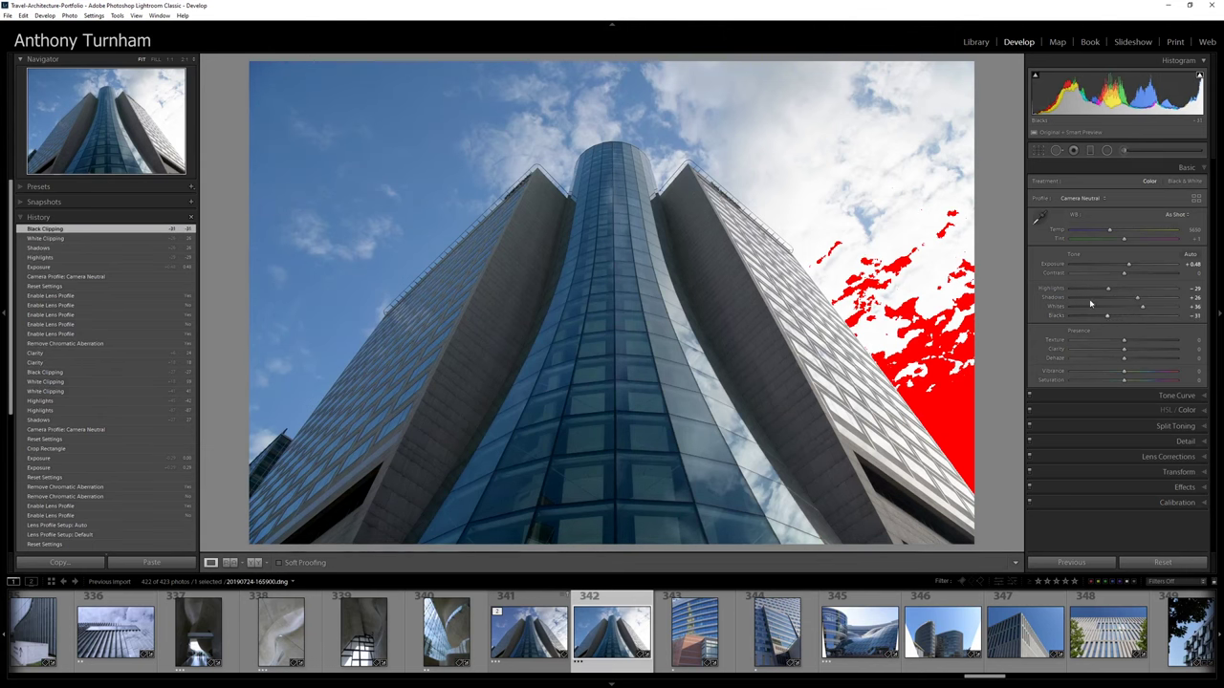
{"action": "left_click", "coordinate": [1034, 78]}
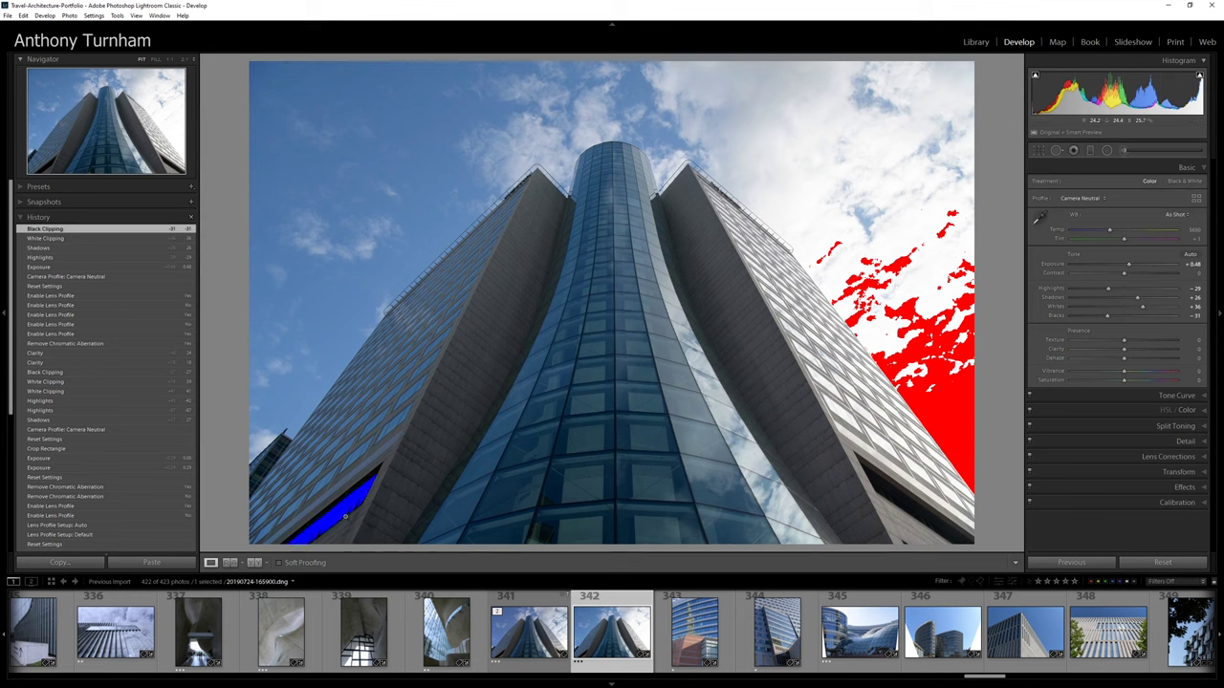
{"action": "mouse_move", "coordinate": [1108, 316]}
{"action": "left_mouse_down"}
{"action": "mouse_move", "coordinate": [1147, 354]}
{"action": "mouse_move", "coordinate": [1119, 316]}
{"action": "left_mouse_up"}
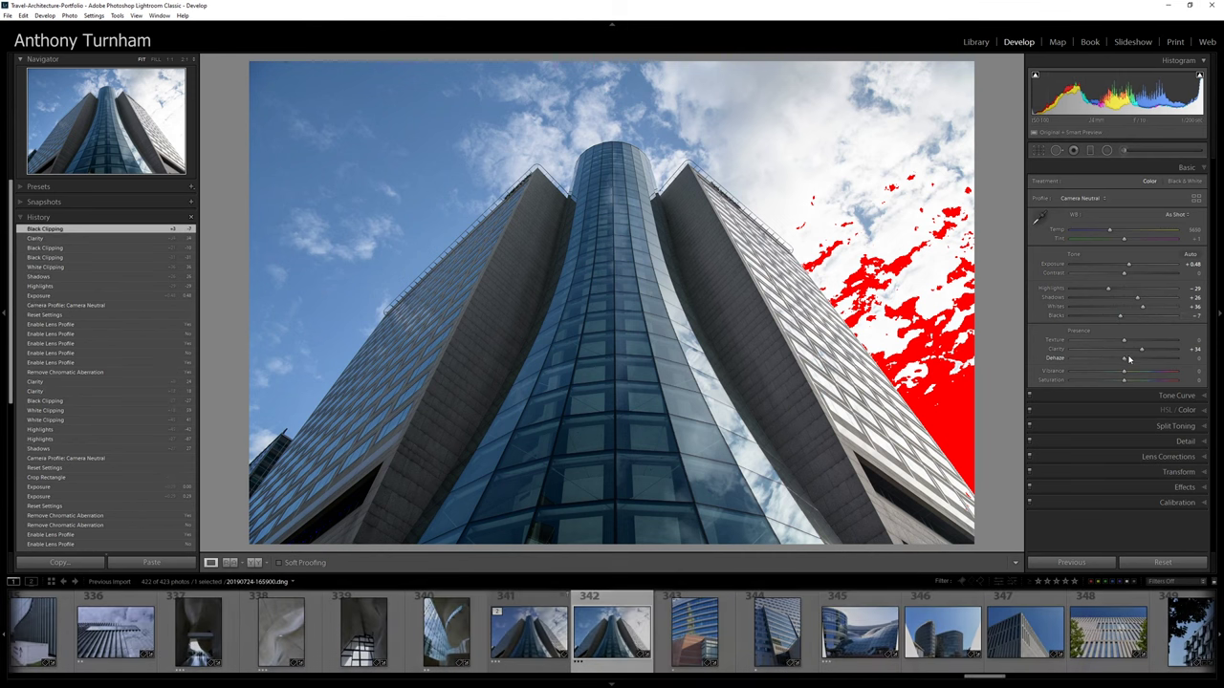
{"action": "mouse_move", "coordinate": [1123, 359]}
{"action": "left_mouse_down"}
{"action": "mouse_move", "coordinate": [1149, 361]}
{"action": "mouse_move", "coordinate": [1130, 363]}
{"action": "left_mouse_up"}
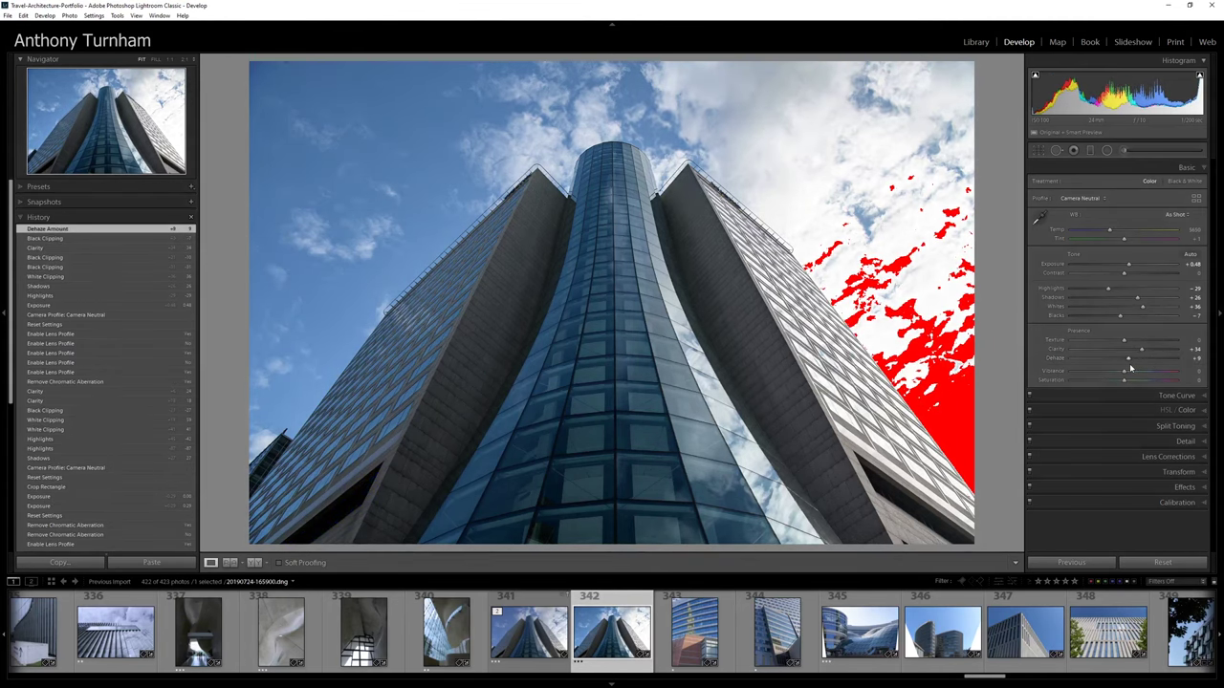
Brighten the midtones by raising the middle of the RGB point curve slightly.
{"action": "left_click", "coordinate": [1136, 395]}
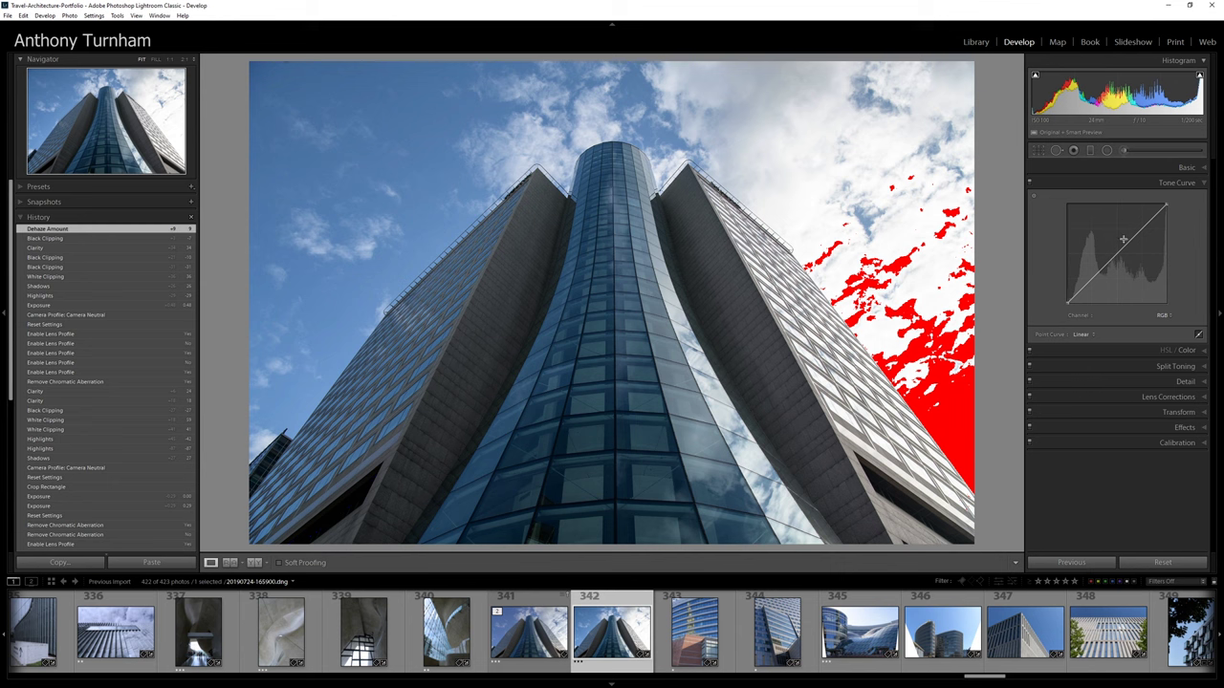
{"action": "left_click", "coordinate": [1033, 196]}
{"action": "left_click_drag", "start_coordinate": [1129, 245], "coordinate": [1123, 245]}
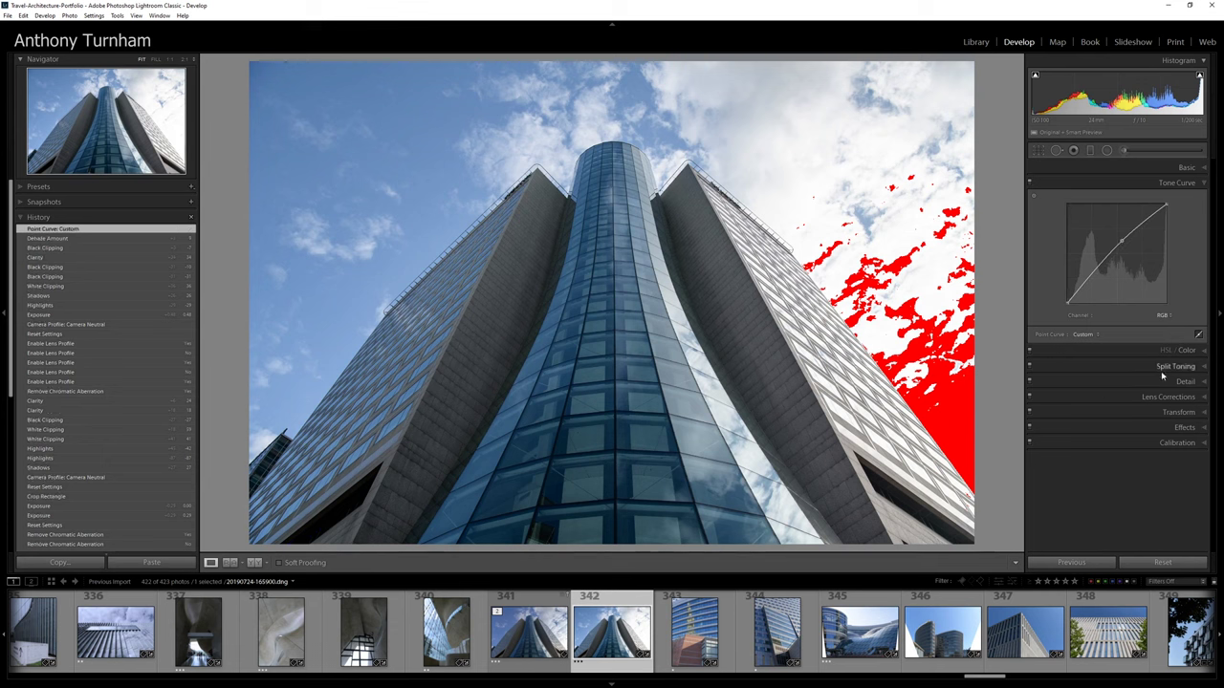
Remove chromatic aberration and enable the lens profile corrections, toggling the profile to compare the result.
{"action": "left_click", "coordinate": [1176, 397]}
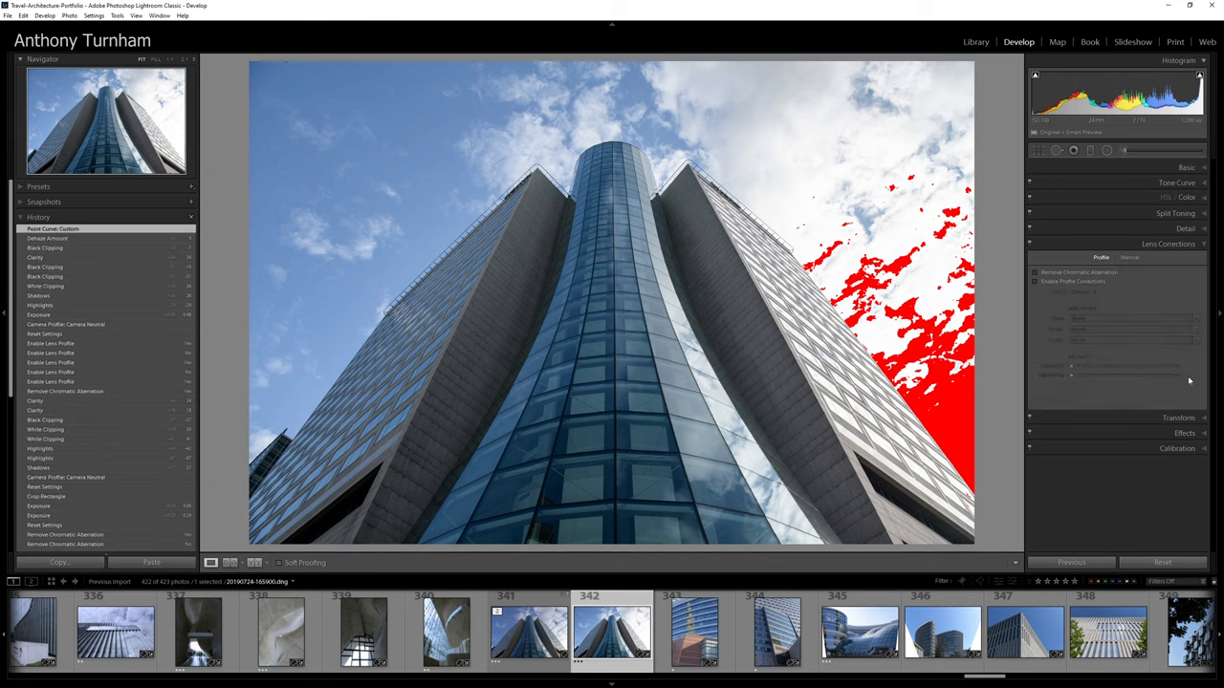
{"action": "left_click", "coordinate": [1079, 273]}
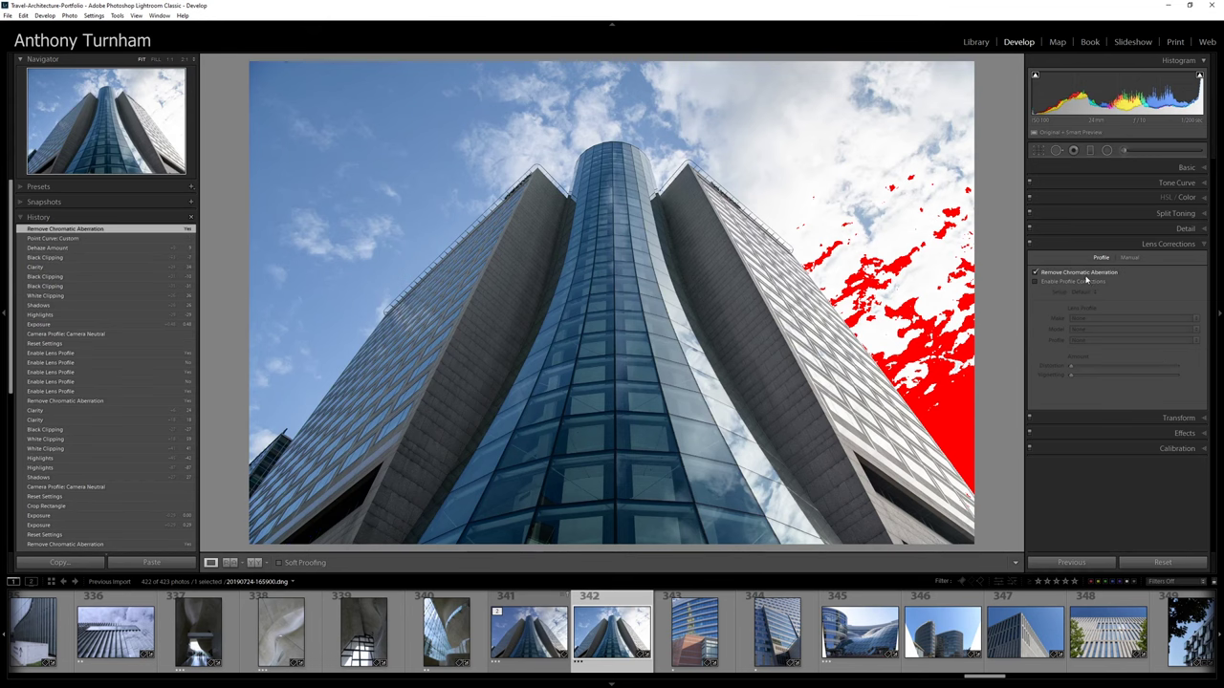
{"action": "left_click", "coordinate": [1036, 282]}
{"action": "left_click", "coordinate": [1037, 283]}
{"action": "left_click", "coordinate": [1038, 283]}
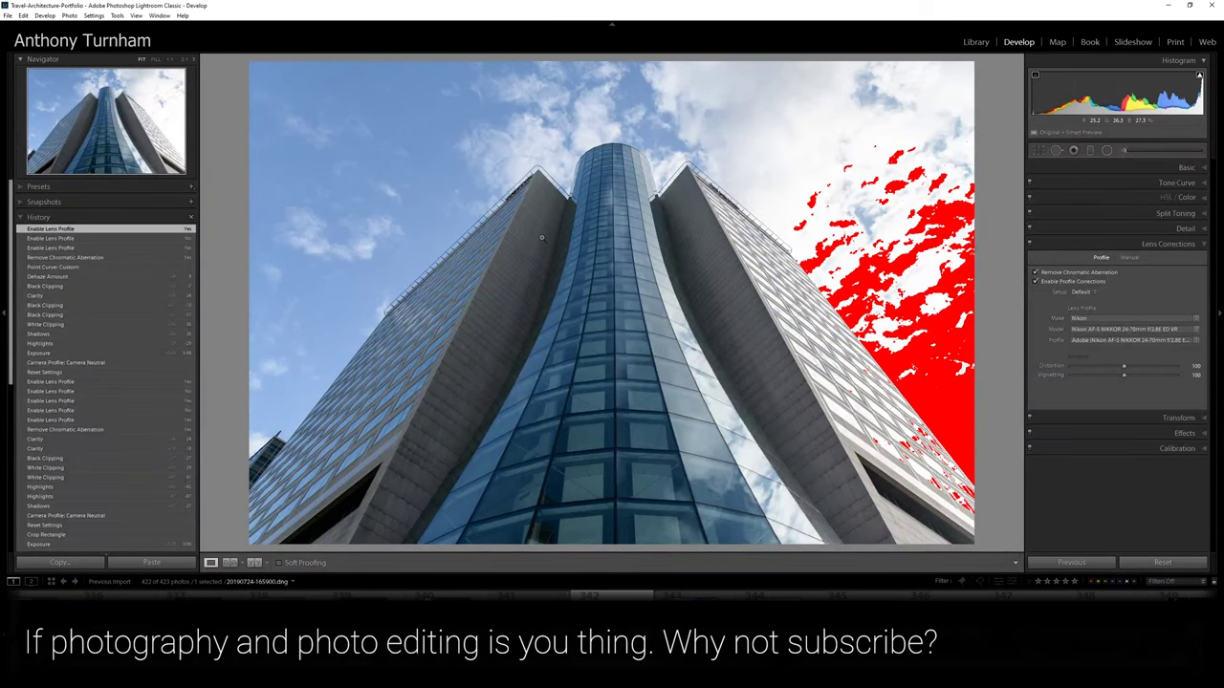
{"action": "left_click", "coordinate": [1035, 284]}
{"action": "left_click", "coordinate": [1034, 284]}
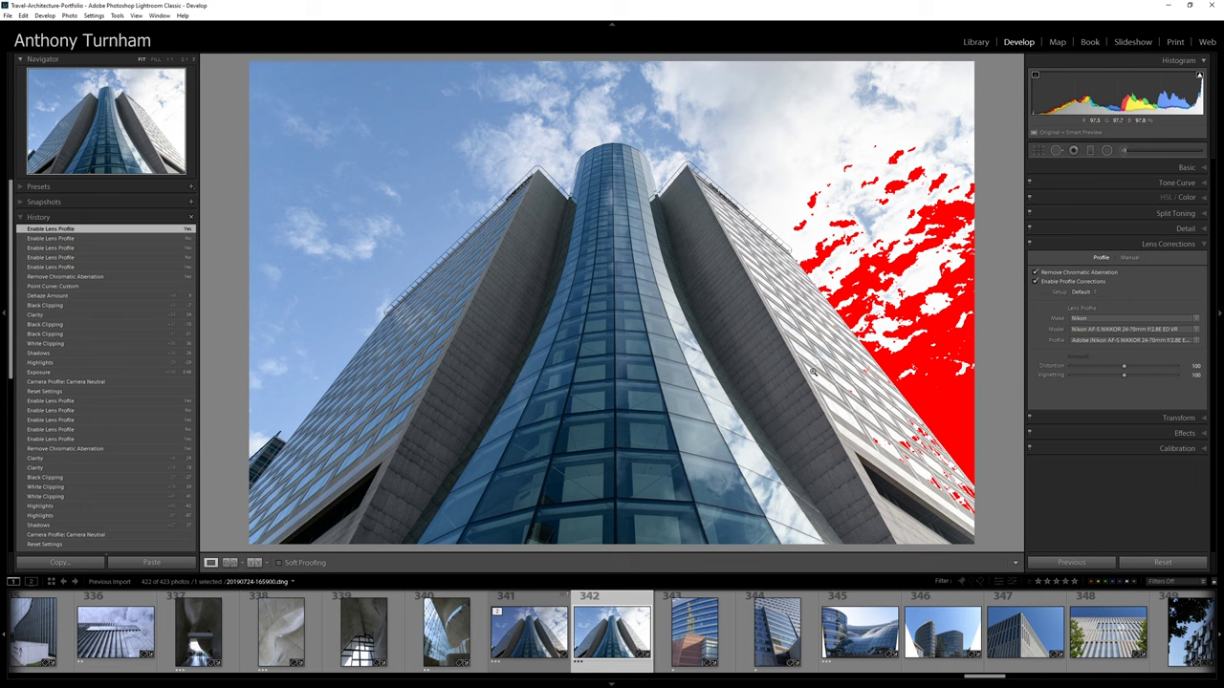
Add a graduated filter from the bright sky on the right towards the tower with Exposure -0.56 and Highlights -11.
{"action": "left_click", "coordinate": [1090, 151]}
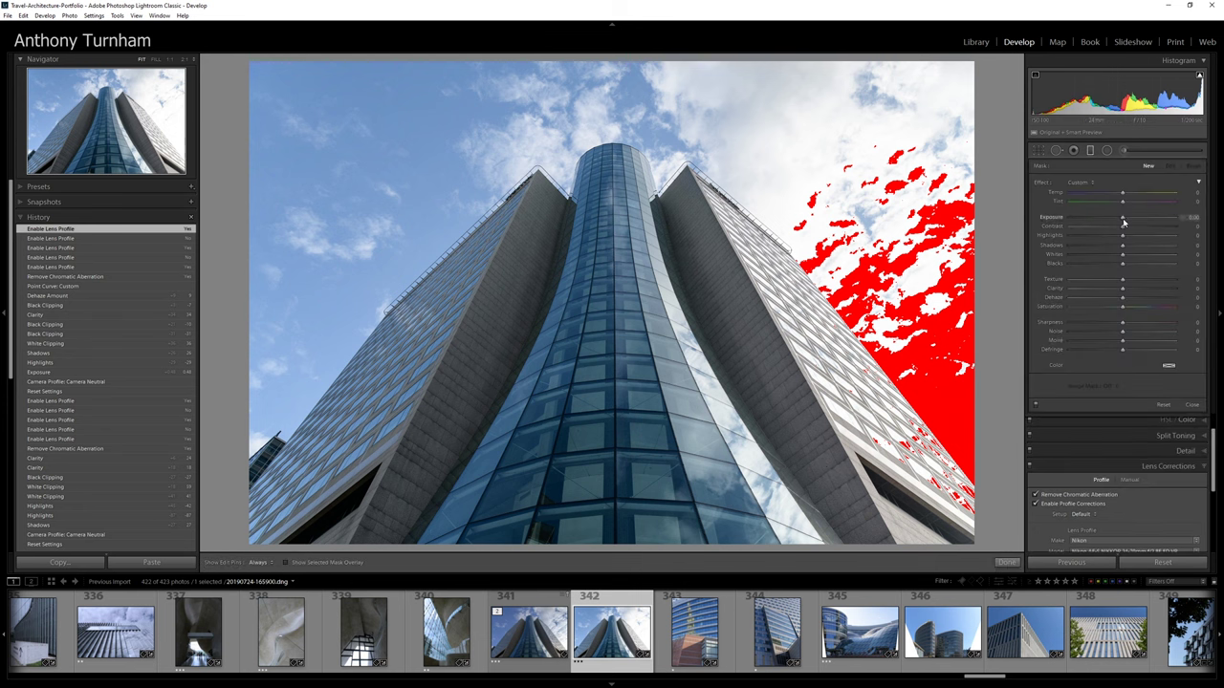
{"action": "left_click_drag", "start_coordinate": [1123, 222], "coordinate": [1117, 222]}
{"action": "left_click_drag", "start_coordinate": [889, 291], "coordinate": [590, 352]}
{"action": "mouse_move", "coordinate": [1122, 236]}
{"action": "left_mouse_down"}
{"action": "mouse_move", "coordinate": [1095, 238]}
{"action": "mouse_move", "coordinate": [1116, 239]}
{"action": "left_mouse_up"}
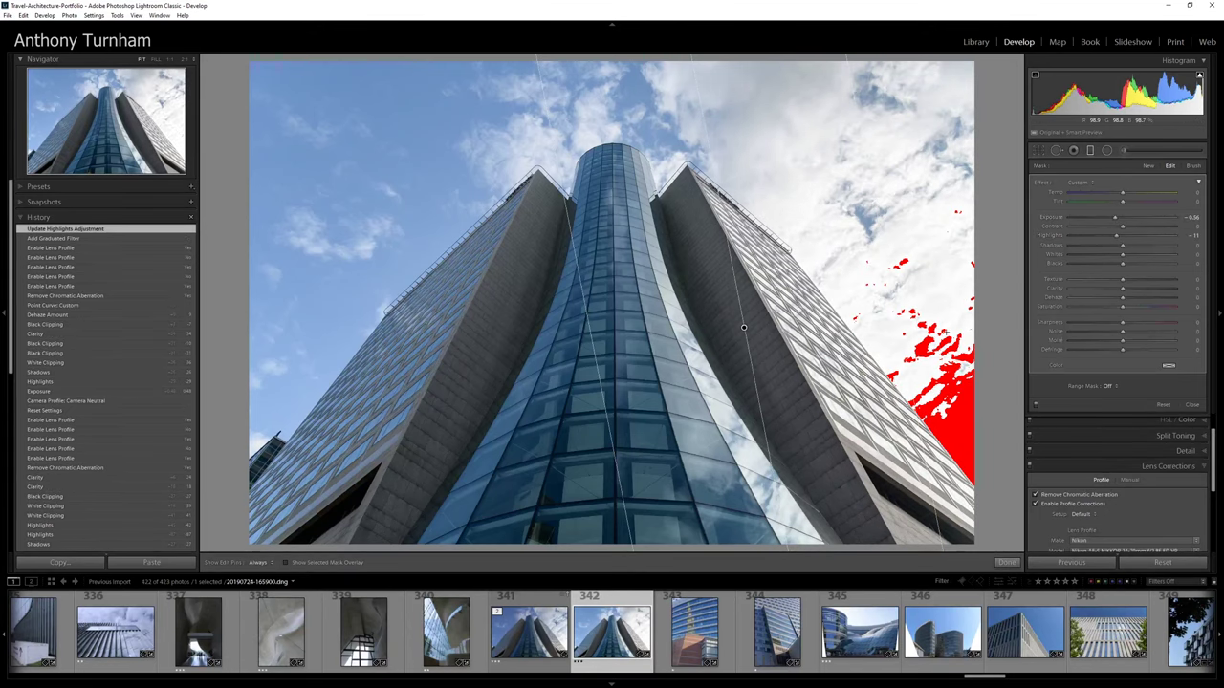
Open the edited photo as a smart object in Photoshop.
{"action": "right_click", "coordinate": [610, 626]}
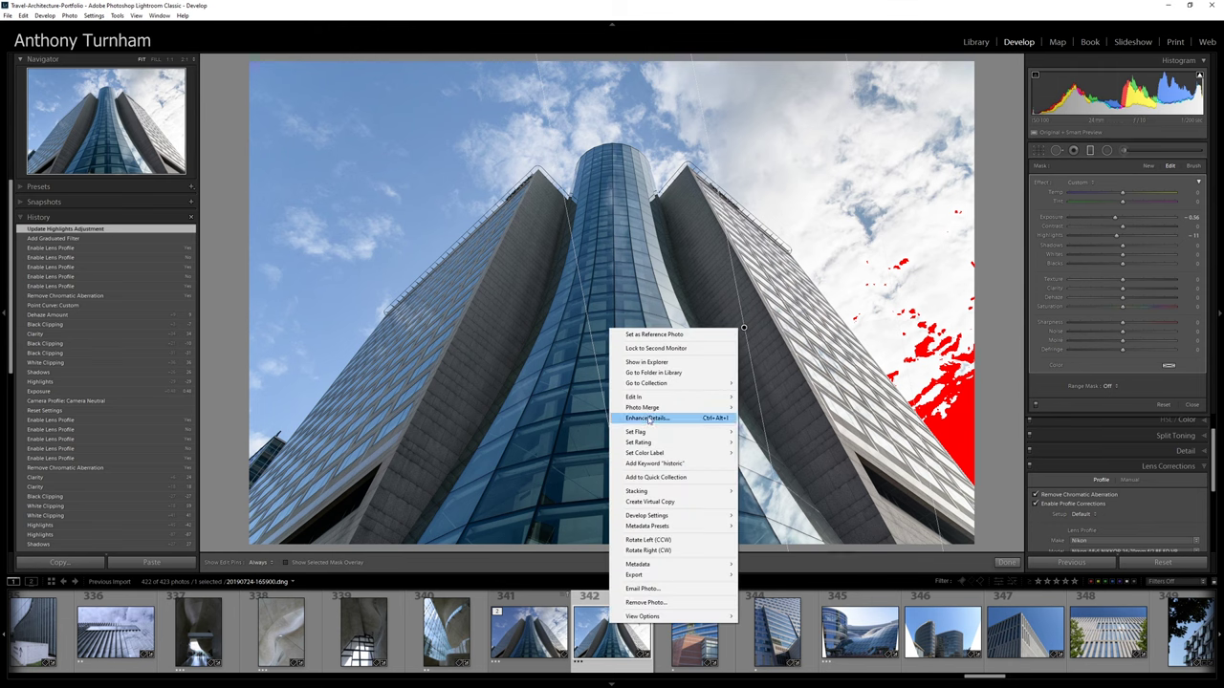
{"action": "mouse_move", "coordinate": [670, 398]}
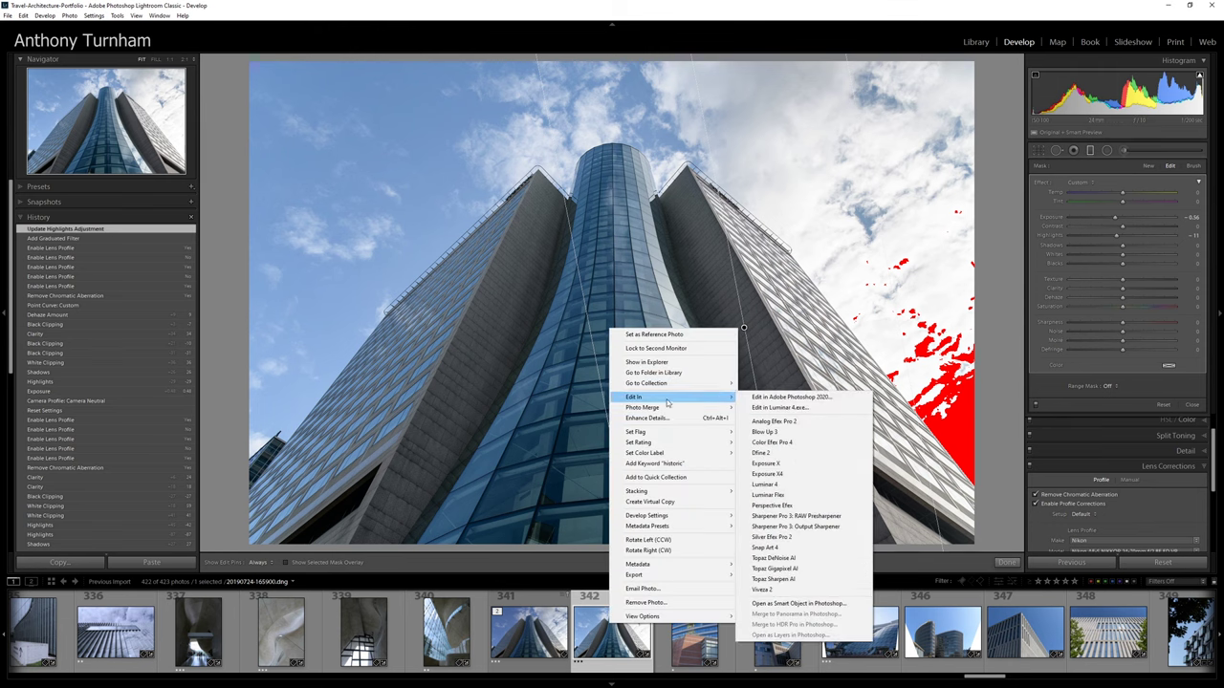
{"action": "left_click", "coordinate": [832, 603]}
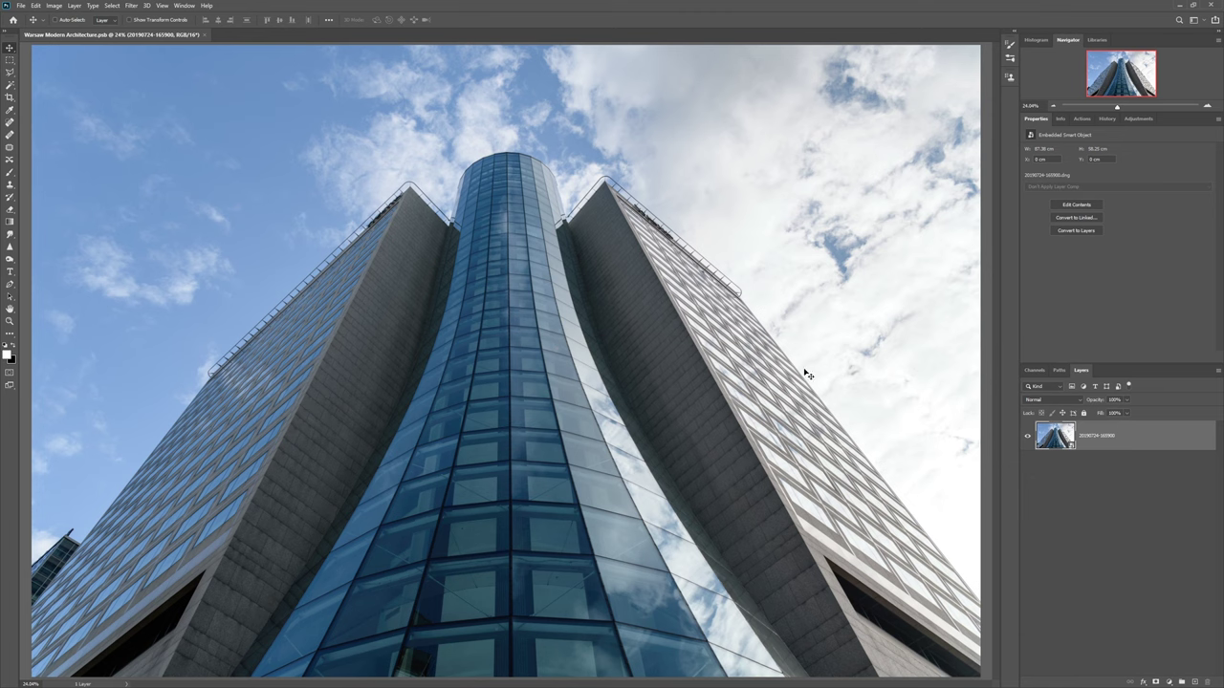
Trace the outer edge of the left building with the Pen tool, from the small background building up to the roof railing.
{"action": "left_click", "coordinate": [9, 284]}
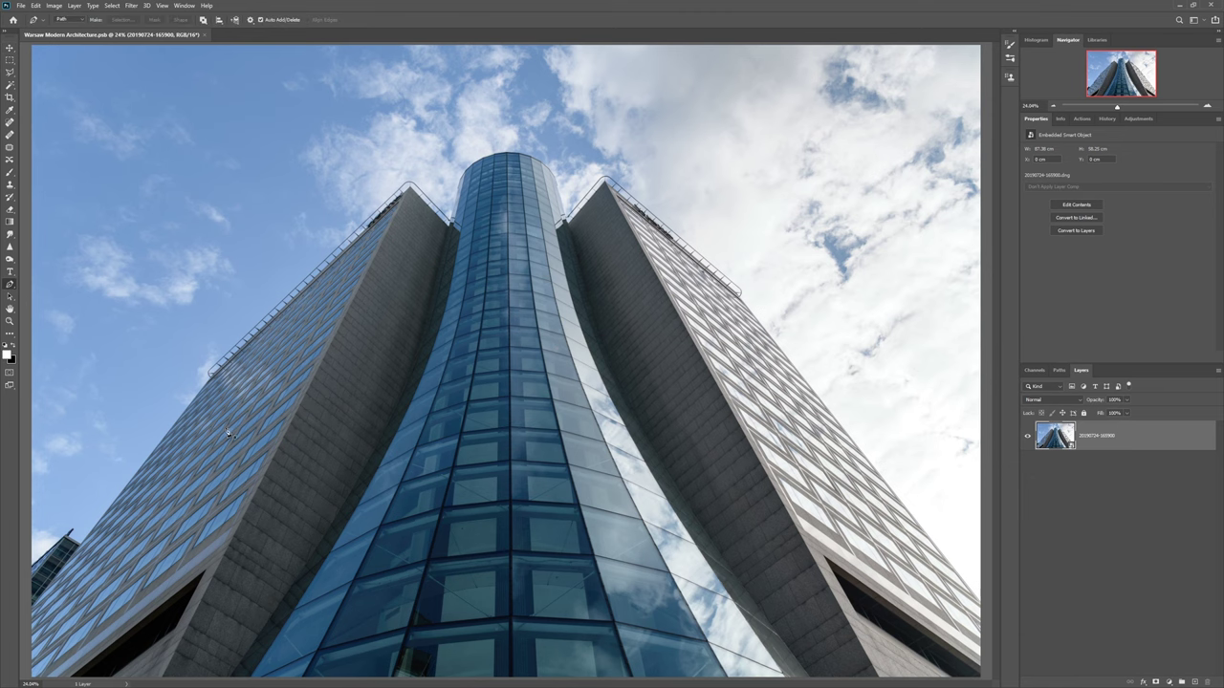
{"action": "scroll", "coordinate": [141, 454], "scroll_direction": "up", "scroll_amount": 5}
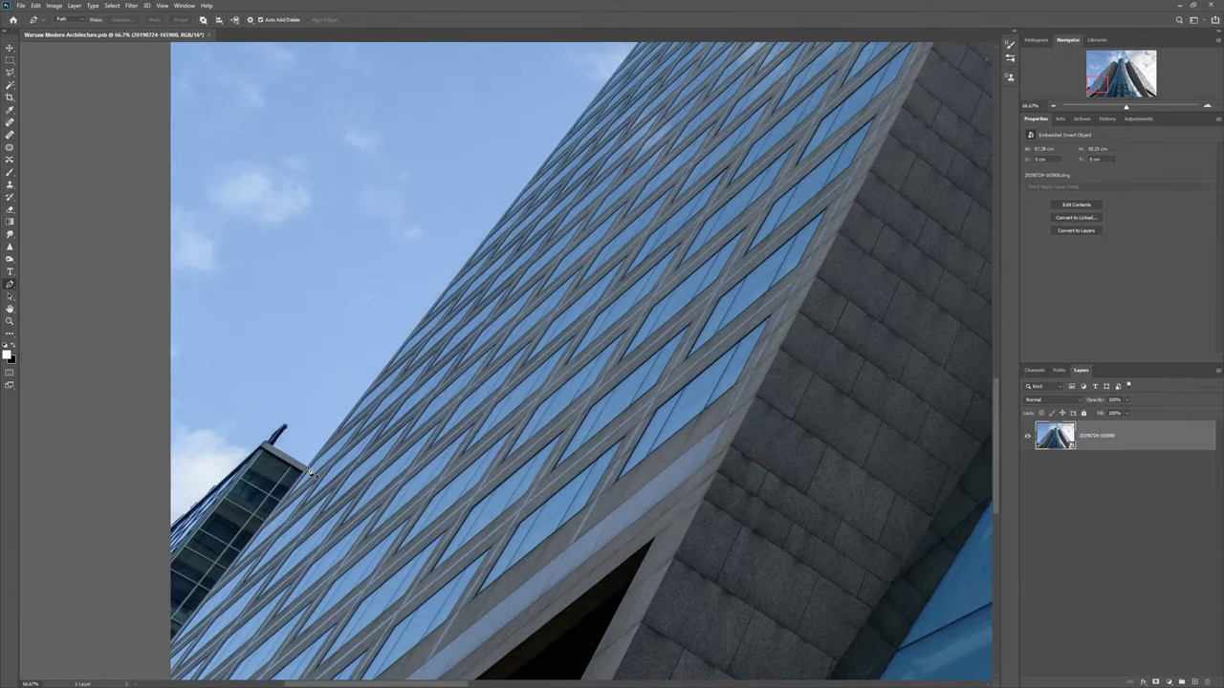
{"action": "left_click", "coordinate": [310, 472]}
{"action": "scroll", "coordinate": [408, 346], "scroll_direction": "up", "scroll_amount": 1}
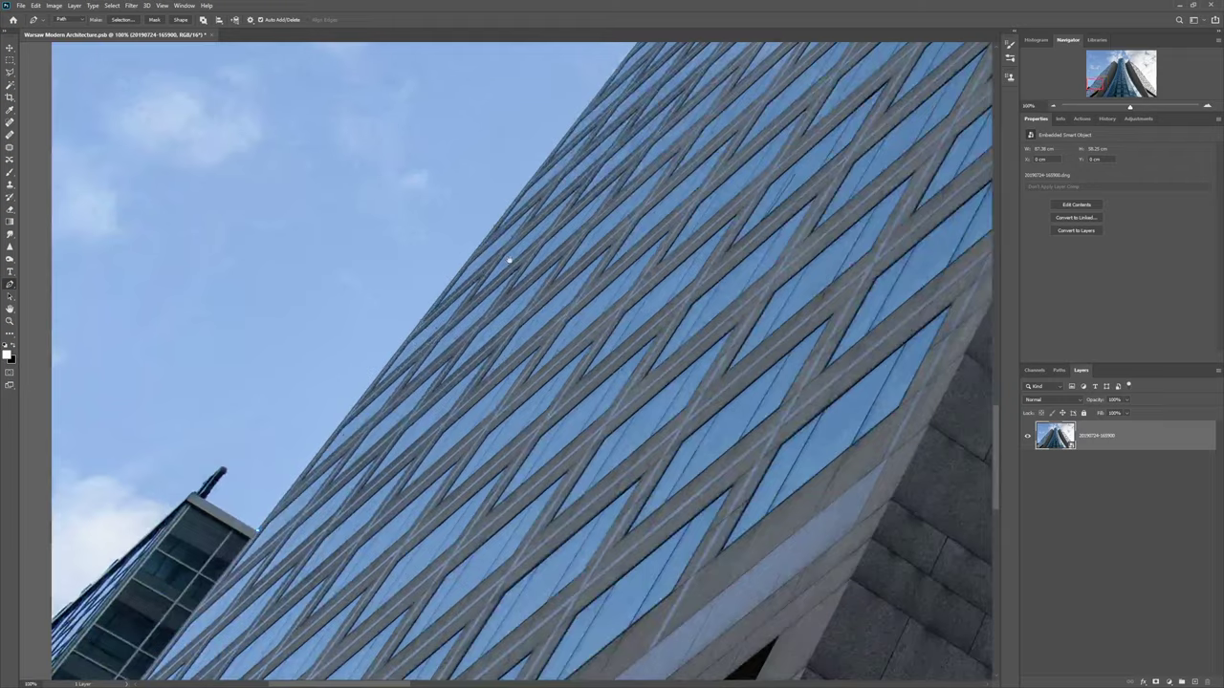
{"action": "scroll", "coordinate": [512, 273], "scroll_direction": "up", "scroll_amount": 3}
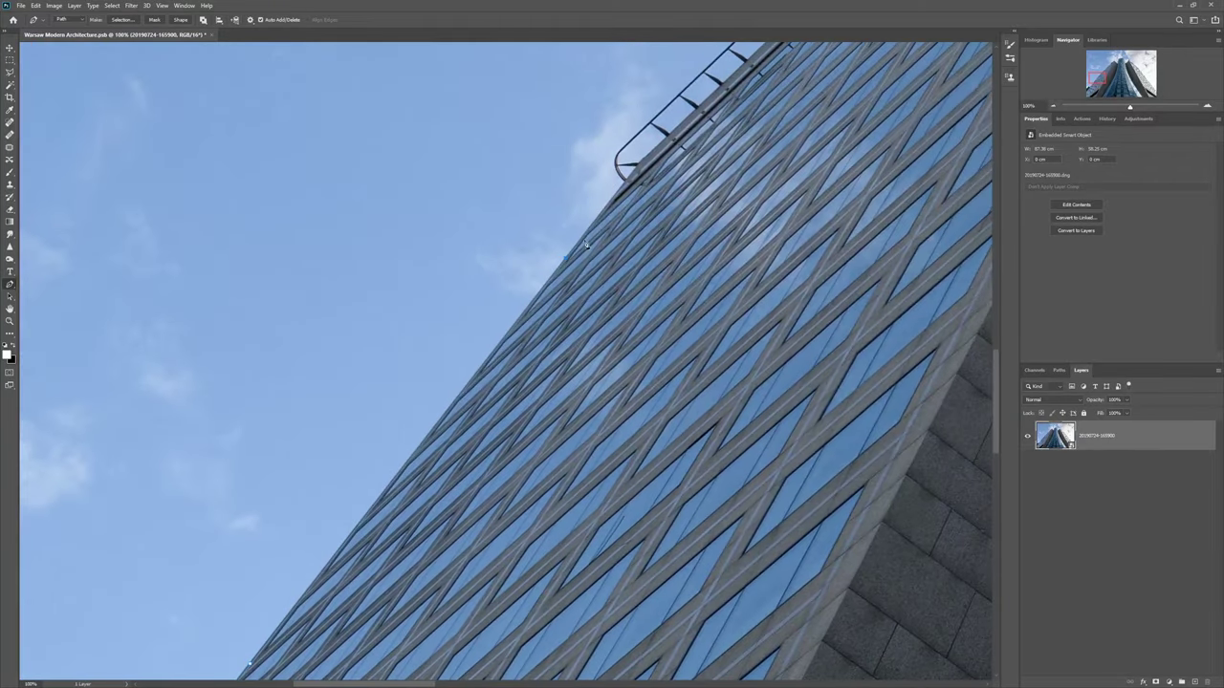
{"action": "left_click", "coordinate": [623, 187]}
{"action": "scroll", "coordinate": [636, 169], "scroll_direction": "up", "scroll_amount": 1}
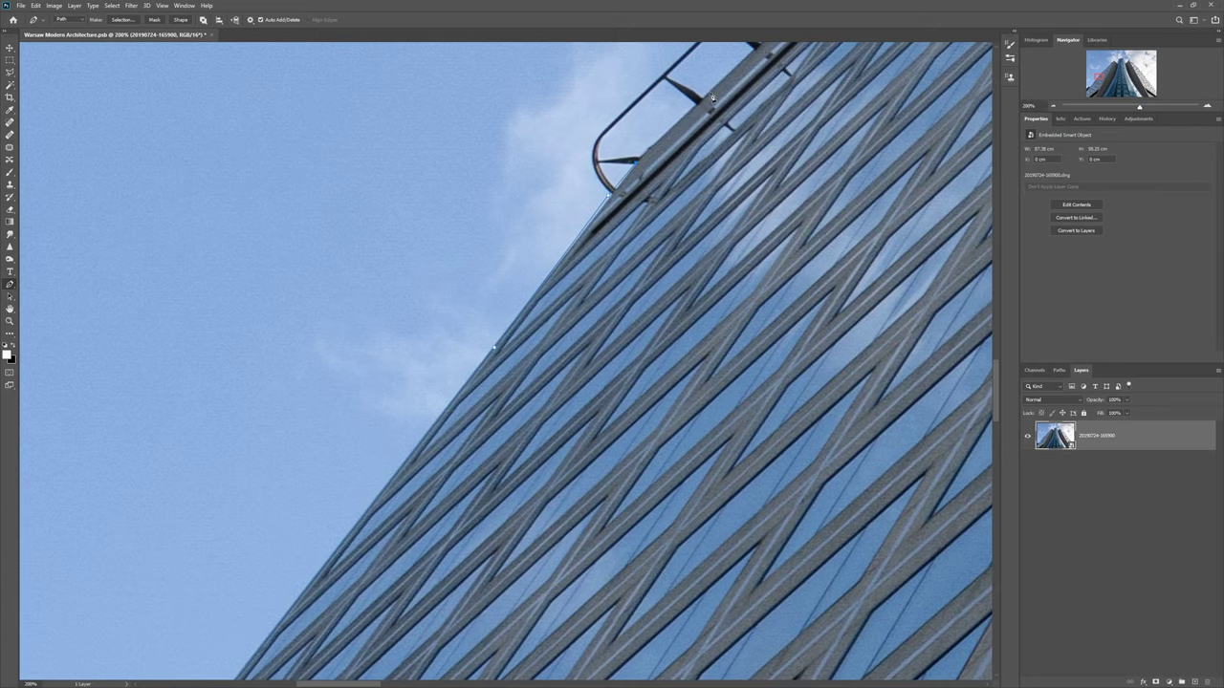
{"action": "scroll", "coordinate": [731, 123], "scroll_direction": "down", "scroll_amount": 2}
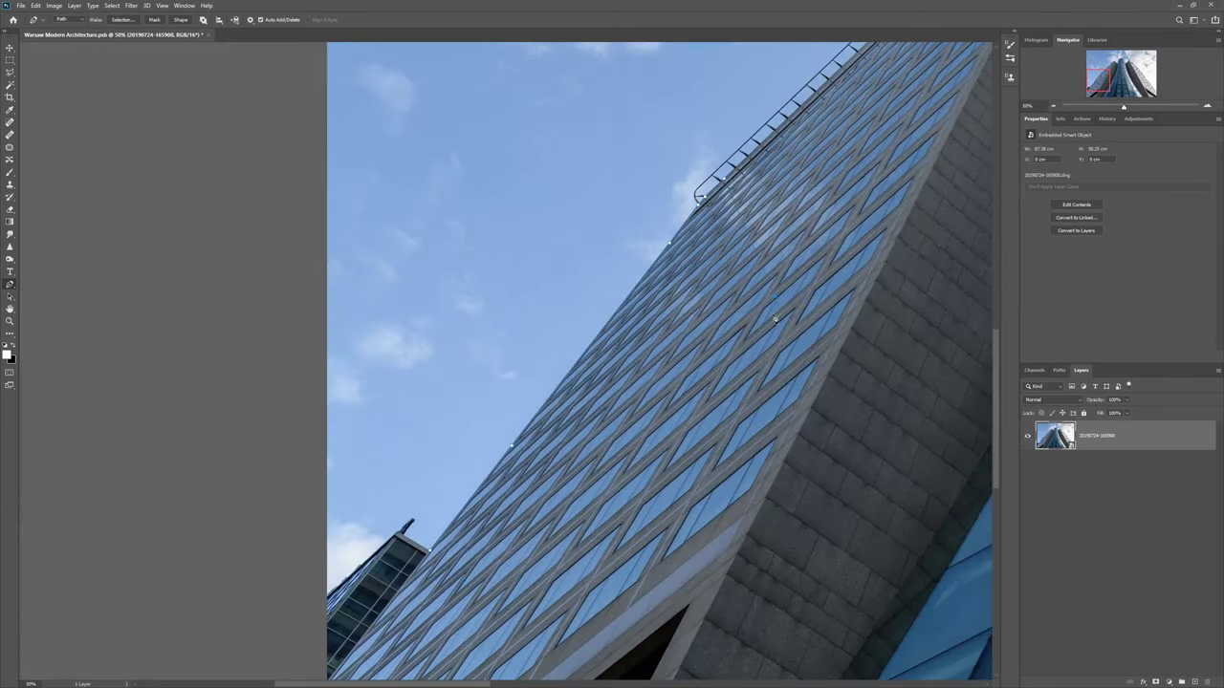
{"action": "left_click_drag", "start_coordinate": [537, 564], "coordinate": [597, 350]}
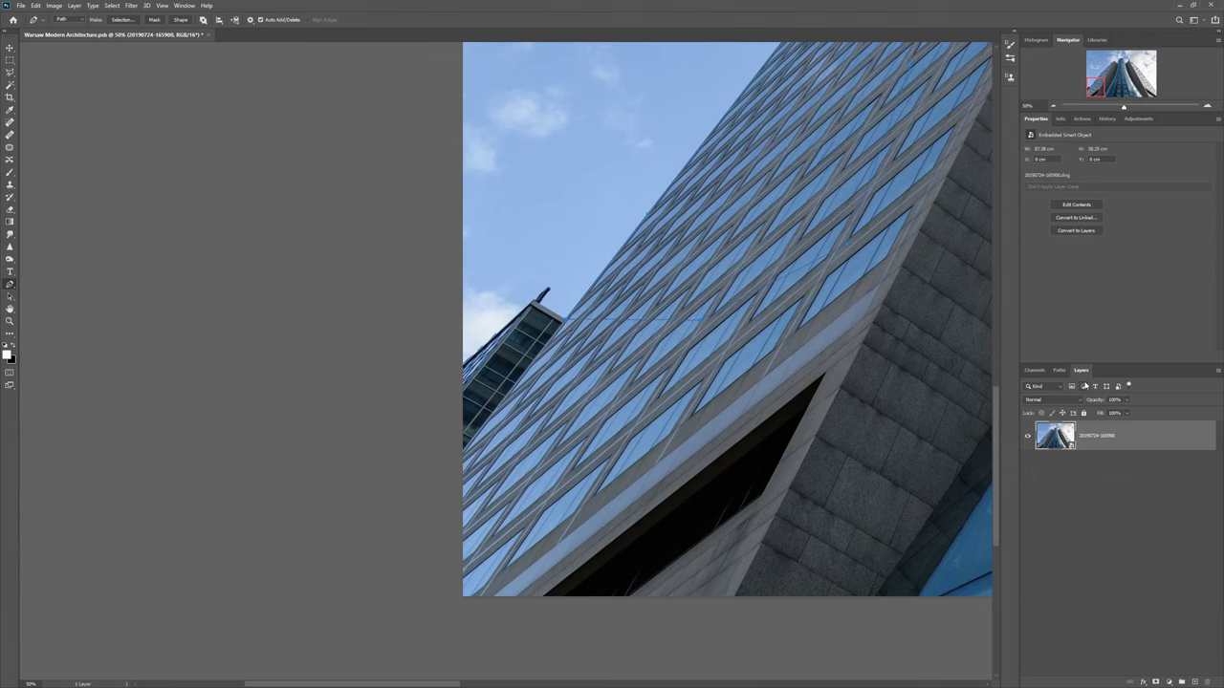
Load the work path as a selection, then deselect it and delete the work path.
{"action": "left_click", "coordinate": [1059, 370]}
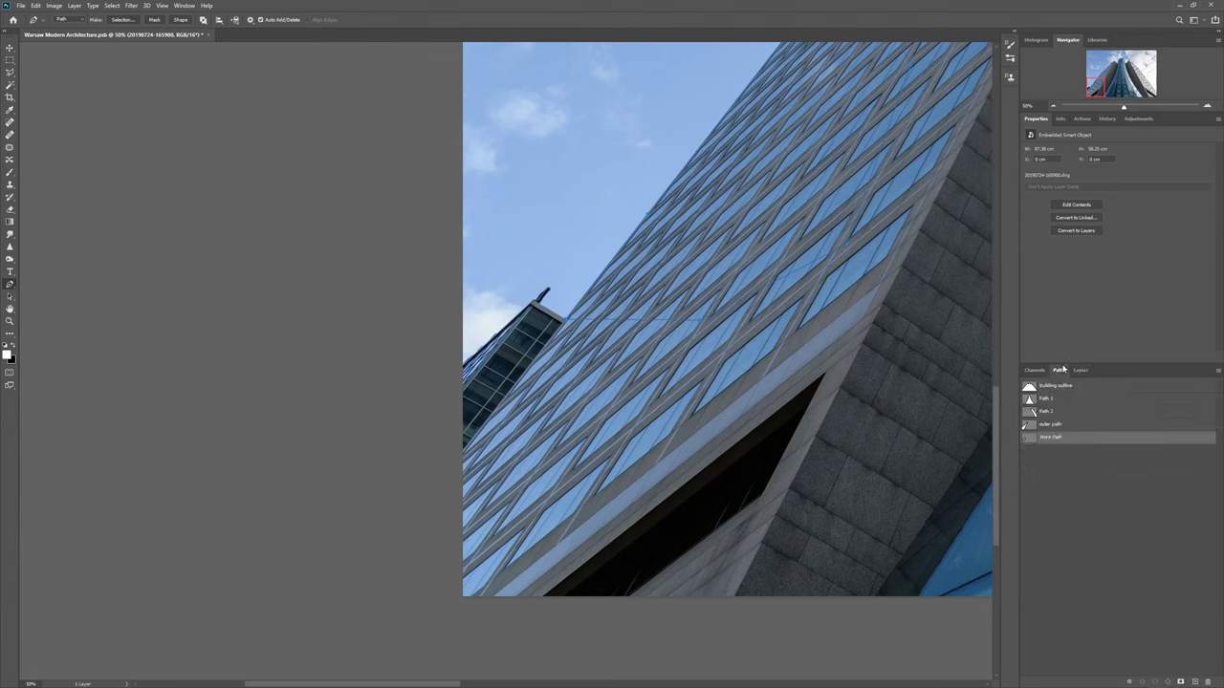
{"action": "left_click", "coordinate": [1029, 440], "text": "ctrl"}
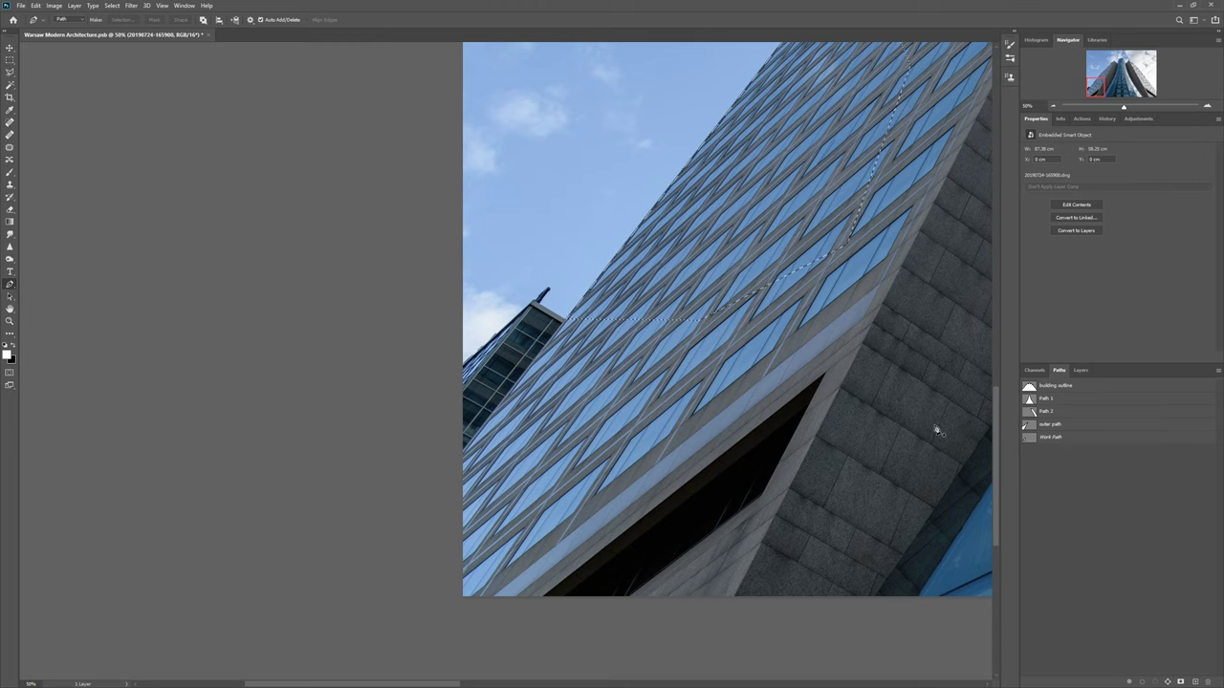
{"action": "key", "text": "ctrl+minus"}
{"action": "left_click_drag", "start_coordinate": [813, 406], "coordinate": [744, 442]}
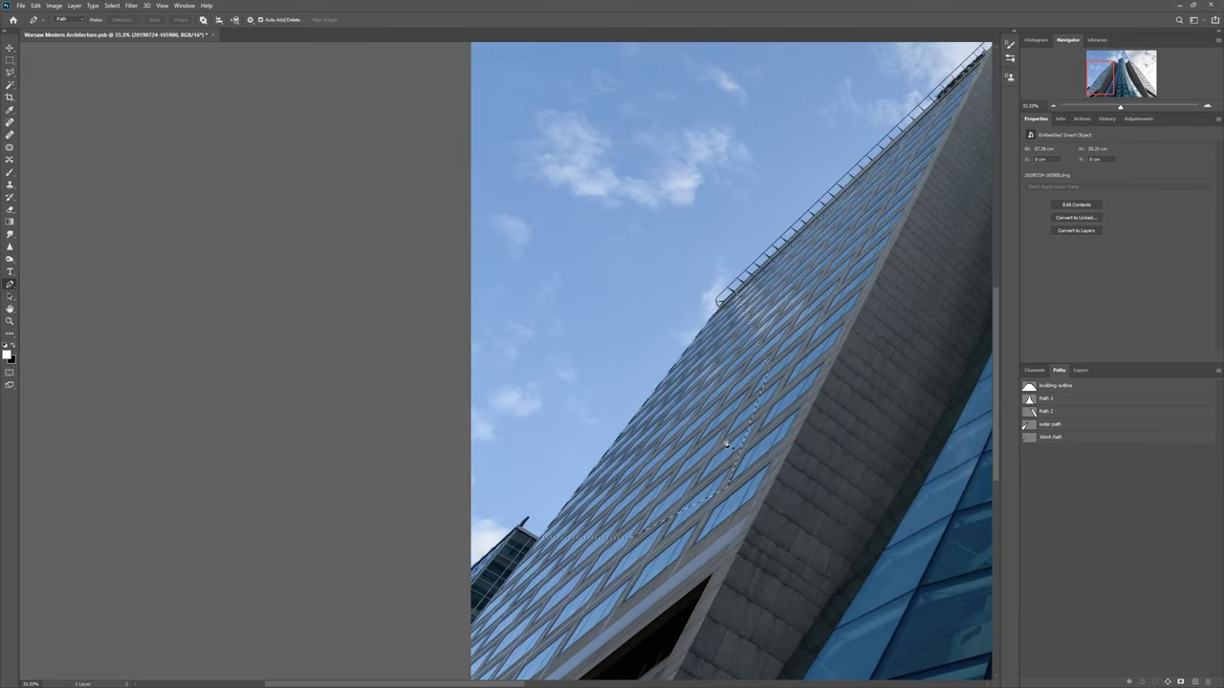
{"action": "key", "text": "ctrl+d"}
{"action": "left_click_drag", "start_coordinate": [1055, 438], "coordinate": [1207, 681]}
Load the saved "building outline" path as a selection around the whole building.
{"action": "left_click", "coordinate": [1028, 388], "text": "ctrl"}
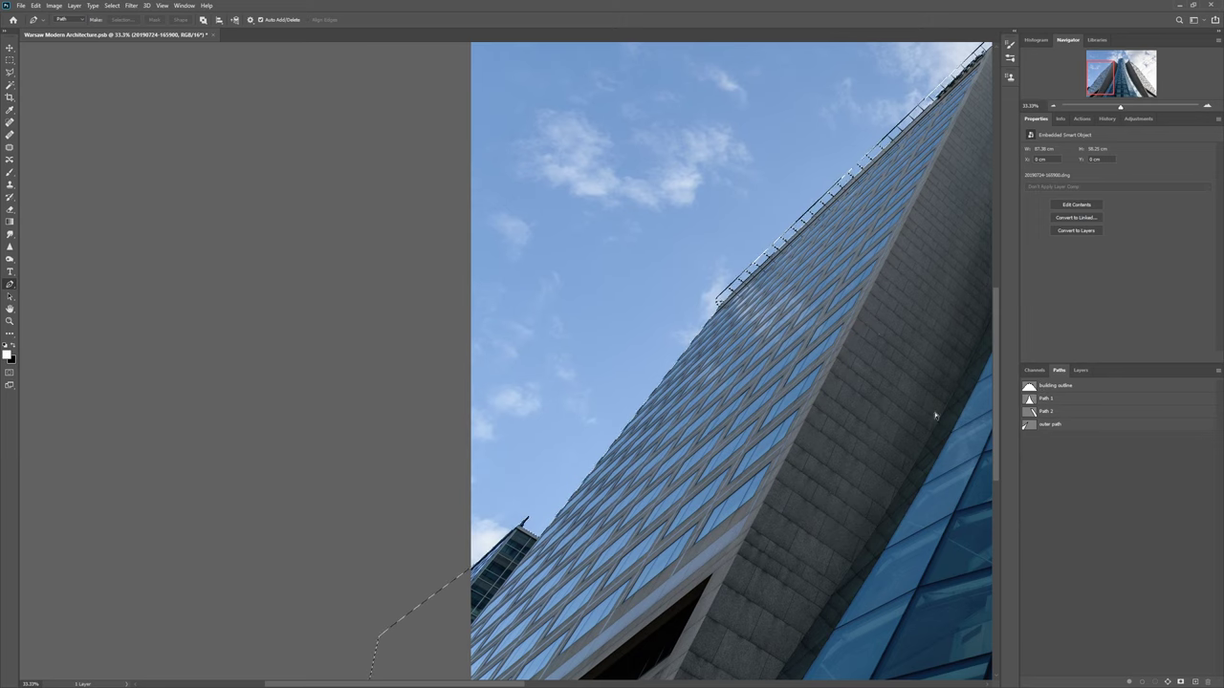
{"action": "scroll", "coordinate": [935, 416], "scroll_direction": "down", "scroll_amount": 3}
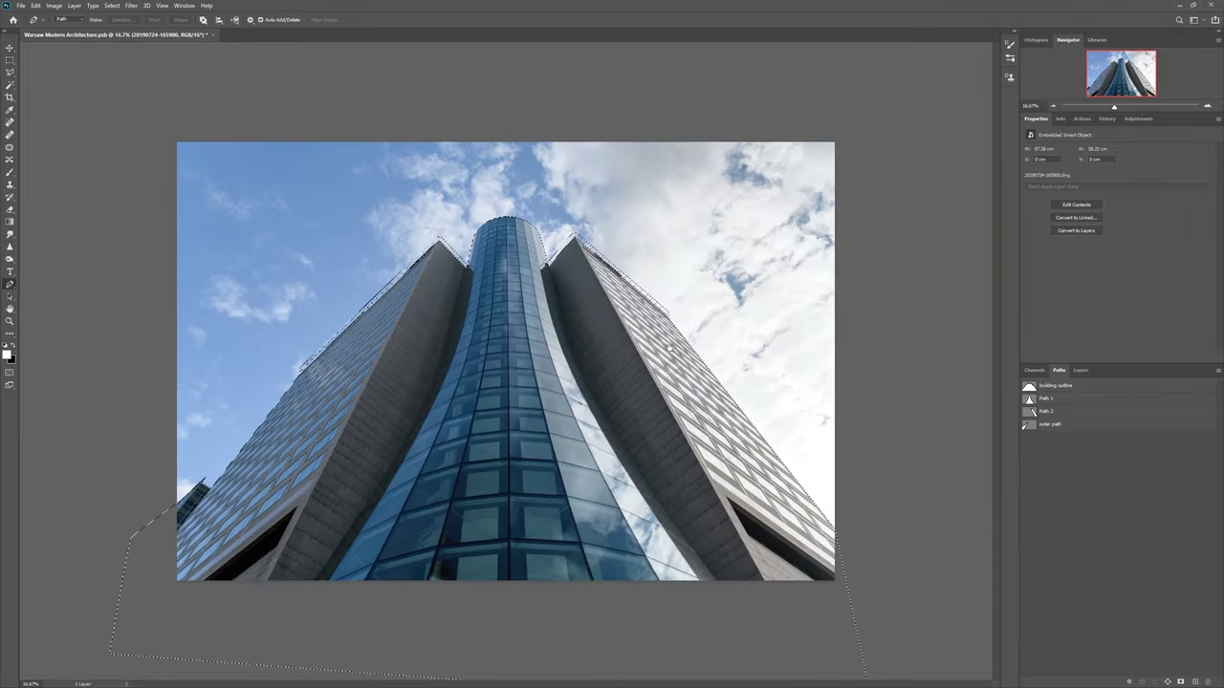
Load Path 1, Path 2 and the outer path in turn as selections, then reload the building outline selection.
{"action": "left_click", "coordinate": [1029, 400], "text": "ctrl"}
{"action": "left_click", "coordinate": [1032, 414], "text": "ctrl"}
{"action": "left_click", "coordinate": [1028, 426], "text": "ctrl"}
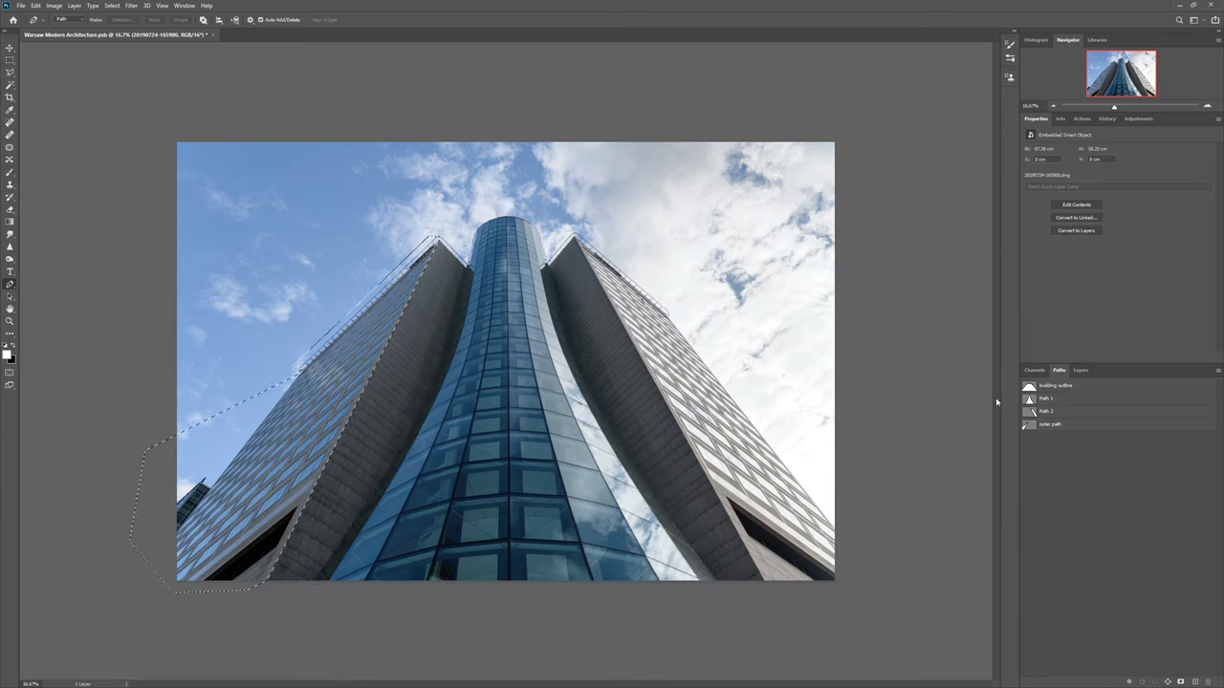
{"action": "left_click", "coordinate": [1027, 413], "text": "ctrl"}
{"action": "left_click", "coordinate": [1029, 388], "text": "ctrl"}
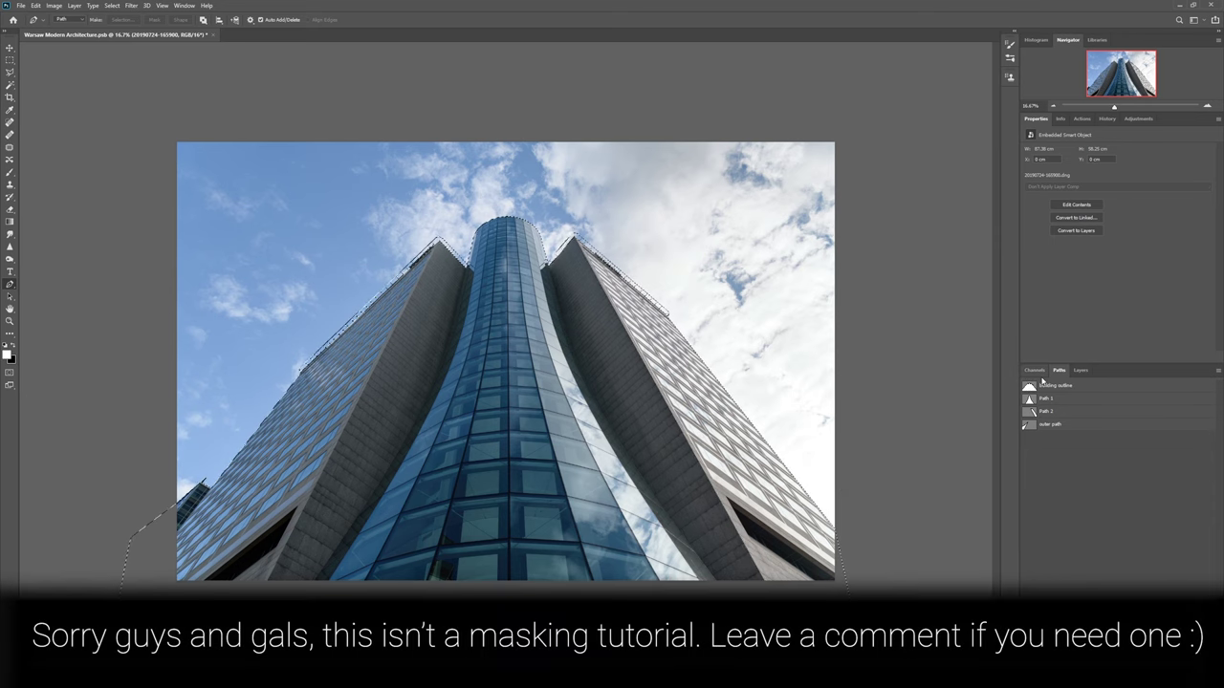
View the "Buildings Outline" and "Building in middle only" alpha channels, overlaying the latter on the colour photo.
{"action": "left_click", "coordinate": [1034, 370]}
{"action": "left_click", "coordinate": [1081, 438]}
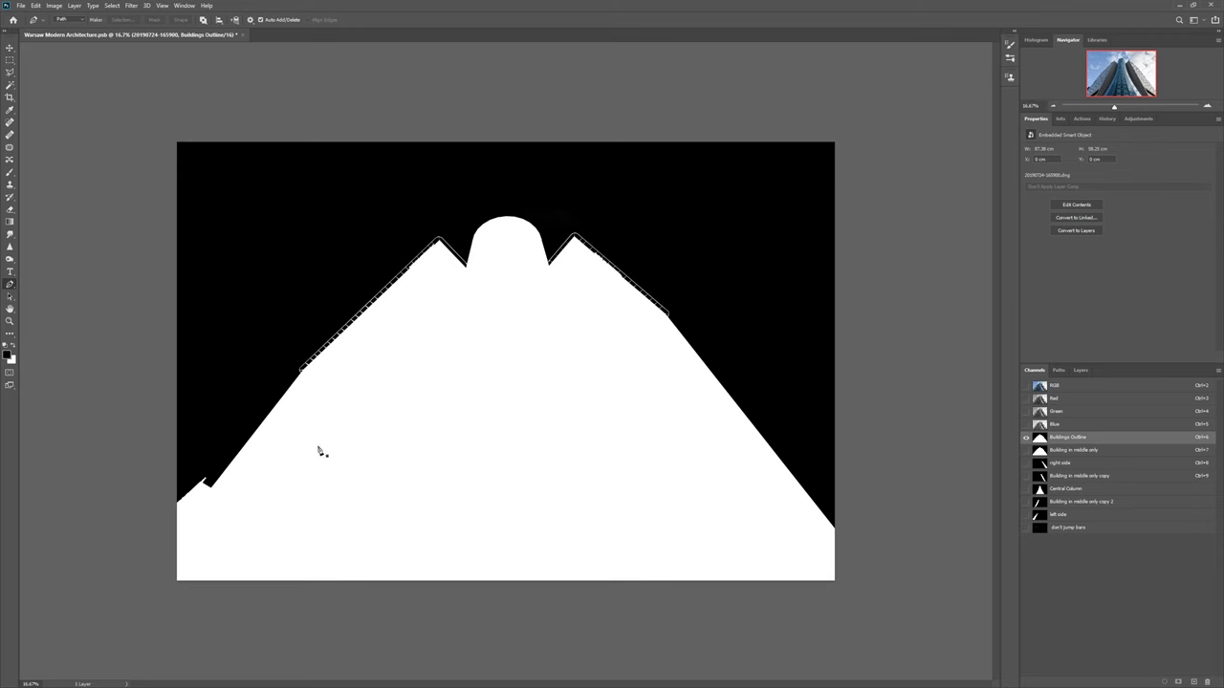
{"action": "left_click", "coordinate": [1082, 452]}
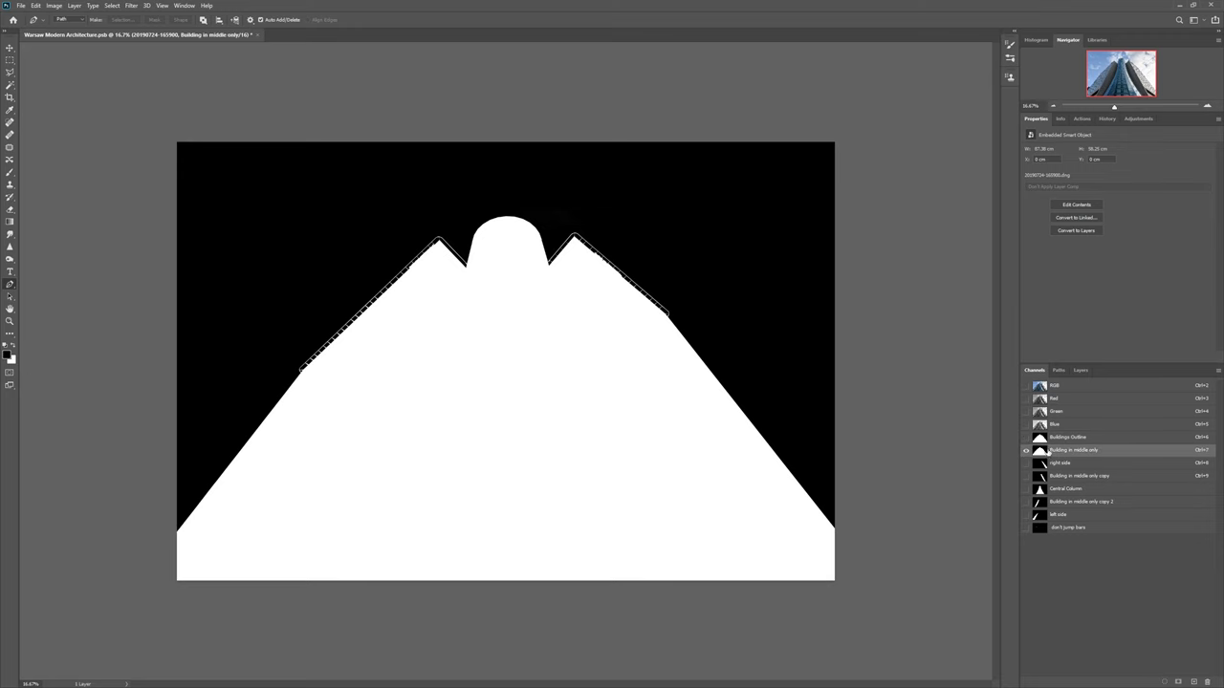
{"action": "left_click", "coordinate": [1026, 386]}
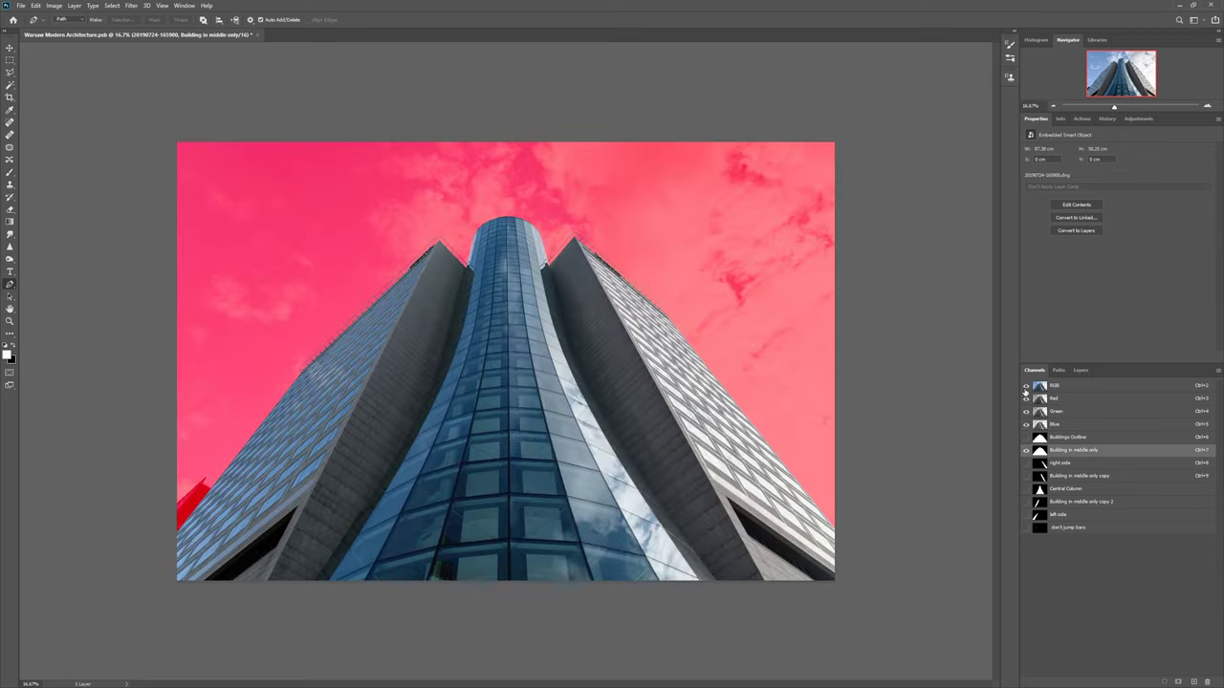
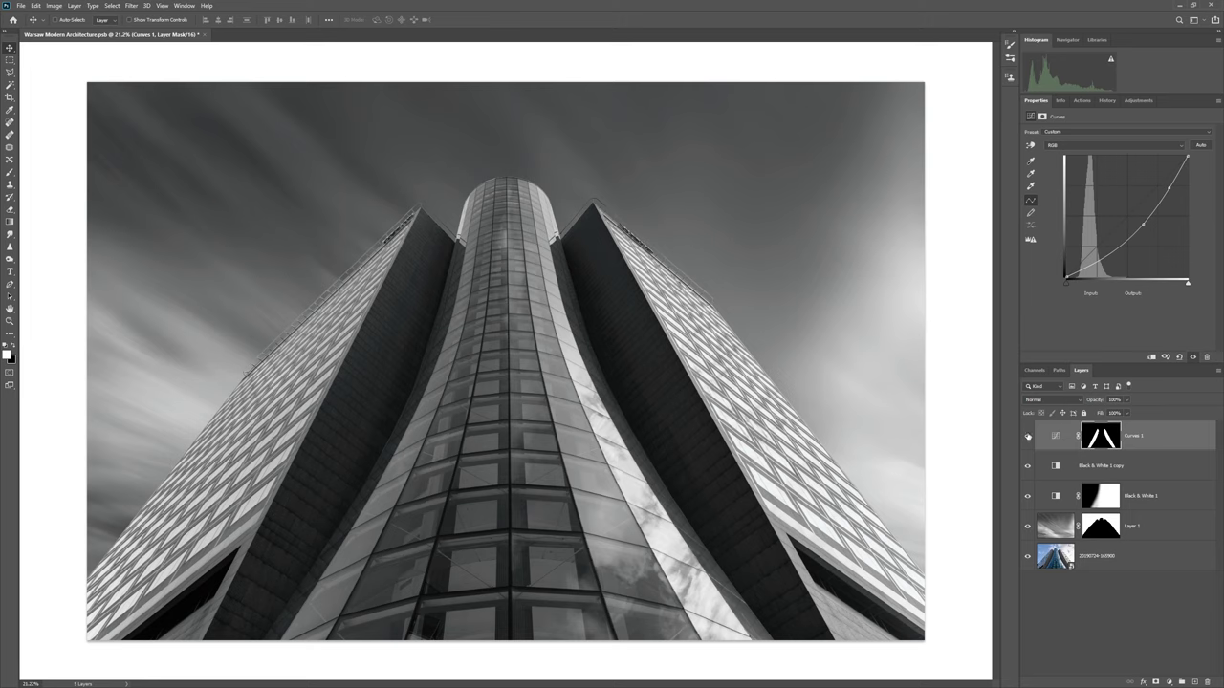
Compare the image with and without Curves 1, then load the "left side" channel as a selection for gradient masking.
{"action": "left_click", "coordinate": [1029, 437]}
{"action": "left_click", "coordinate": [1029, 437]}
{"action": "left_click", "coordinate": [10, 221]}
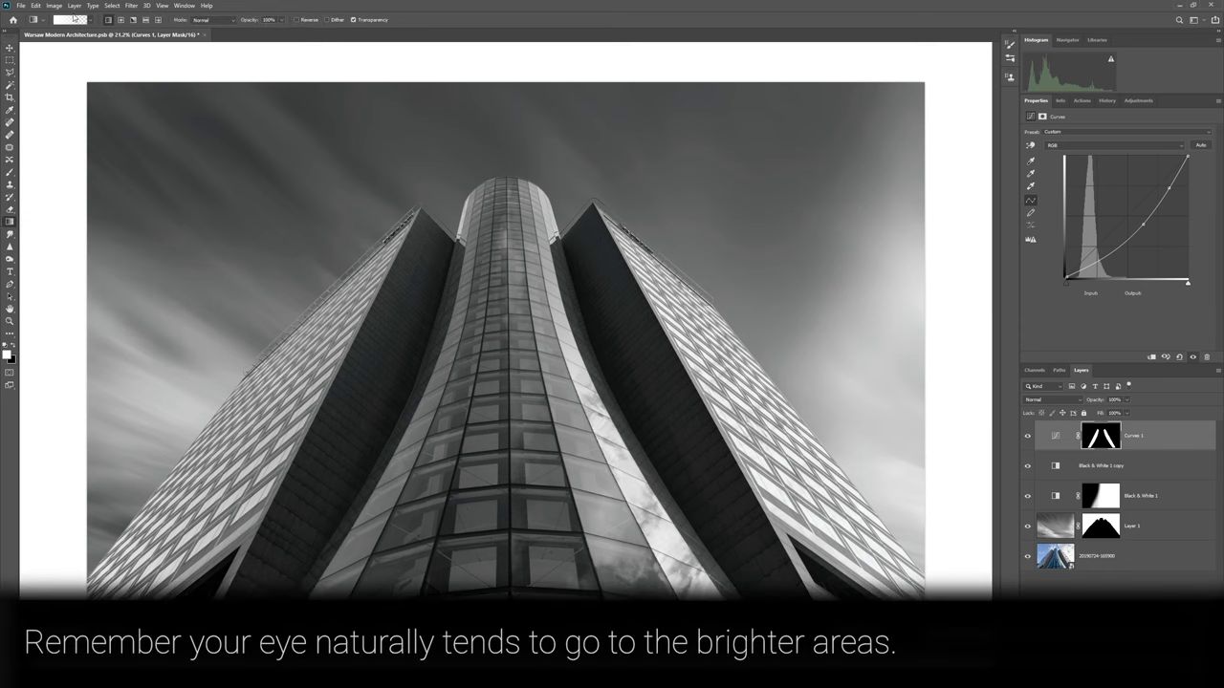
{"action": "left_click", "coordinate": [1035, 370]}
{"action": "left_click", "coordinate": [1040, 516], "text": "ctrl"}
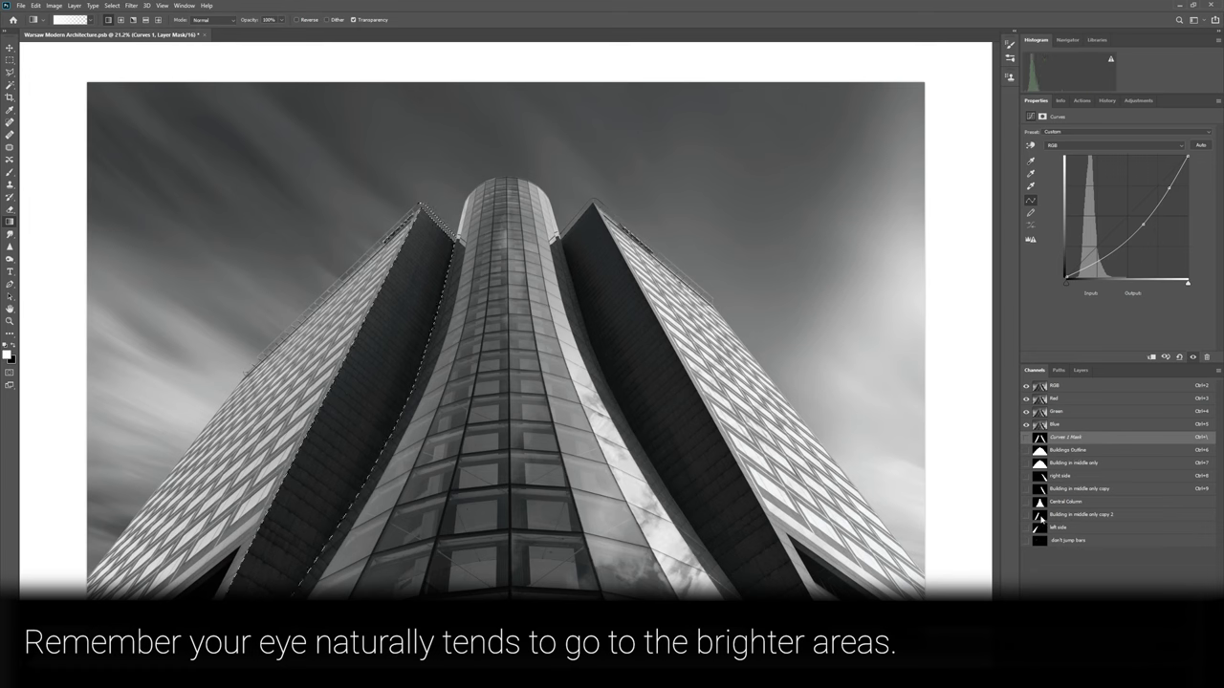
{"action": "left_click", "coordinate": [1080, 370]}
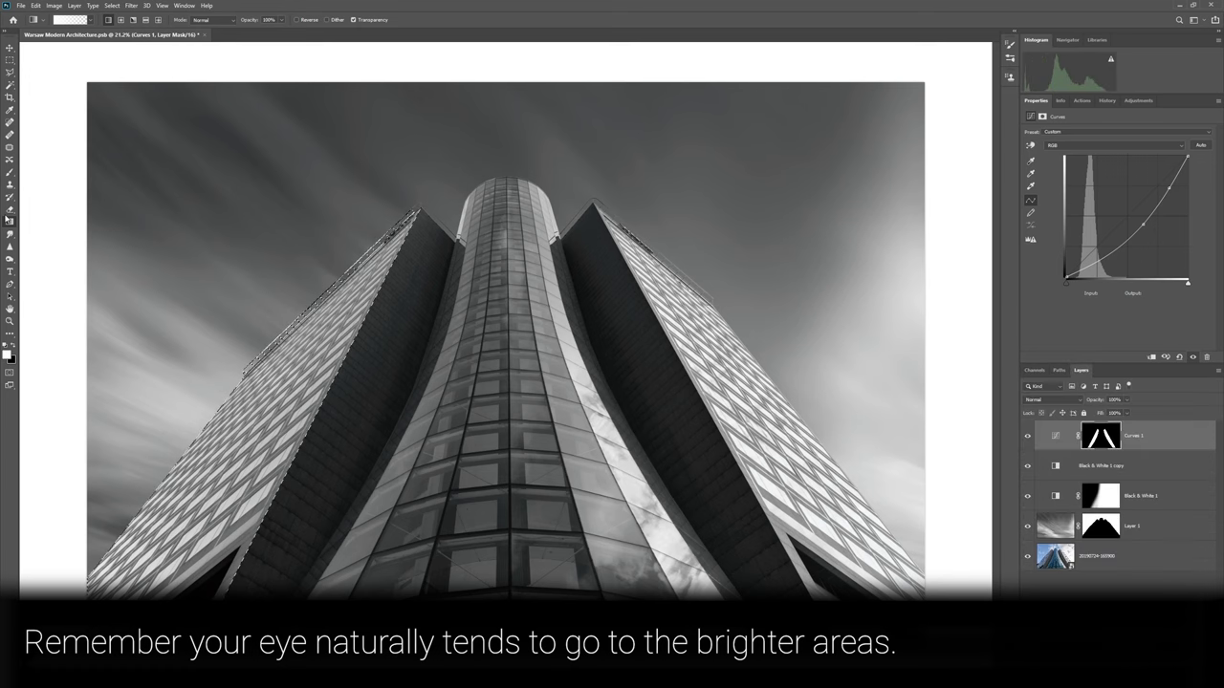
Draw a white gradient across the left facade on the Curves 1 mask, then undo the last gradient and set gradient opacity to 50%.
{"action": "left_click_drag", "start_coordinate": [193, 413], "coordinate": [378, 398]}
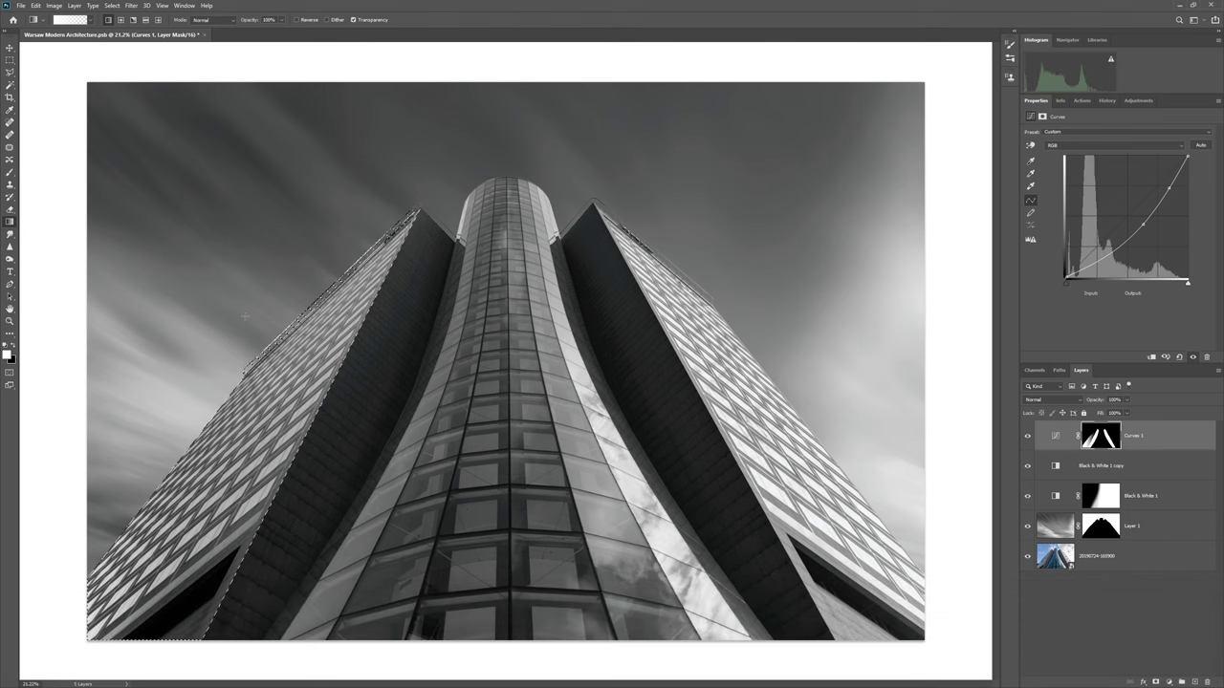
{"action": "key", "text": "ctrl+z"}
{"action": "key", "text": "5"}
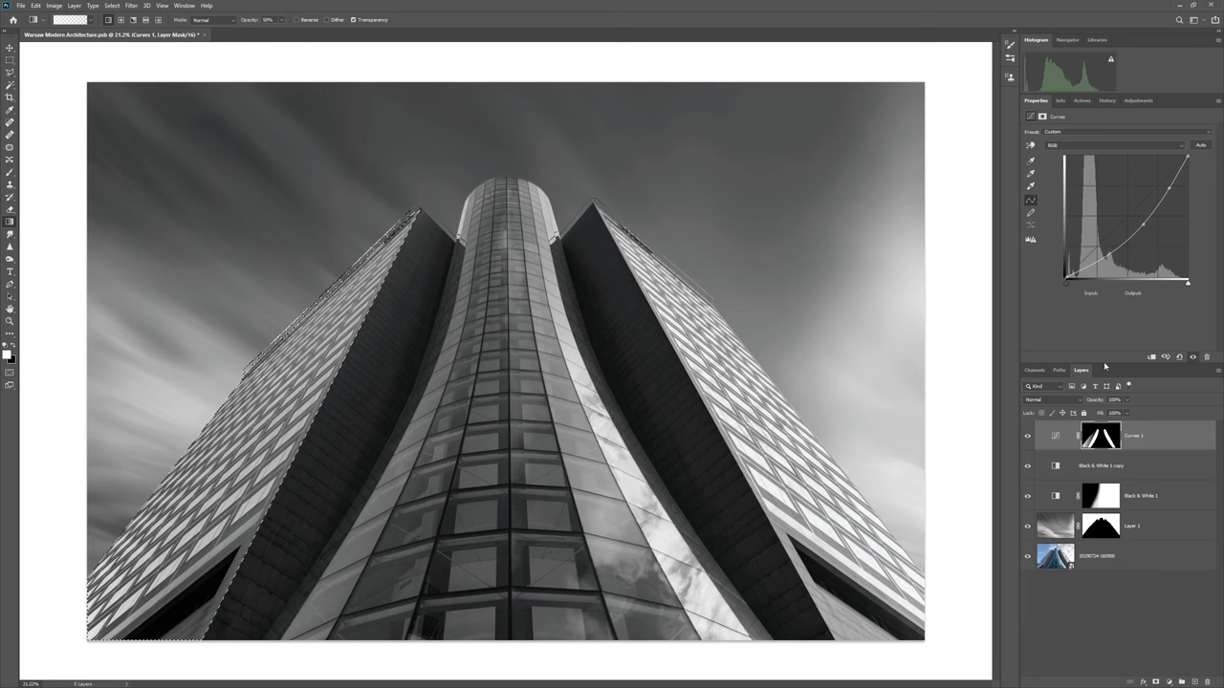
Load the "Central Column" channel as a selection, switch to the Brush tool with black as foreground, then deselect.
{"action": "left_click", "coordinate": [1035, 370]}
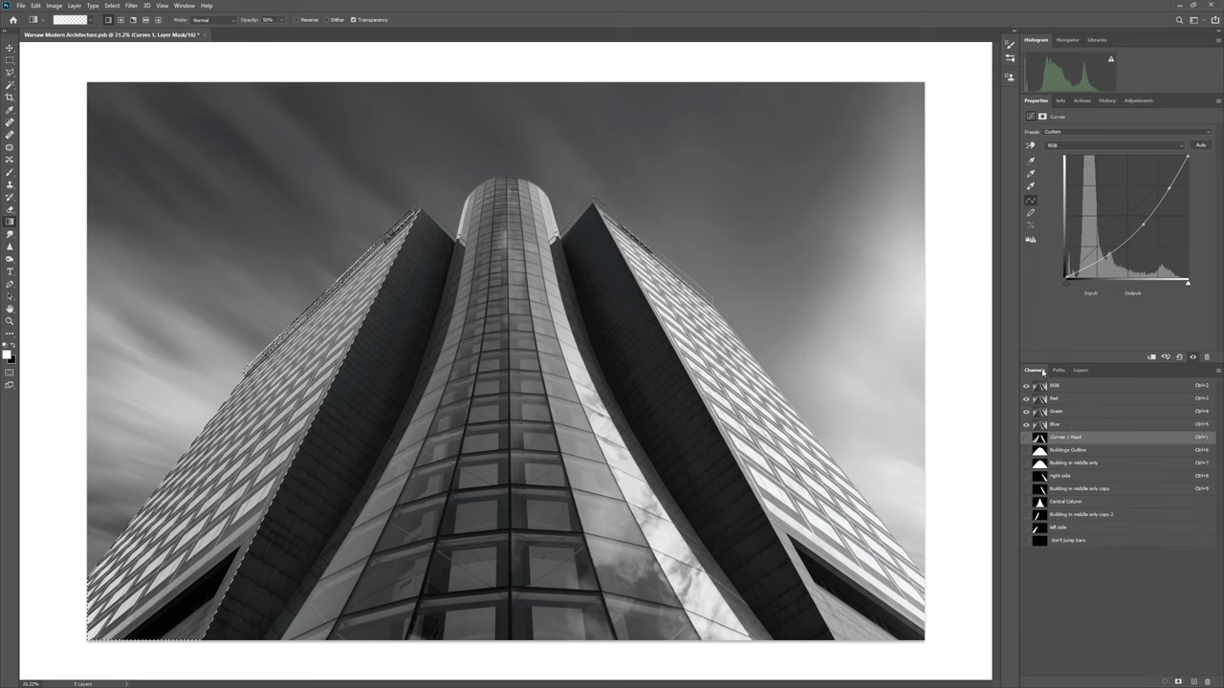
{"action": "left_click", "coordinate": [1039, 501], "text": "ctrl"}
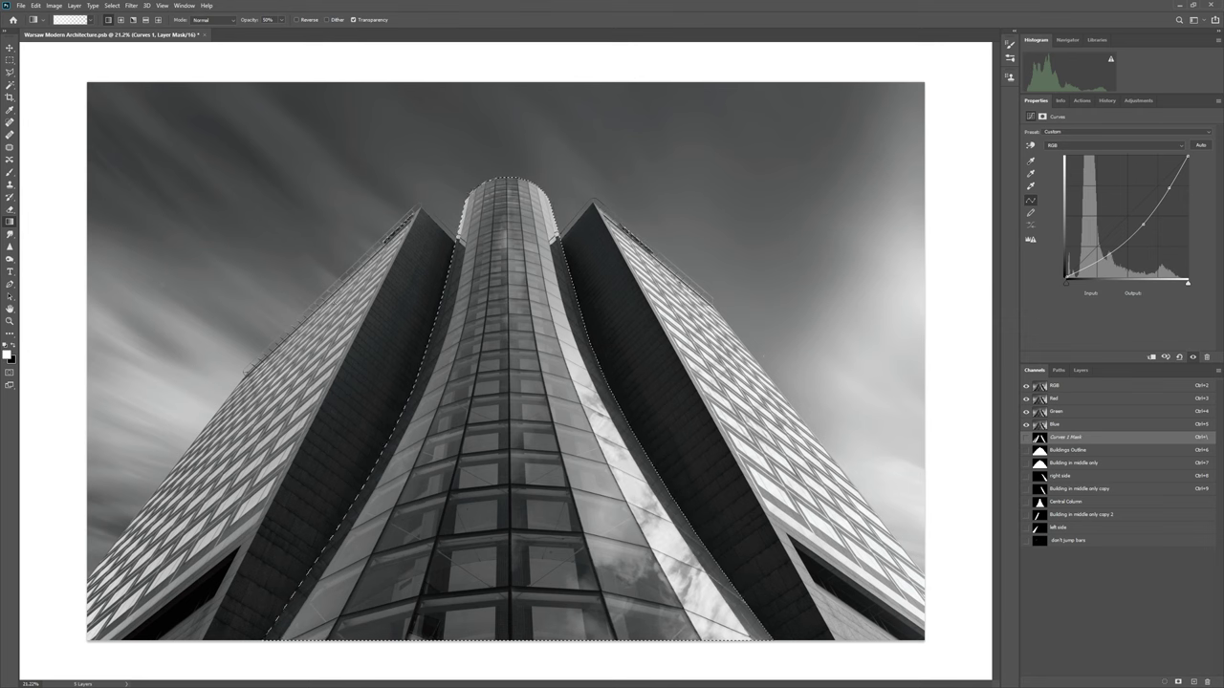
{"action": "left_click", "coordinate": [10, 172]}
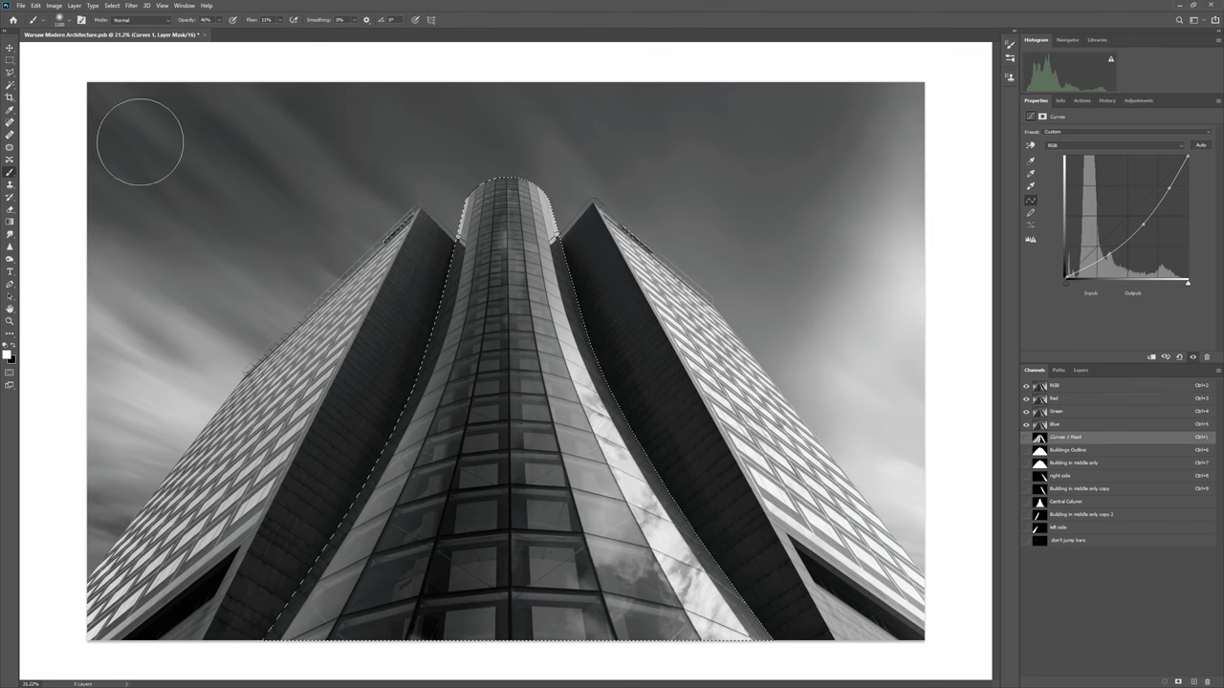
{"action": "key", "text": "x"}
{"action": "key", "text": "ctrl+d"}
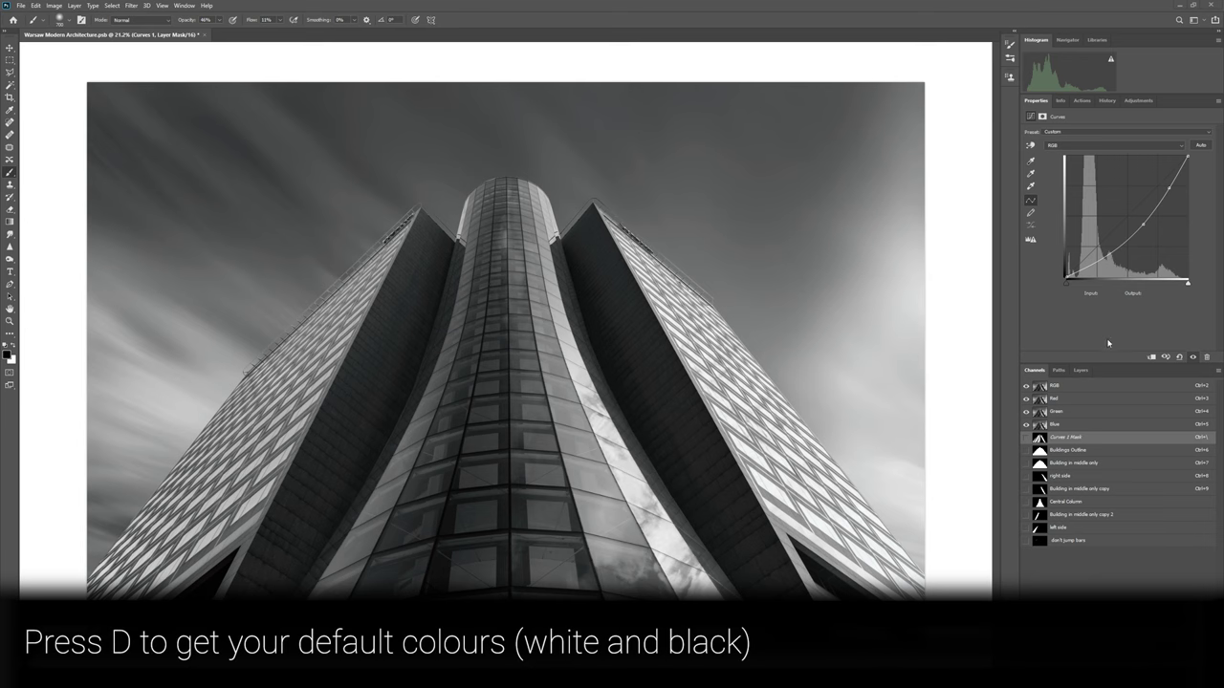
{"action": "left_click", "coordinate": [1079, 370]}
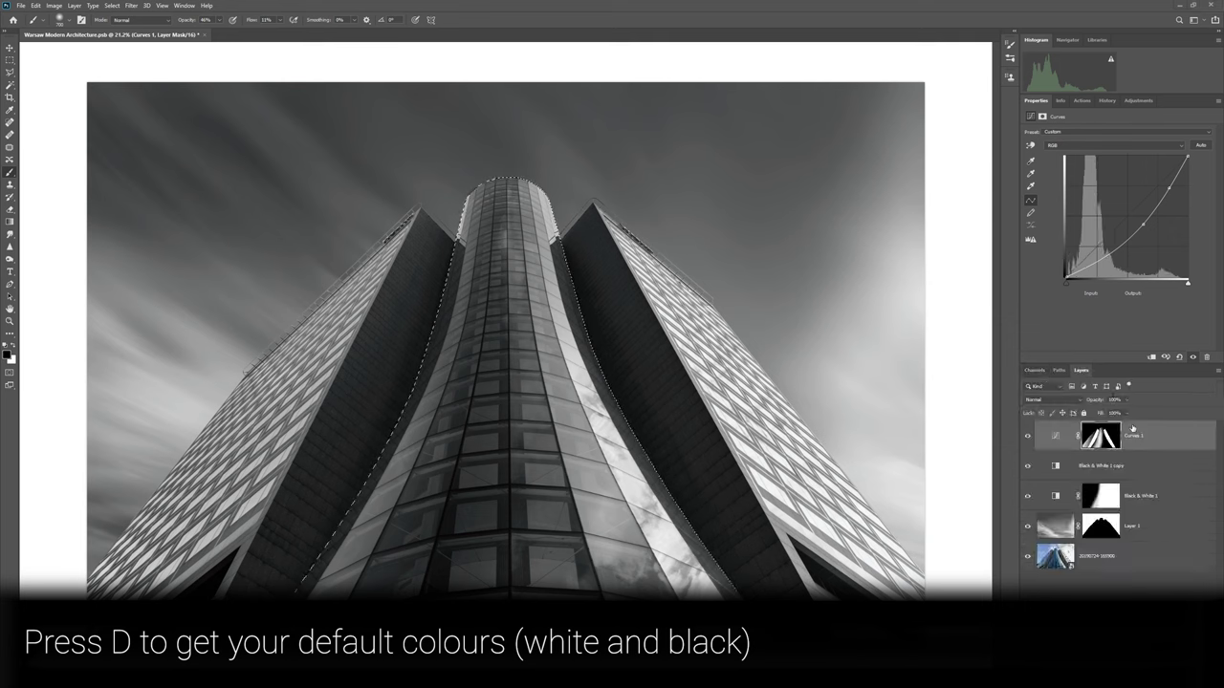
{"action": "key", "text": "ctrl+d"}
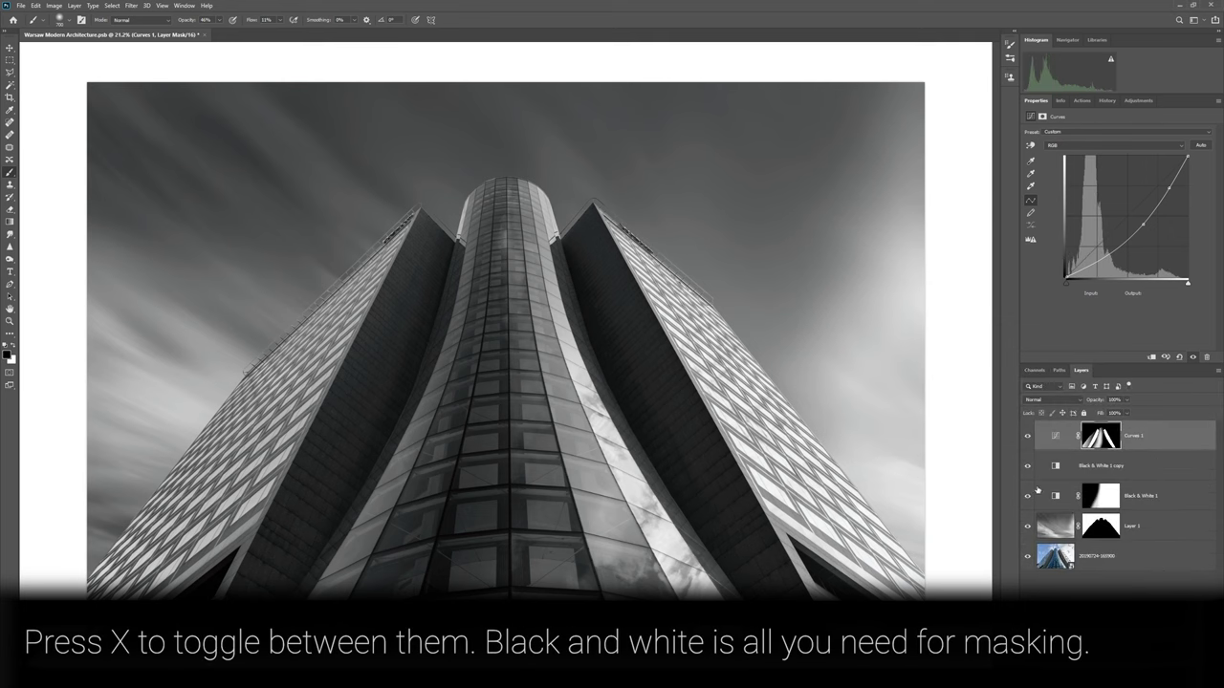
Add a Curves layer with a midtone point at input 112, output 164 and a lowered highlight point, and invert its mask to black.
{"action": "left_click", "coordinate": [1144, 674]}
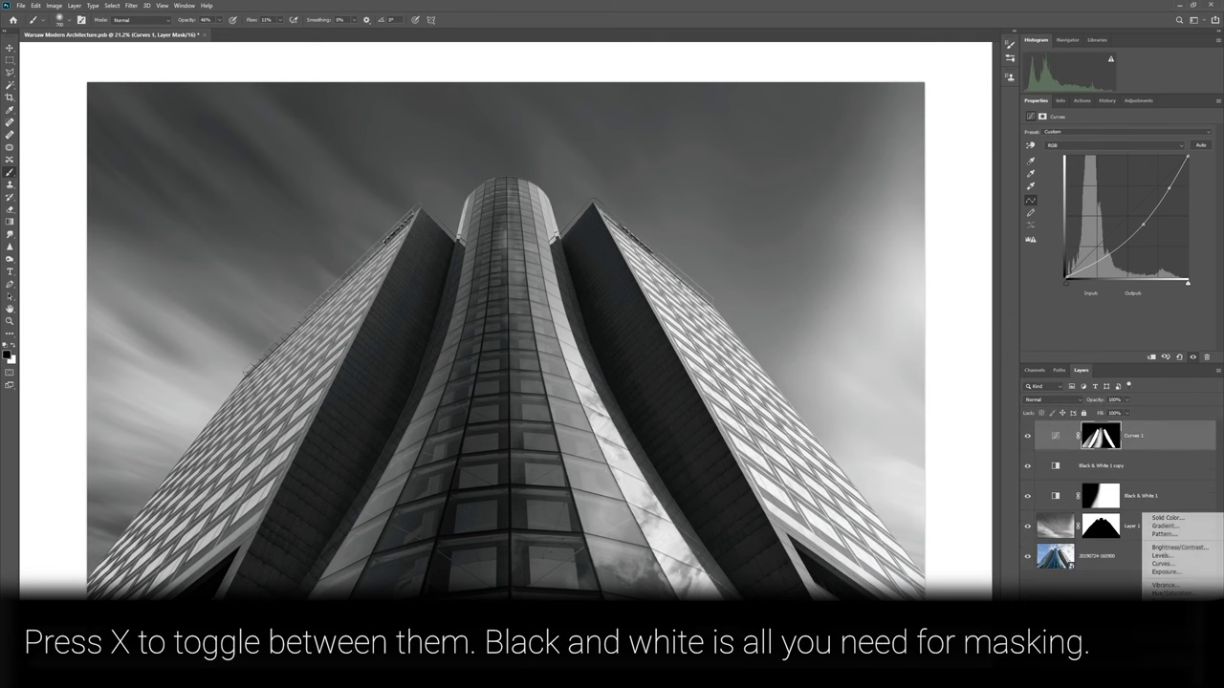
{"action": "left_click", "coordinate": [1186, 564]}
{"action": "left_click_drag", "start_coordinate": [1111, 233], "coordinate": [1119, 199]}
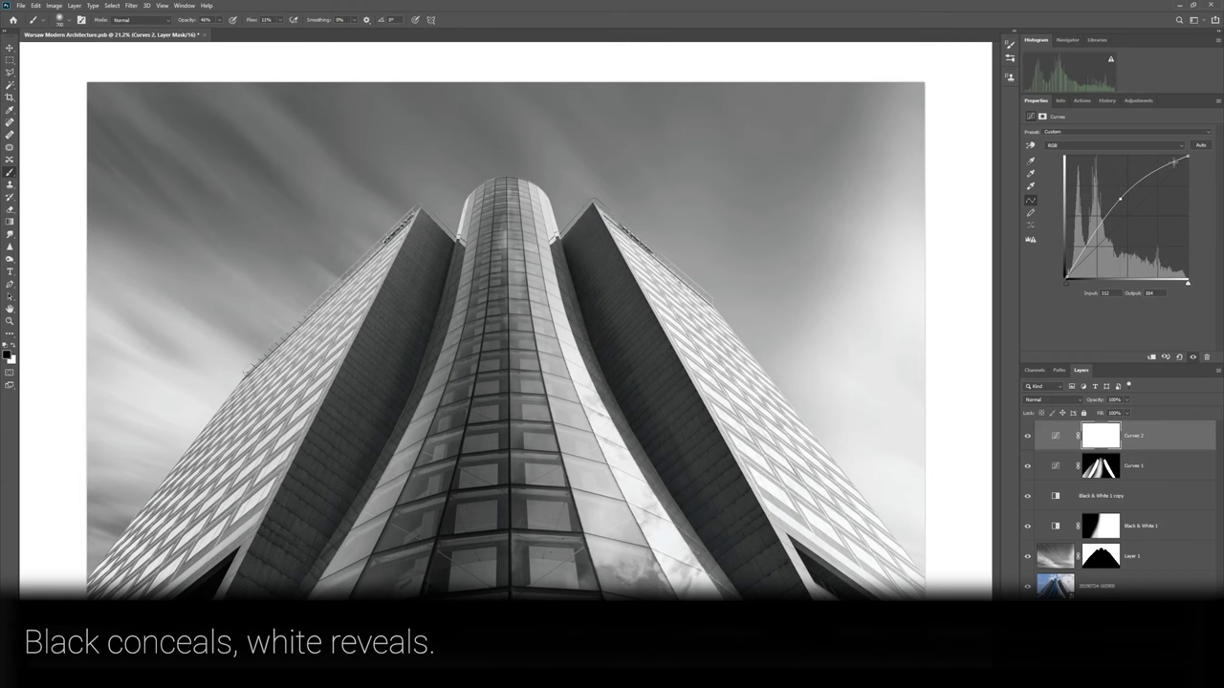
{"action": "left_click_drag", "start_coordinate": [1173, 162], "coordinate": [1173, 167]}
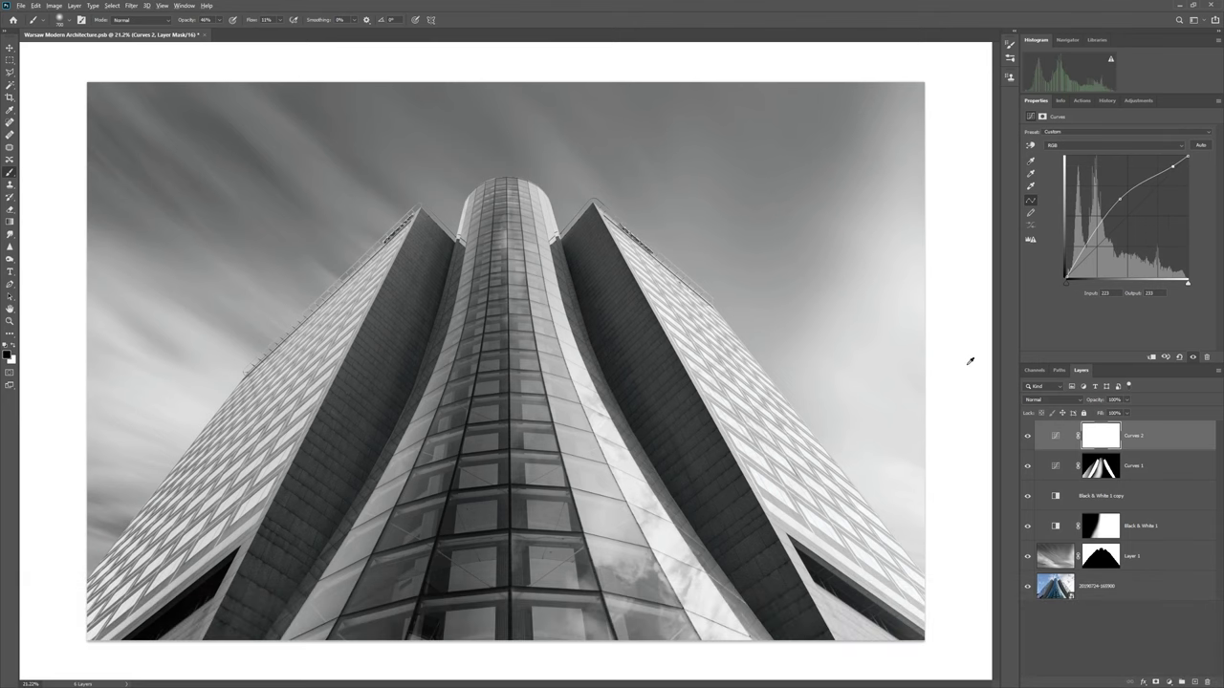
{"action": "key", "text": "ctrl+i"}
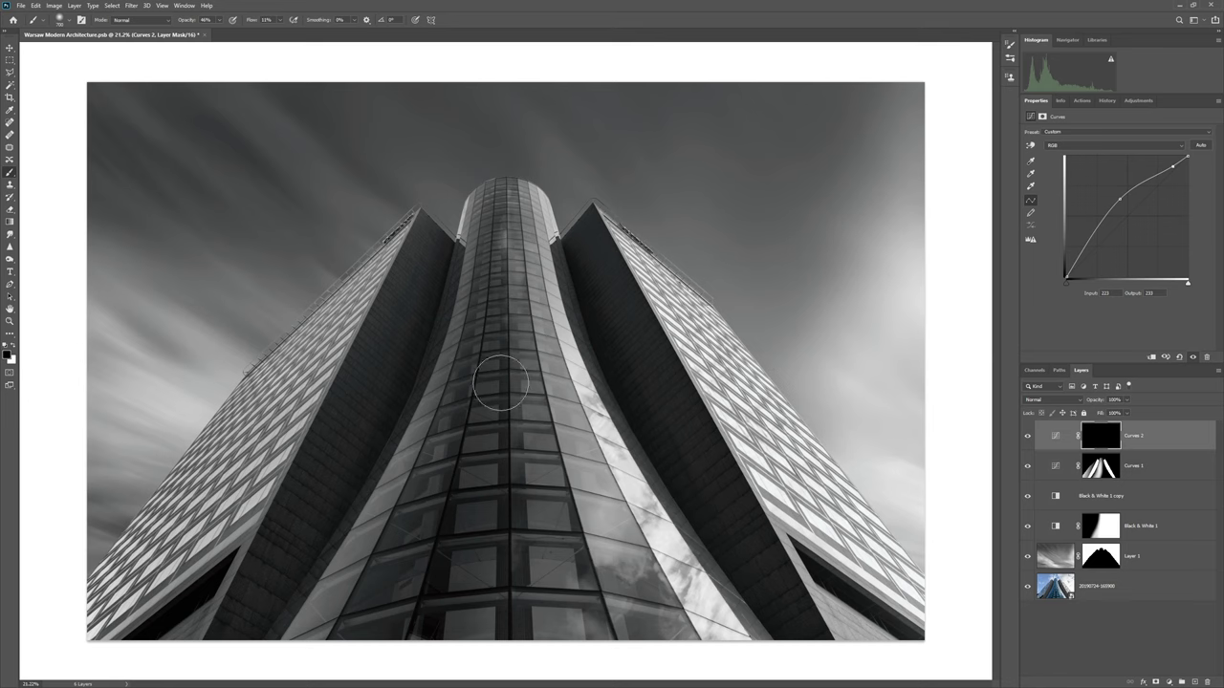
{"action": "left_click", "coordinate": [1029, 438]}
{"action": "left_click", "coordinate": [1029, 438]}
Within the "Central Column" channel selection, paint white along the tower's bright right side on the Curves 2 mask.
{"action": "left_click", "coordinate": [1034, 370]}
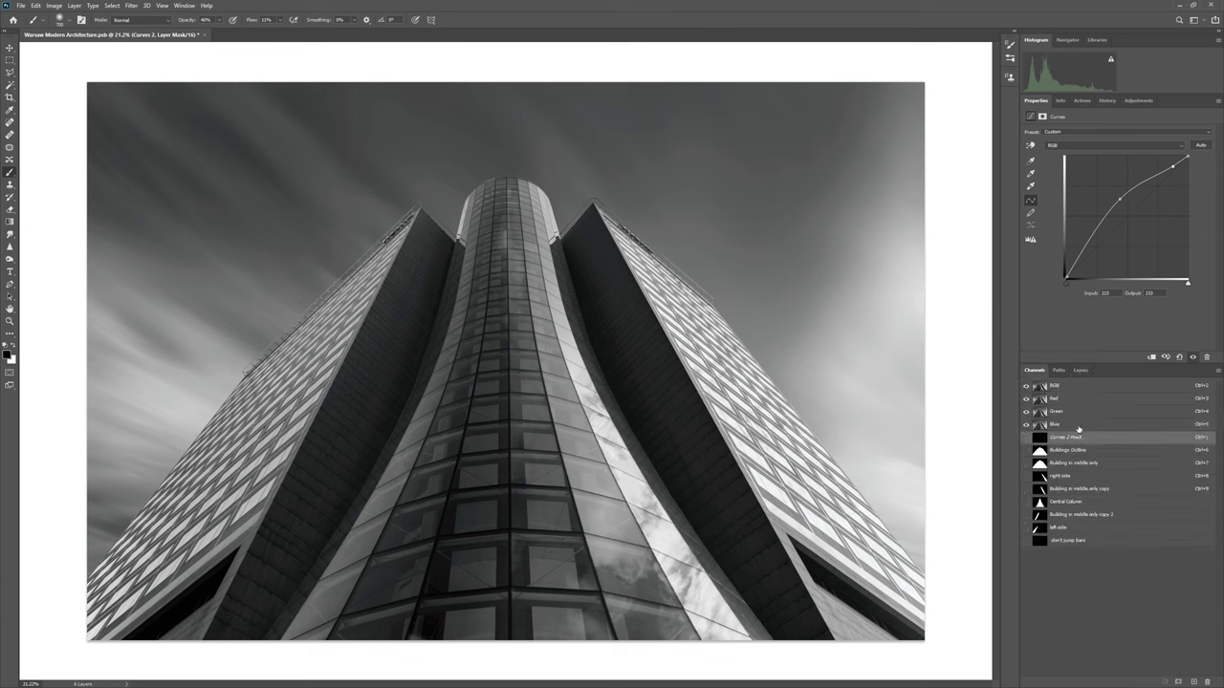
{"action": "left_click", "coordinate": [1039, 502], "text": "ctrl"}
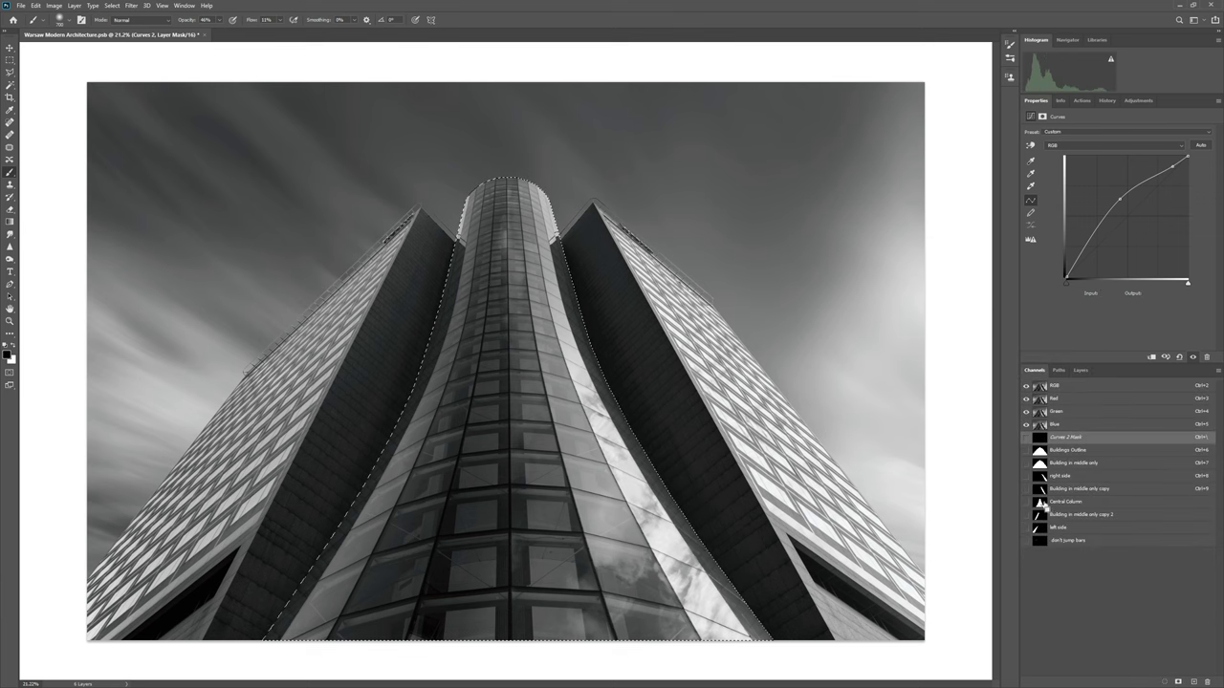
{"action": "left_click", "coordinate": [1079, 371]}
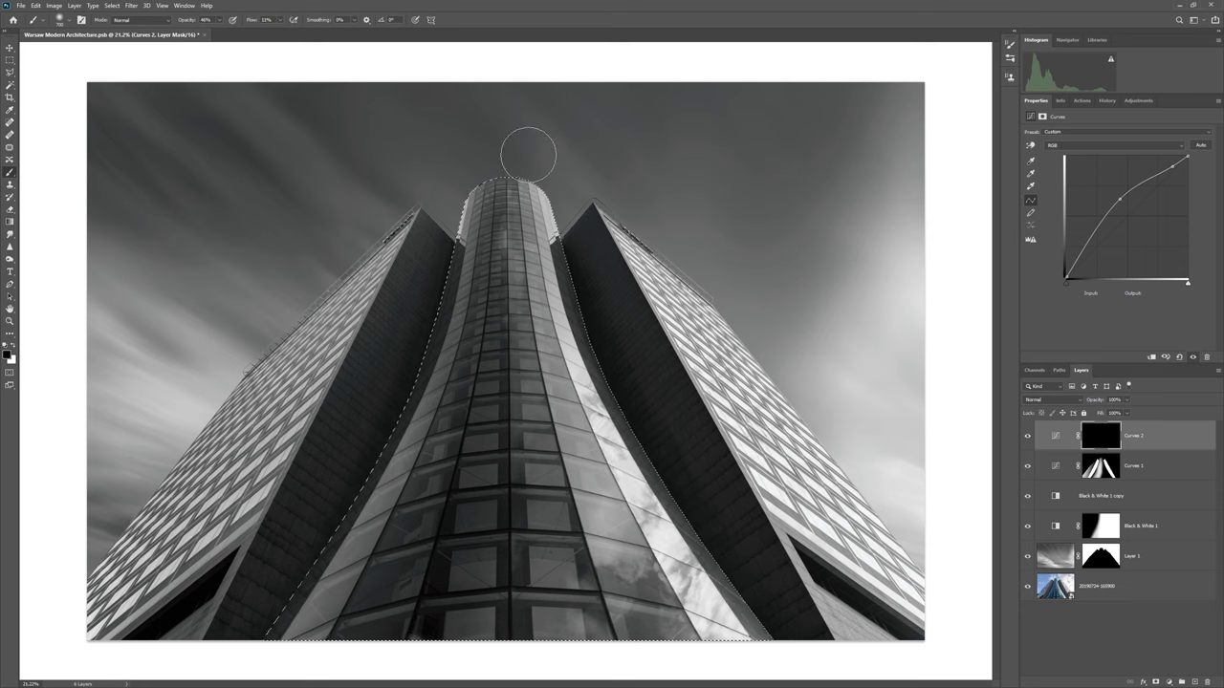
{"action": "key", "text": "x"}
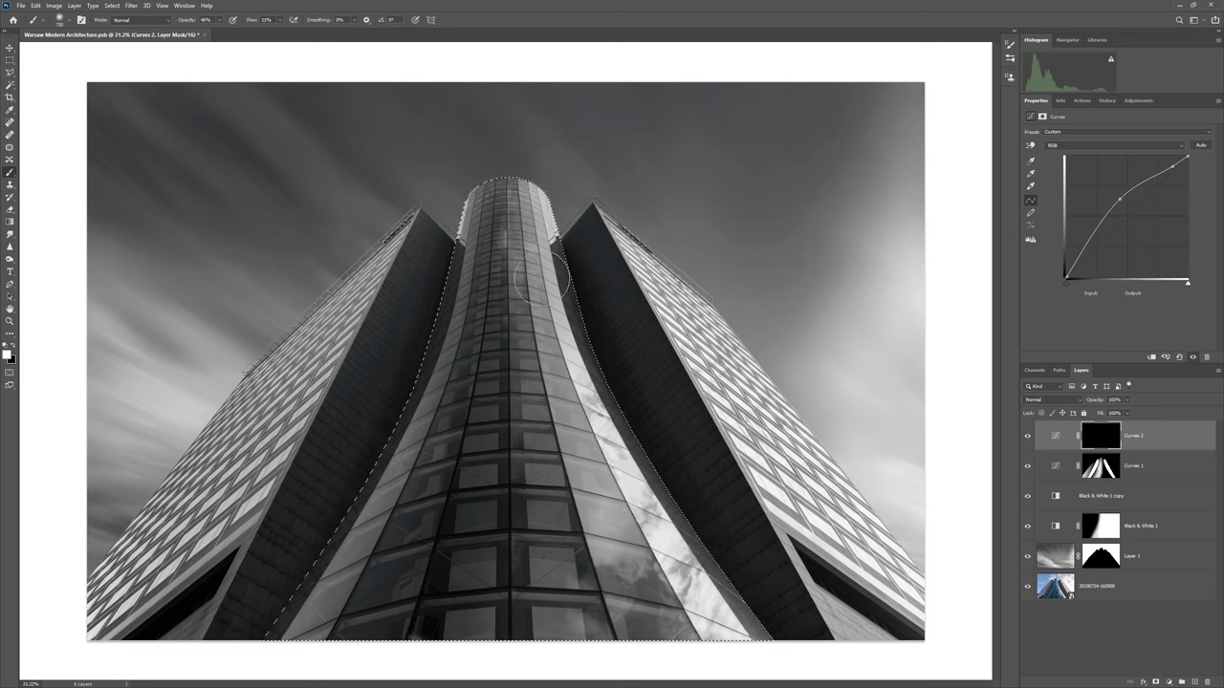
{"action": "mouse_move", "coordinate": [550, 339]}
{"action": "left_mouse_down"}
{"action": "mouse_move", "coordinate": [569, 459]}
{"action": "mouse_move", "coordinate": [658, 578]}
{"action": "left_mouse_up"}
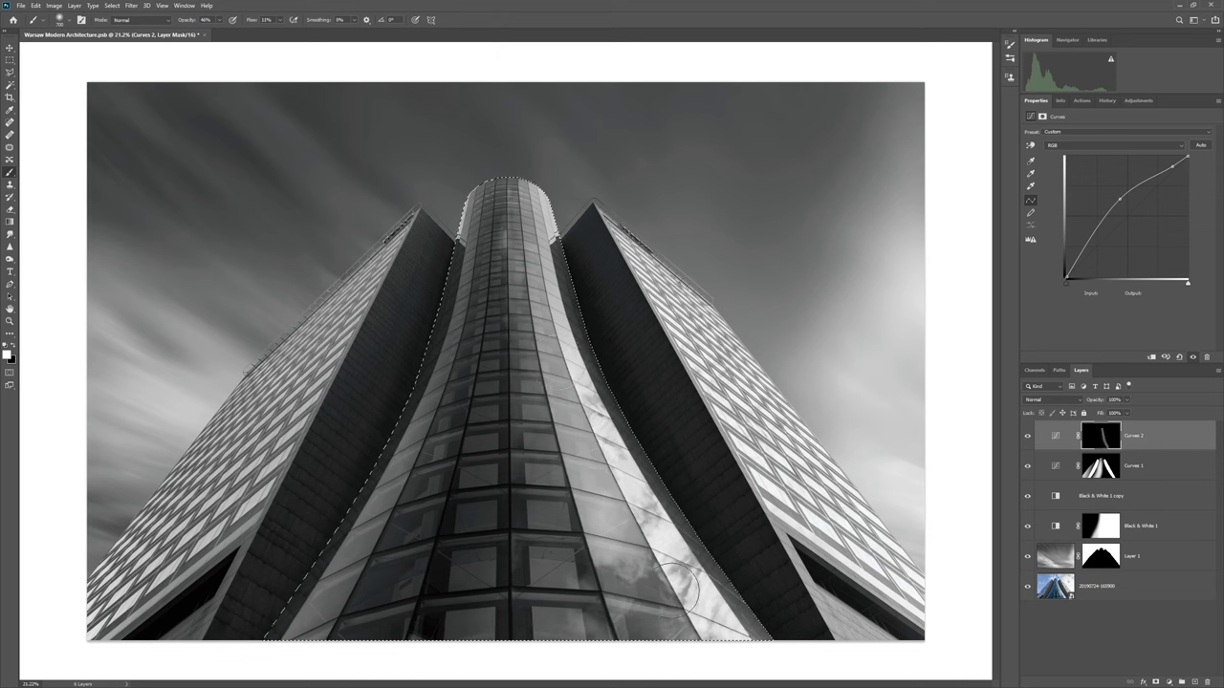
{"action": "left_click_drag", "start_coordinate": [559, 323], "coordinate": [570, 444]}
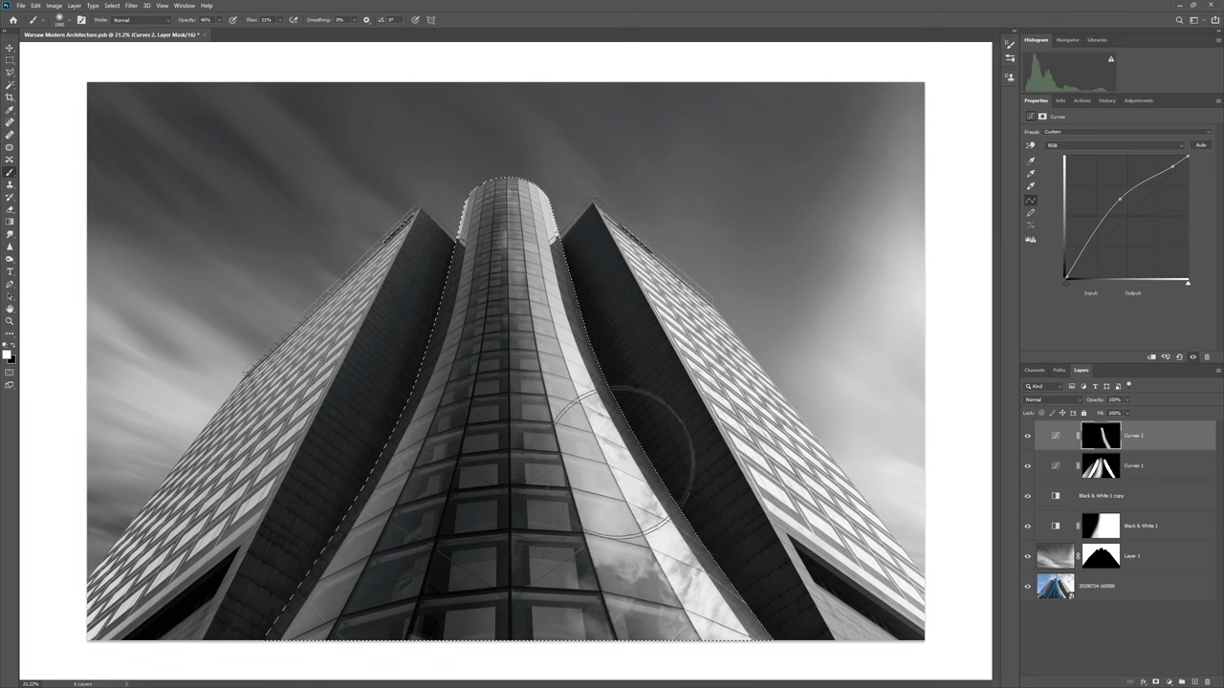
Load the "Building in middle only" channel as a selection and paint white across the buildings on the Curves 2 mask with an enlarged brush.
{"action": "left_click", "coordinate": [1040, 462], "text": "ctrl"}
{"action": "left_click", "coordinate": [1080, 370]}
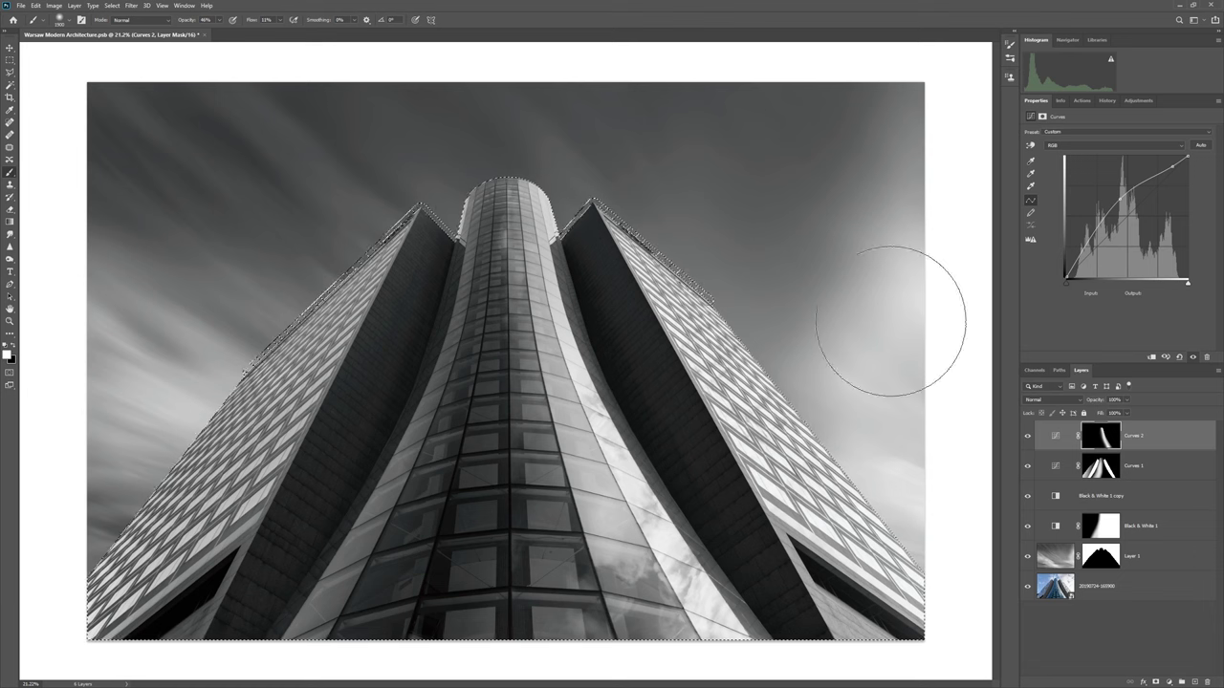
{"action": "key", "text": "bracketright"}
{"action": "key", "text": "bracketright"}
{"action": "key", "text": "bracketright"}
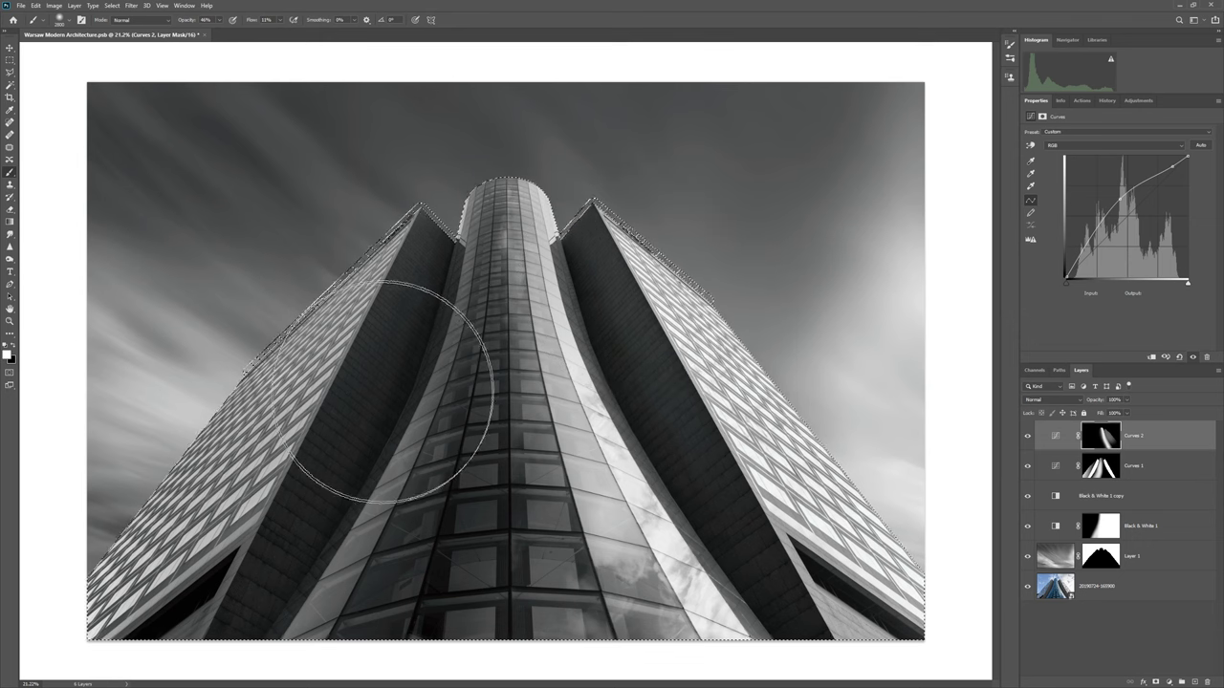
{"action": "mouse_move", "coordinate": [440, 227]}
{"action": "left_mouse_down"}
{"action": "mouse_move", "coordinate": [287, 396]}
{"action": "mouse_move", "coordinate": [737, 614]}
{"action": "mouse_move", "coordinate": [928, 411]}
{"action": "mouse_move", "coordinate": [996, 503]}
{"action": "left_mouse_up"}
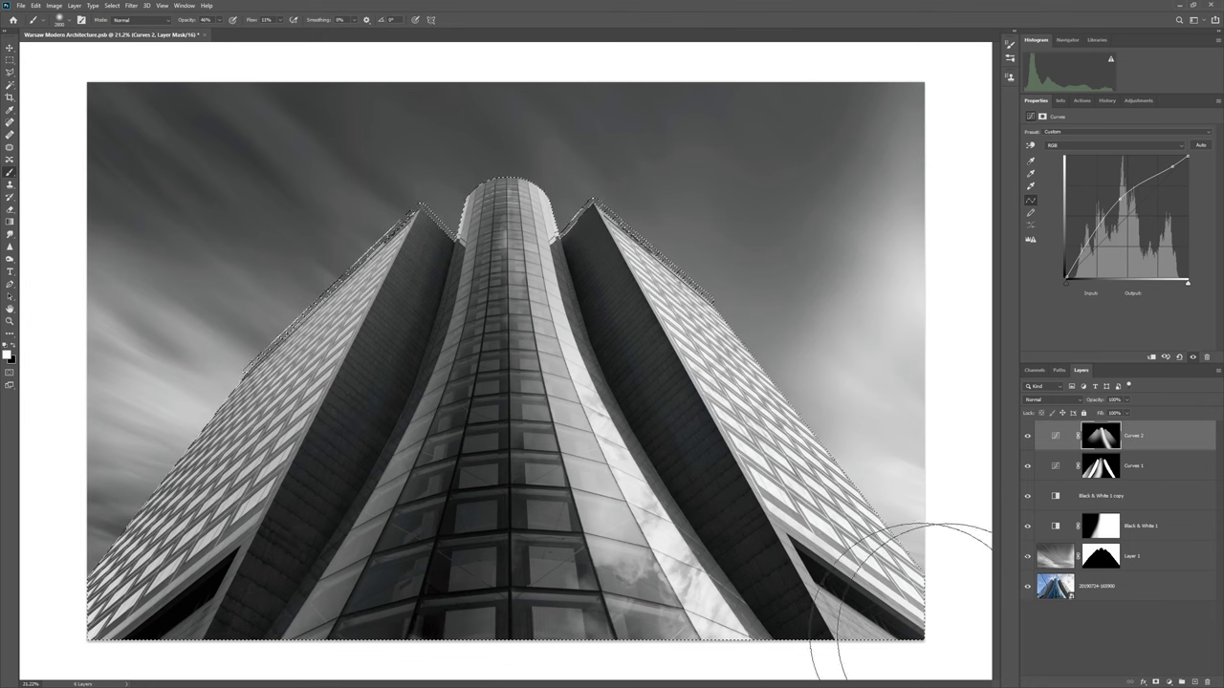
Add a Curves layer masked to the building selection, with an S-curve that raises the highlights and darkens the shadows at input 72, output 57.
{"action": "left_click", "coordinate": [1170, 682]}
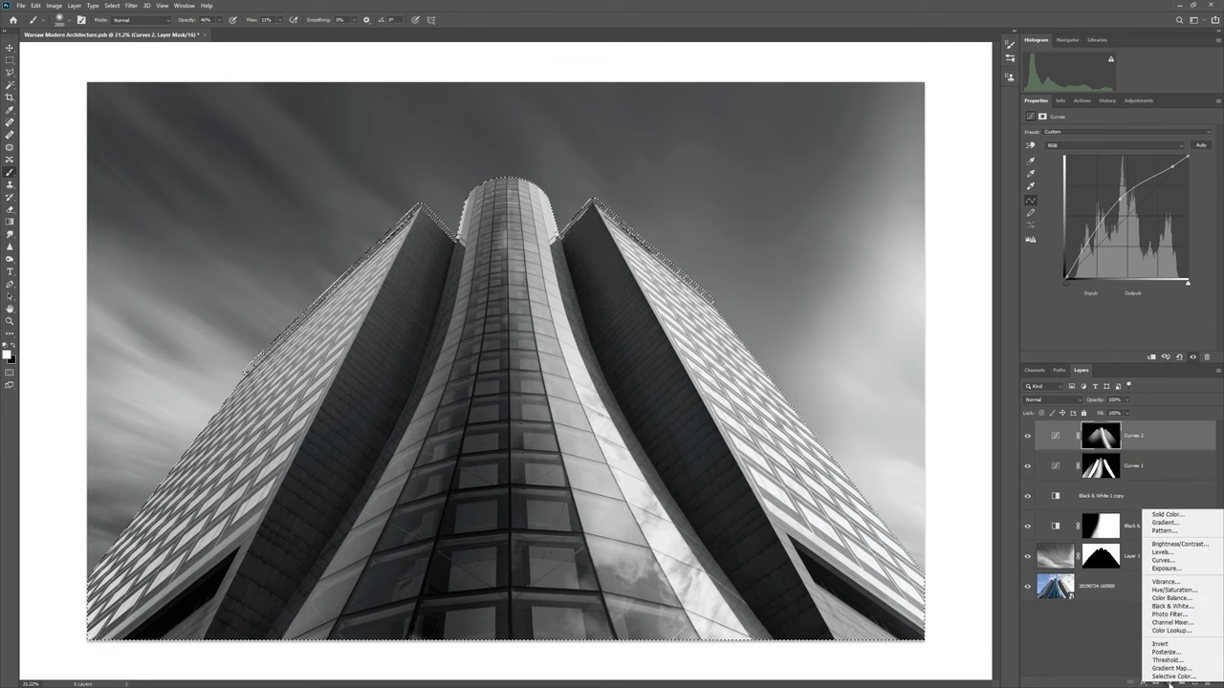
{"action": "left_click", "coordinate": [1163, 560]}
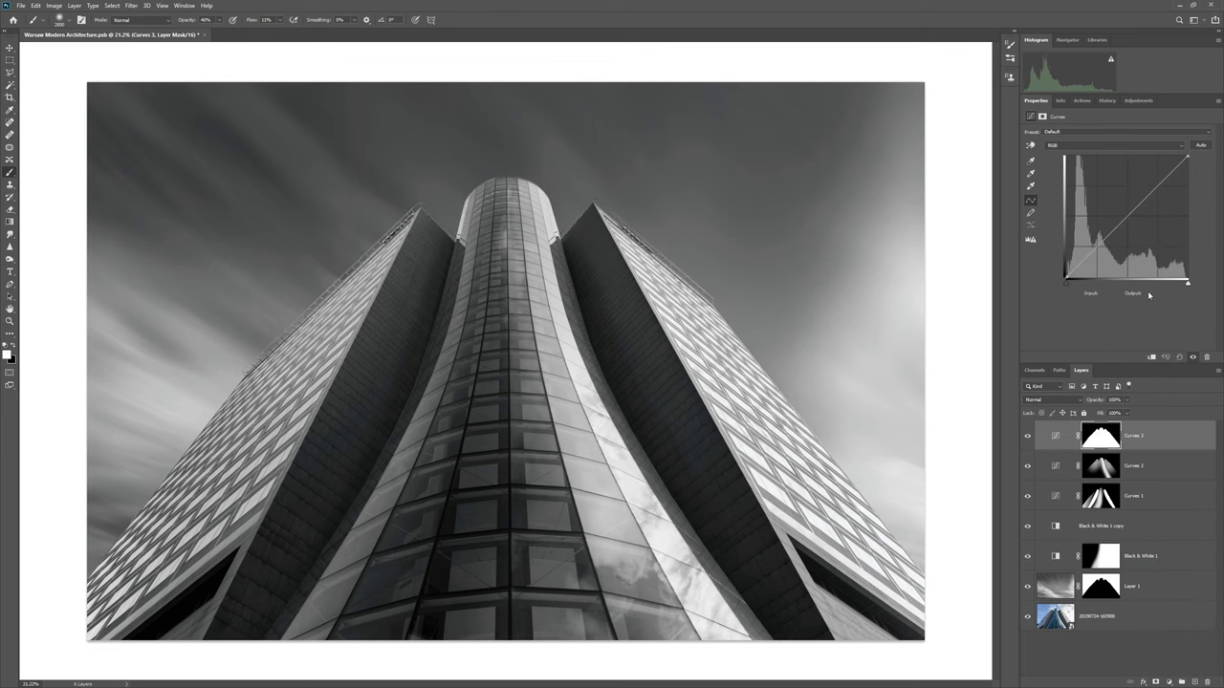
{"action": "left_click_drag", "start_coordinate": [1162, 183], "coordinate": [1157, 173]}
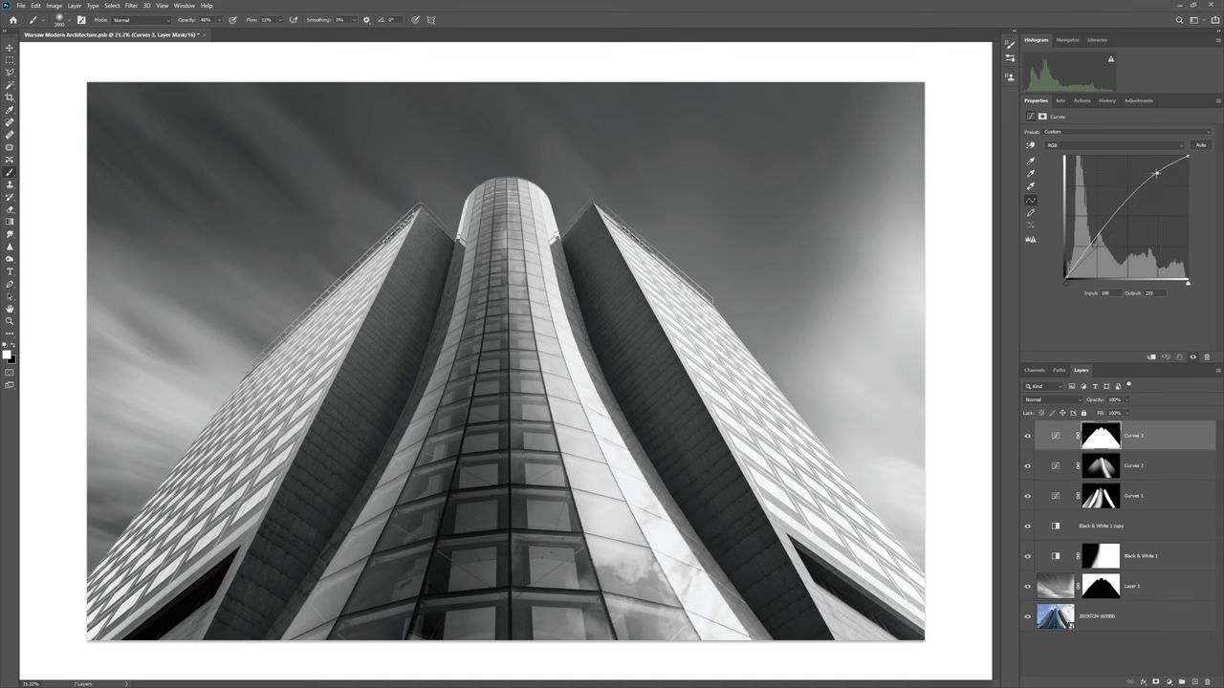
{"action": "left_click_drag", "start_coordinate": [1111, 224], "coordinate": [1101, 250]}
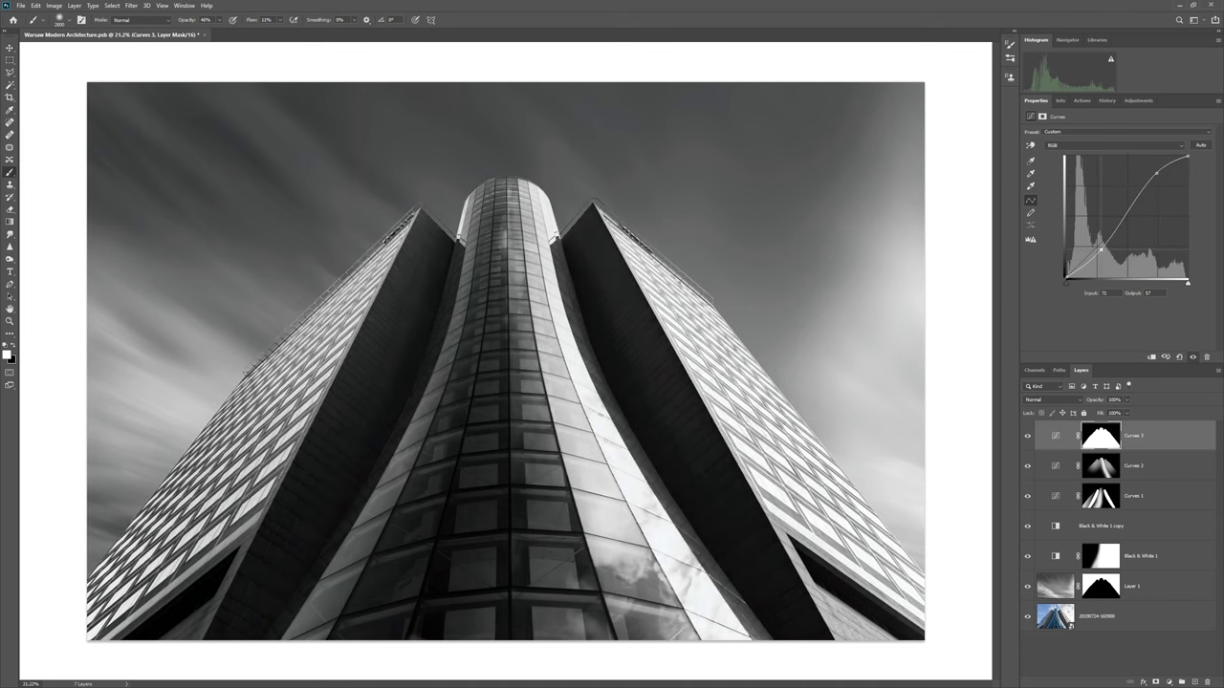
{"action": "left_click_drag", "start_coordinate": [1157, 173], "coordinate": [1152, 166]}
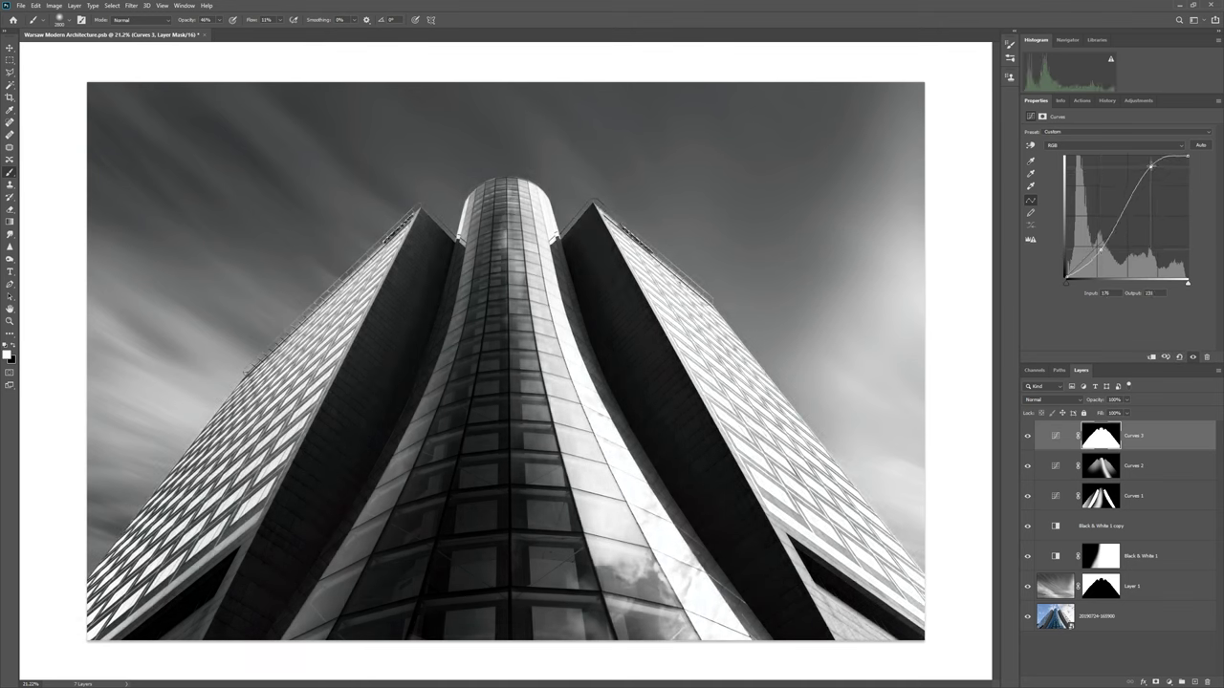
Soften the Curves 3 S-curve by lowering its highlight point, nudge the shadow point slightly down, and compare the image without the layer.
{"action": "left_click_drag", "start_coordinate": [1151, 167], "coordinate": [1159, 175]}
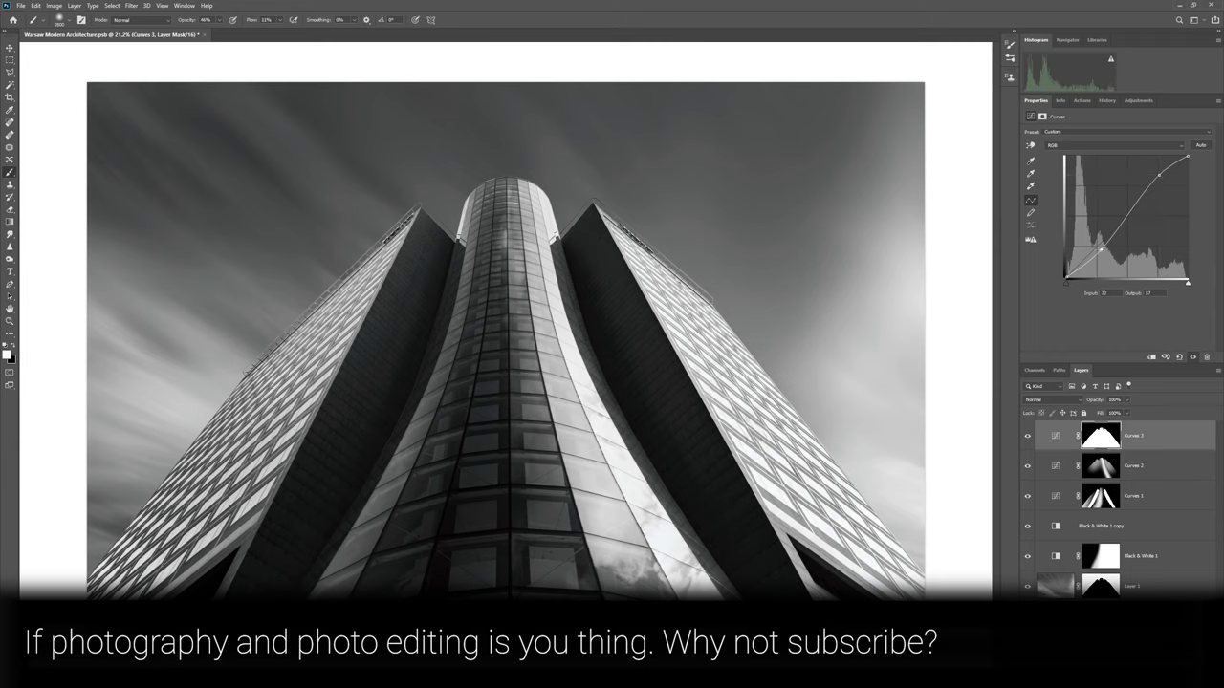
{"action": "left_click_drag", "start_coordinate": [1101, 248], "coordinate": [1100, 249]}
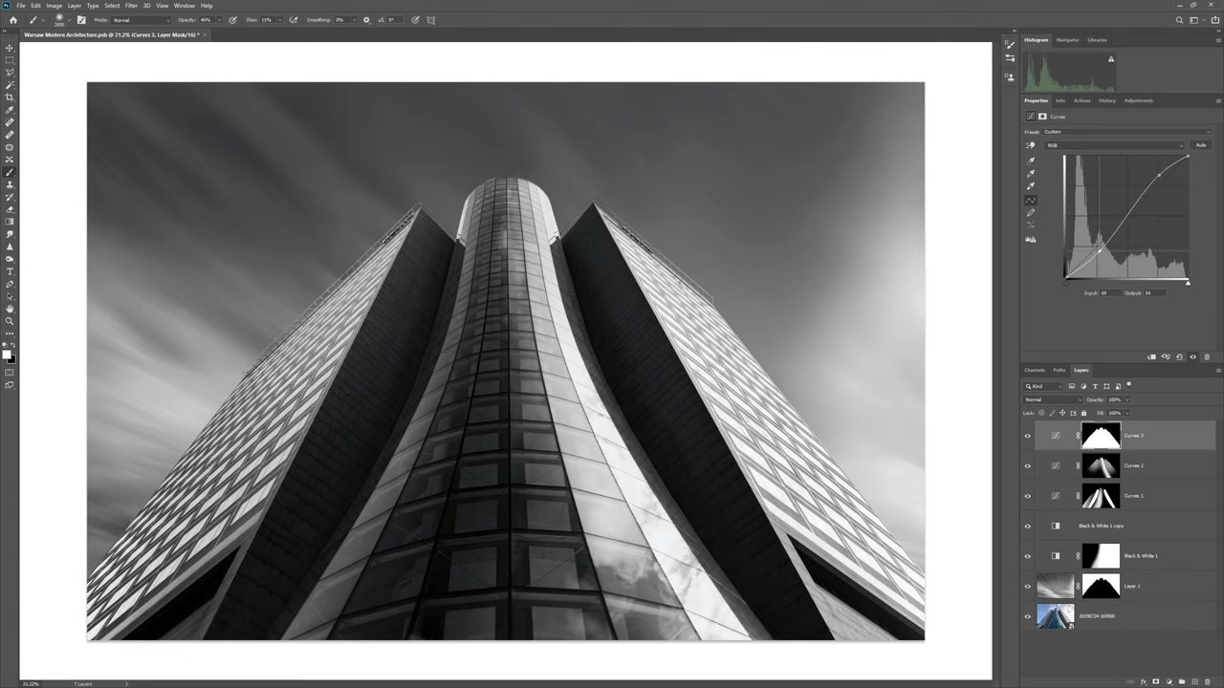
{"action": "left_click", "coordinate": [1028, 439]}
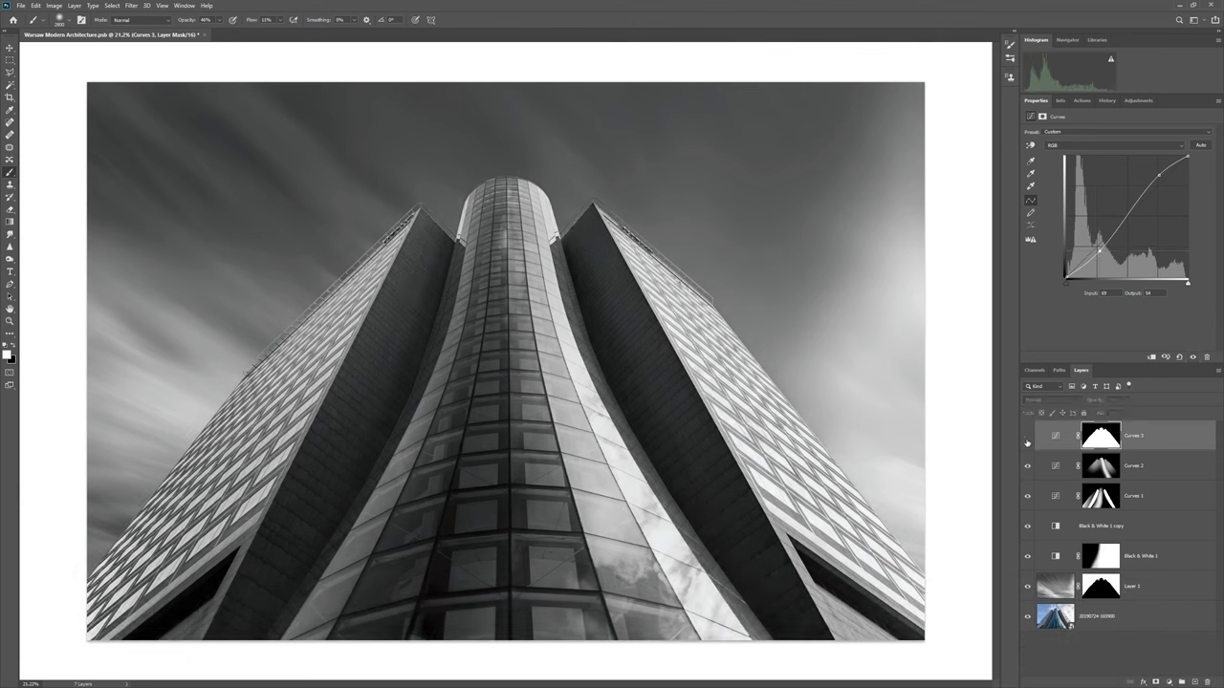
{"action": "left_click", "coordinate": [1028, 439]}
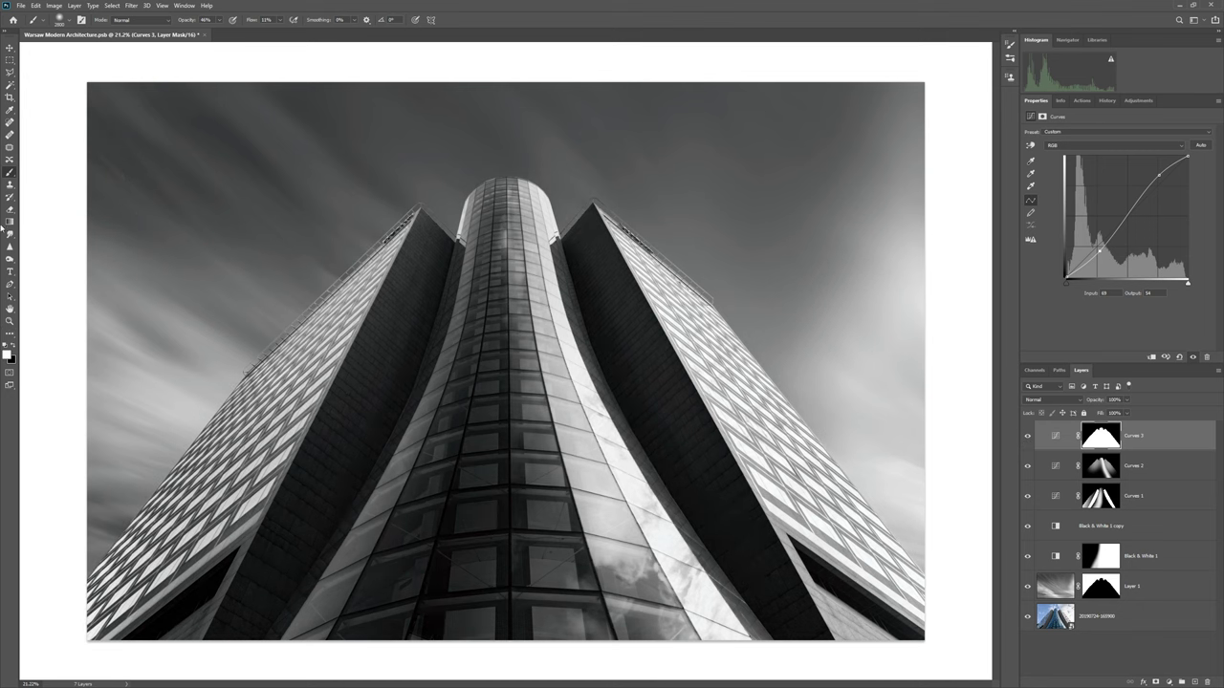
Apply a black gradient at 100% opacity to the Curves 3 mask, from the tower's base up to its top, and compare the layer's effect.
{"action": "left_click", "coordinate": [11, 221]}
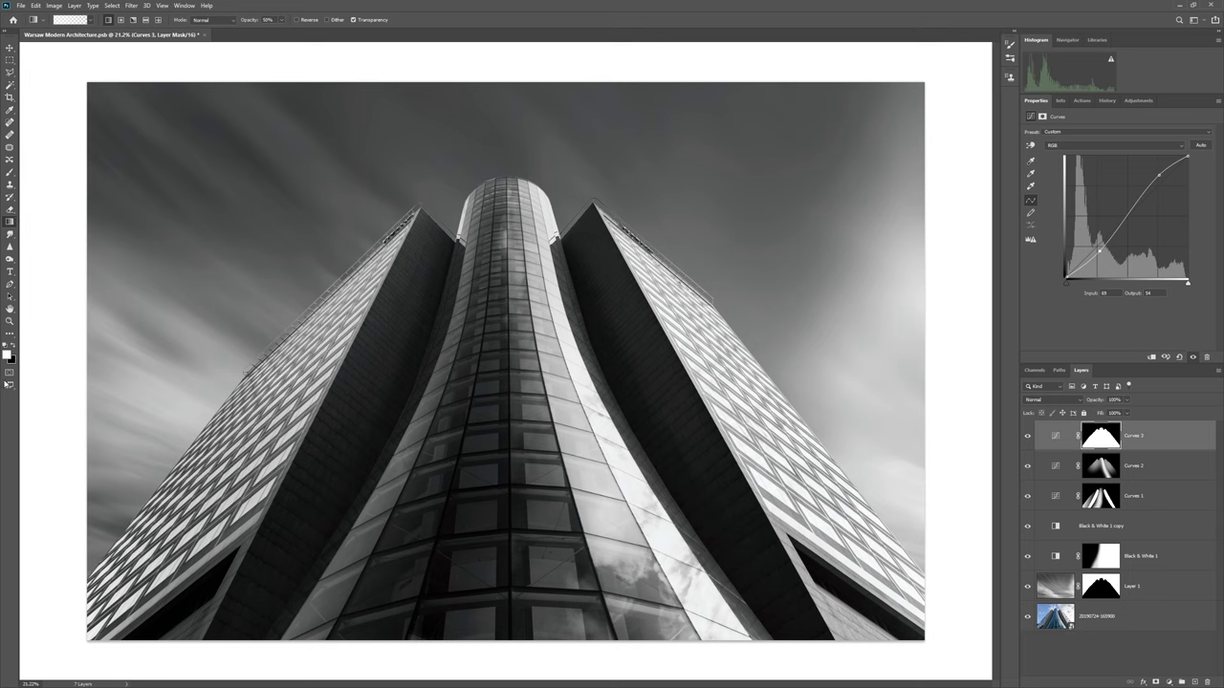
{"action": "left_click", "coordinate": [12, 345]}
{"action": "left_click", "coordinate": [284, 22]}
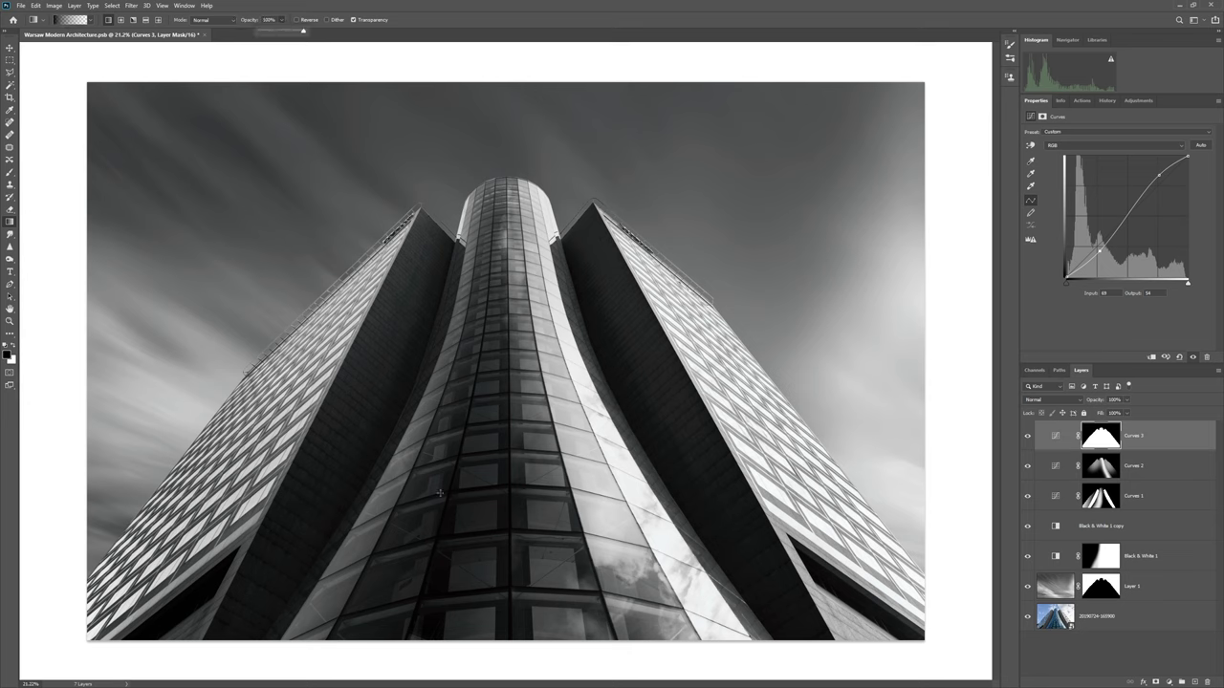
{"action": "left_click_drag", "start_coordinate": [502, 607], "coordinate": [493, 169]}
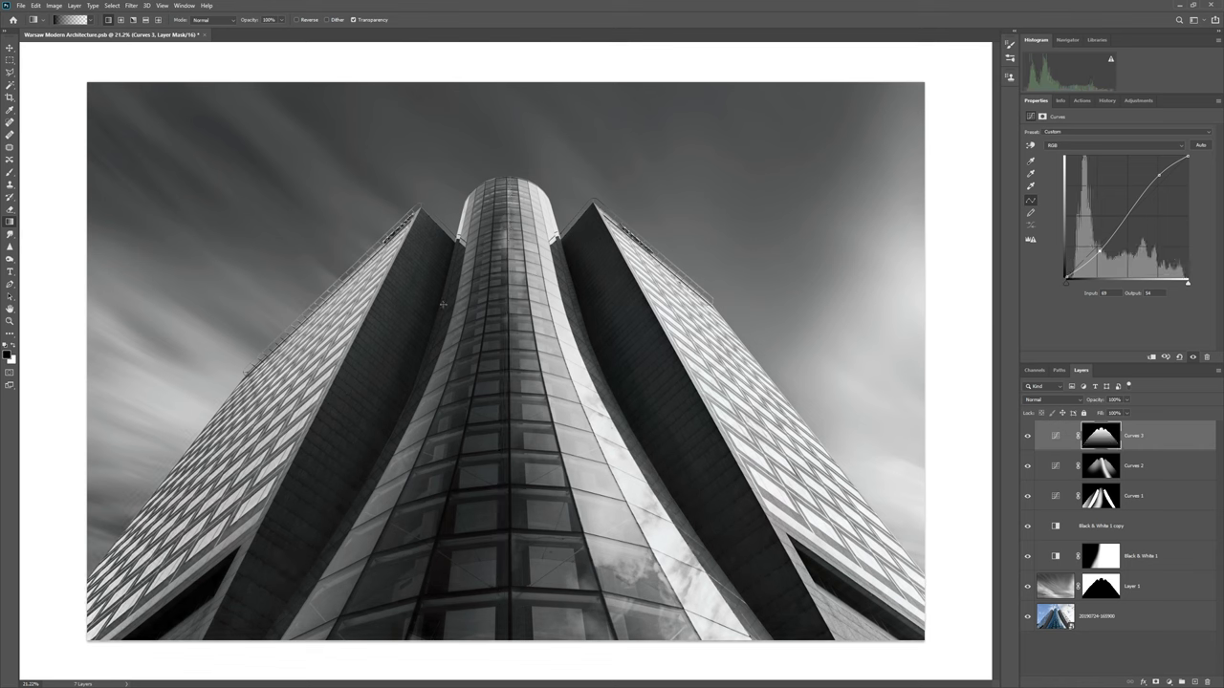
{"action": "left_click", "coordinate": [1028, 438]}
{"action": "left_click", "coordinate": [1028, 439]}
{"action": "left_click", "coordinate": [1028, 440]}
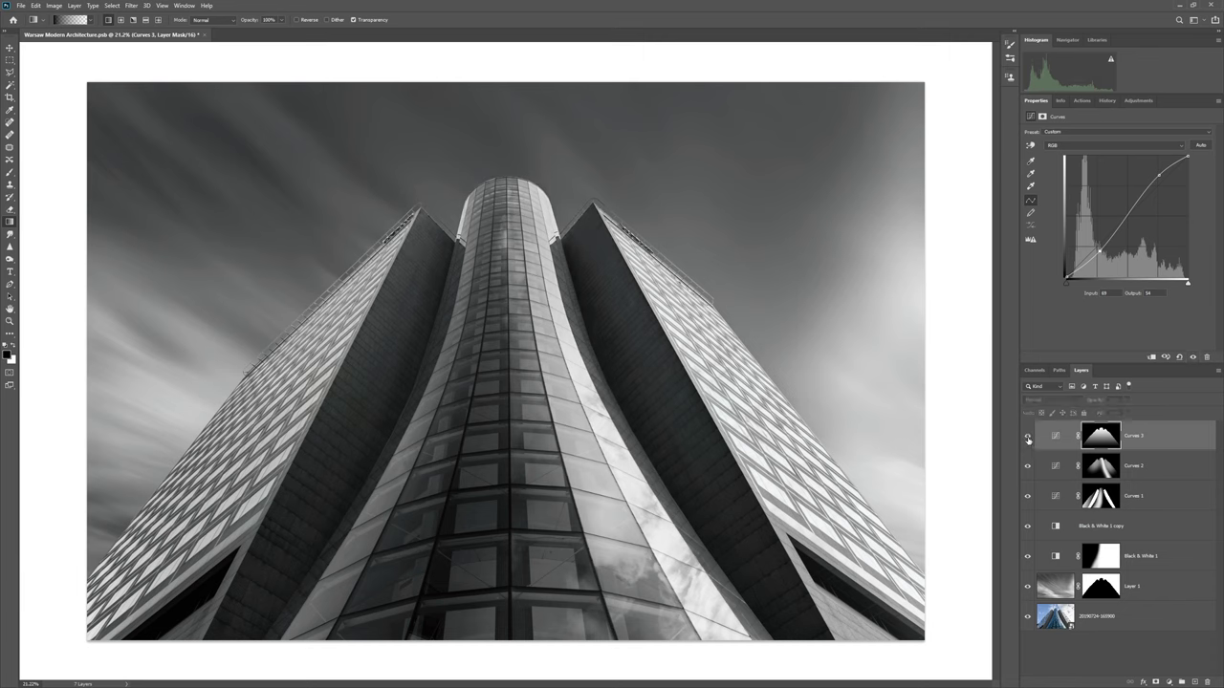
{"action": "left_click", "coordinate": [1028, 438]}
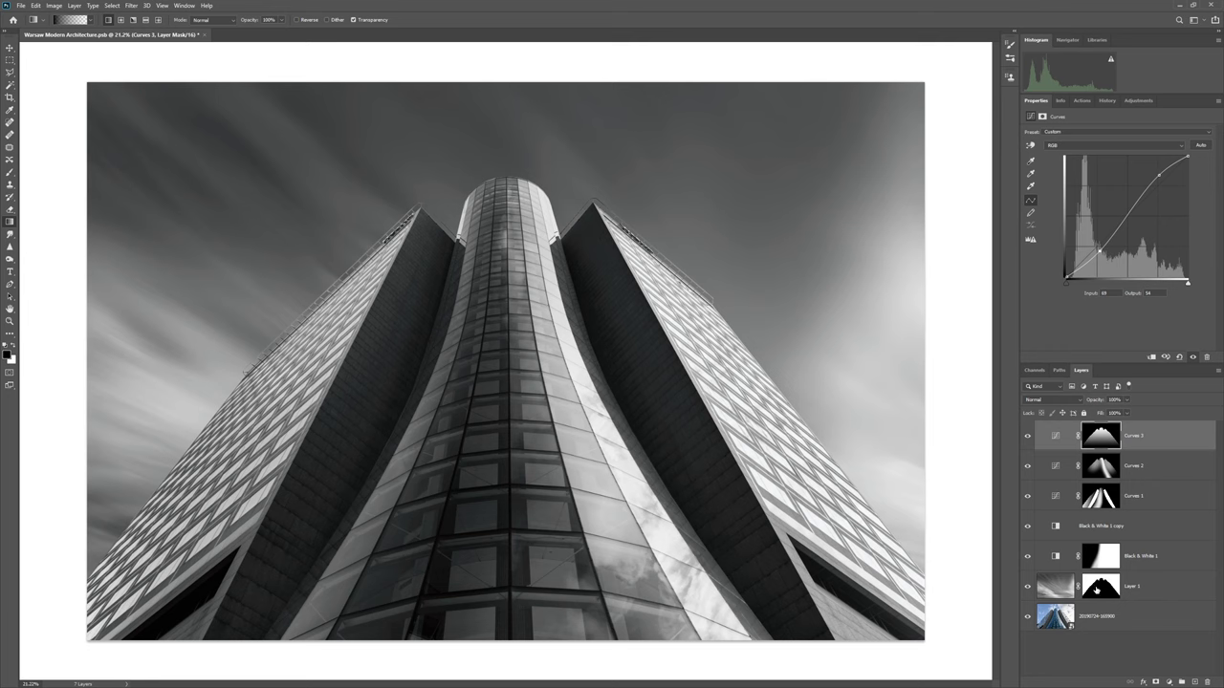
Add a Curves layer above the sky layer (Layer 1), pull its curve down strongly, and clip it to the sky layer.
{"action": "left_click", "coordinate": [1056, 591]}
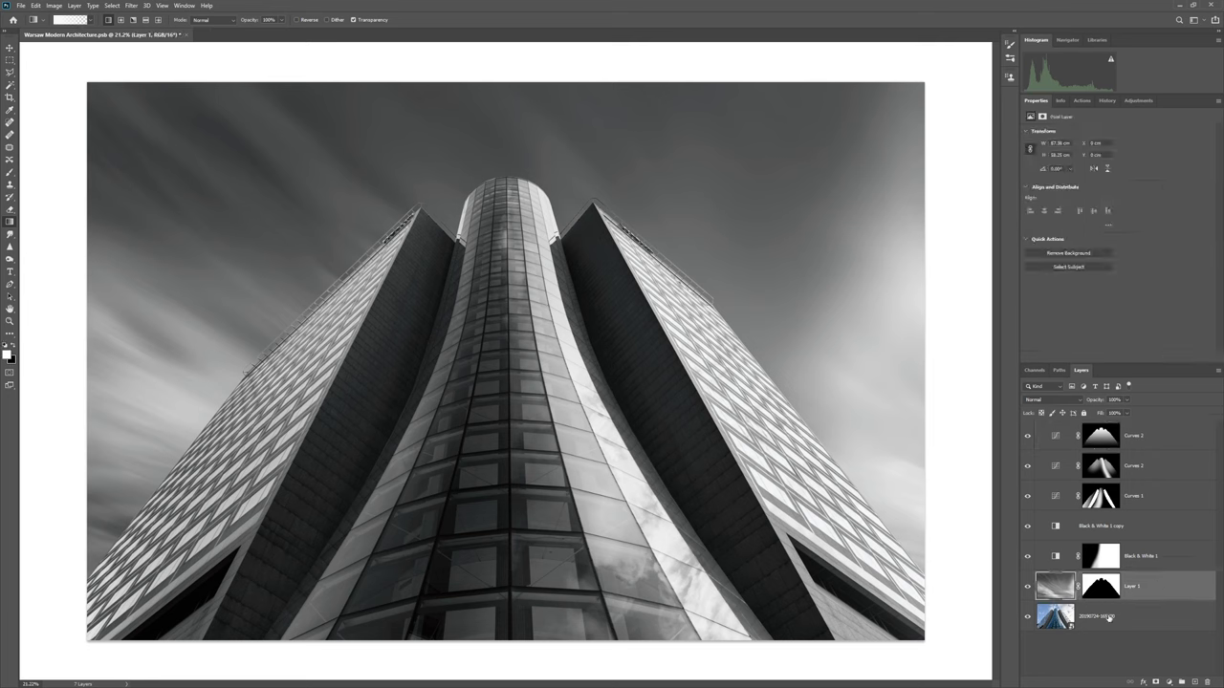
{"action": "left_click", "coordinate": [1169, 682]}
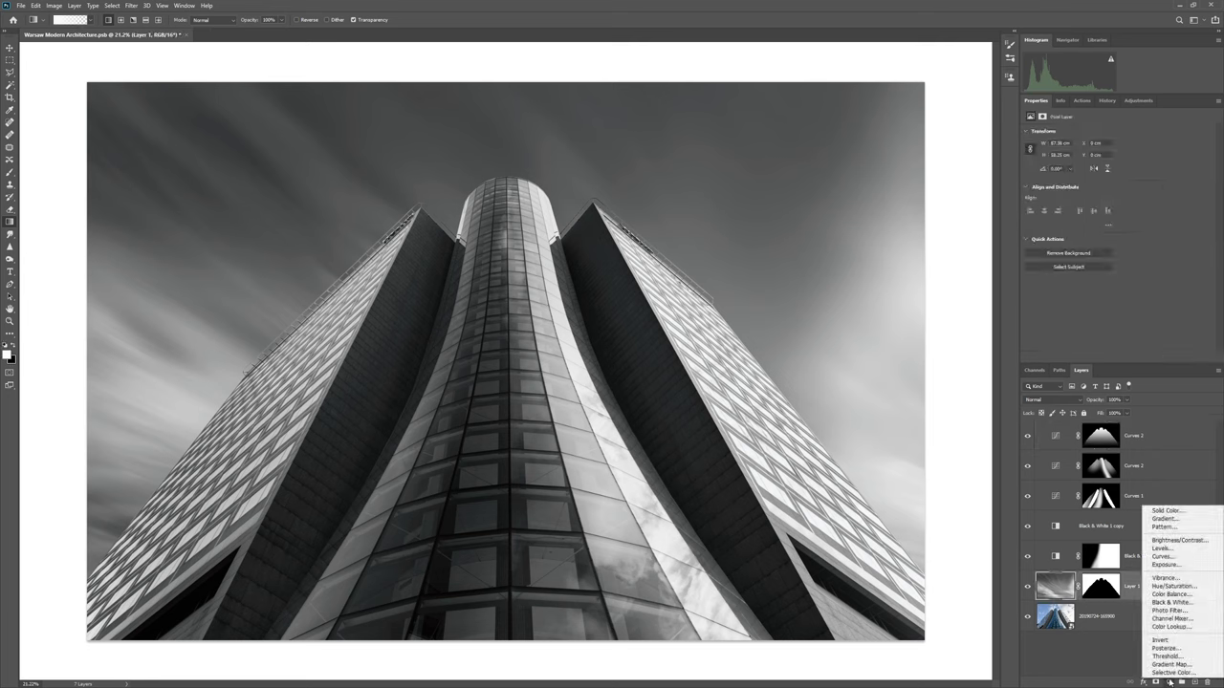
{"action": "left_click", "coordinate": [1178, 560]}
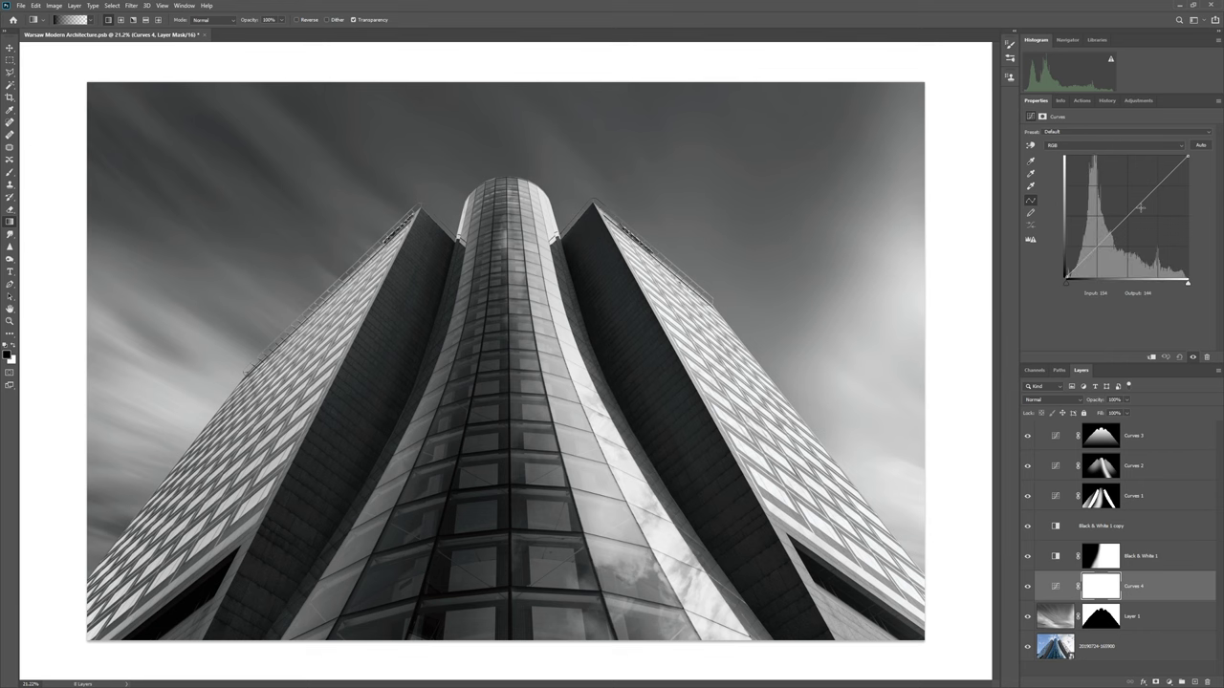
{"action": "left_click_drag", "start_coordinate": [1141, 207], "coordinate": [1156, 216]}
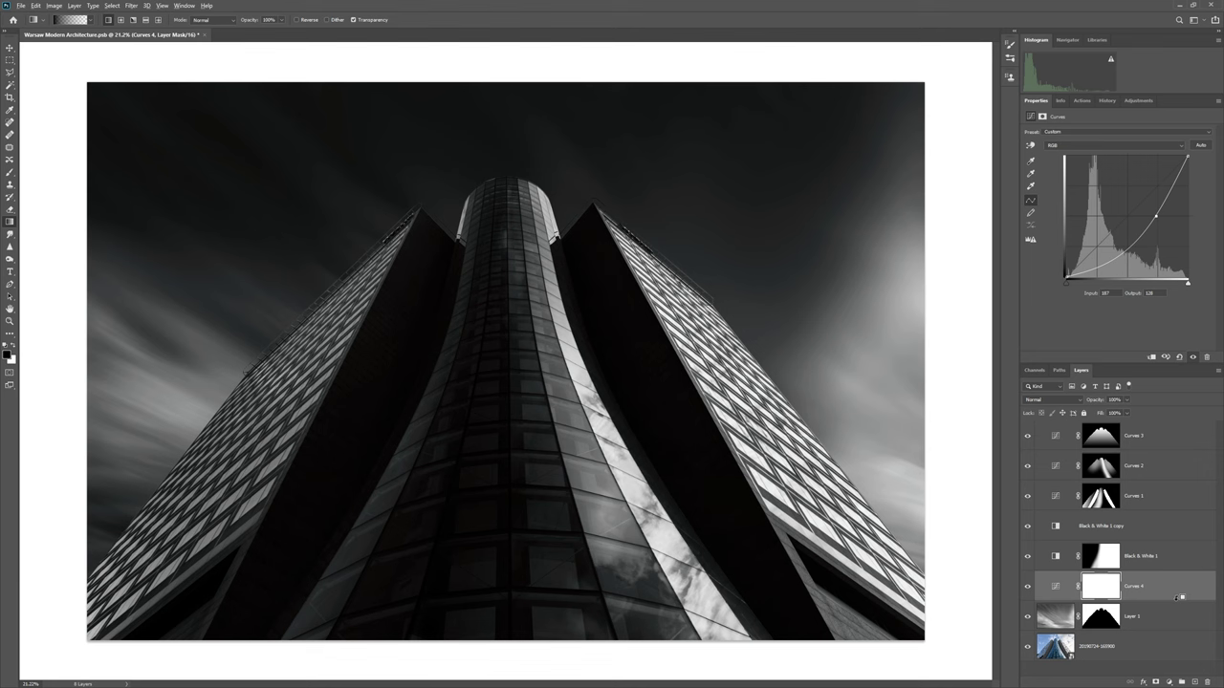
{"action": "left_click", "coordinate": [1180, 599], "text": "alt"}
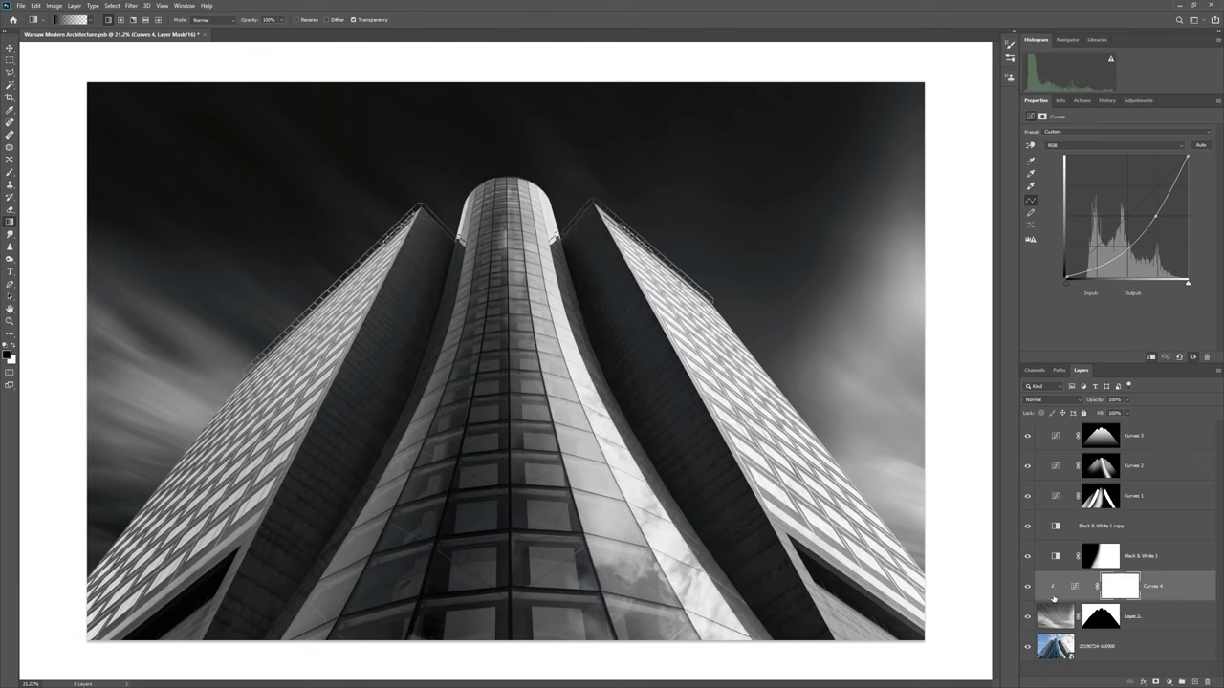
Raise the Curves 4 highlight point, add a low shadow point to deepen the dark sky tones, and compare the sky with and without it.
{"action": "mouse_move", "coordinate": [1155, 217]}
{"action": "left_mouse_down"}
{"action": "mouse_move", "coordinate": [1108, 197]}
{"action": "mouse_move", "coordinate": [1149, 214]}
{"action": "mouse_move", "coordinate": [1158, 199]}
{"action": "left_mouse_up"}
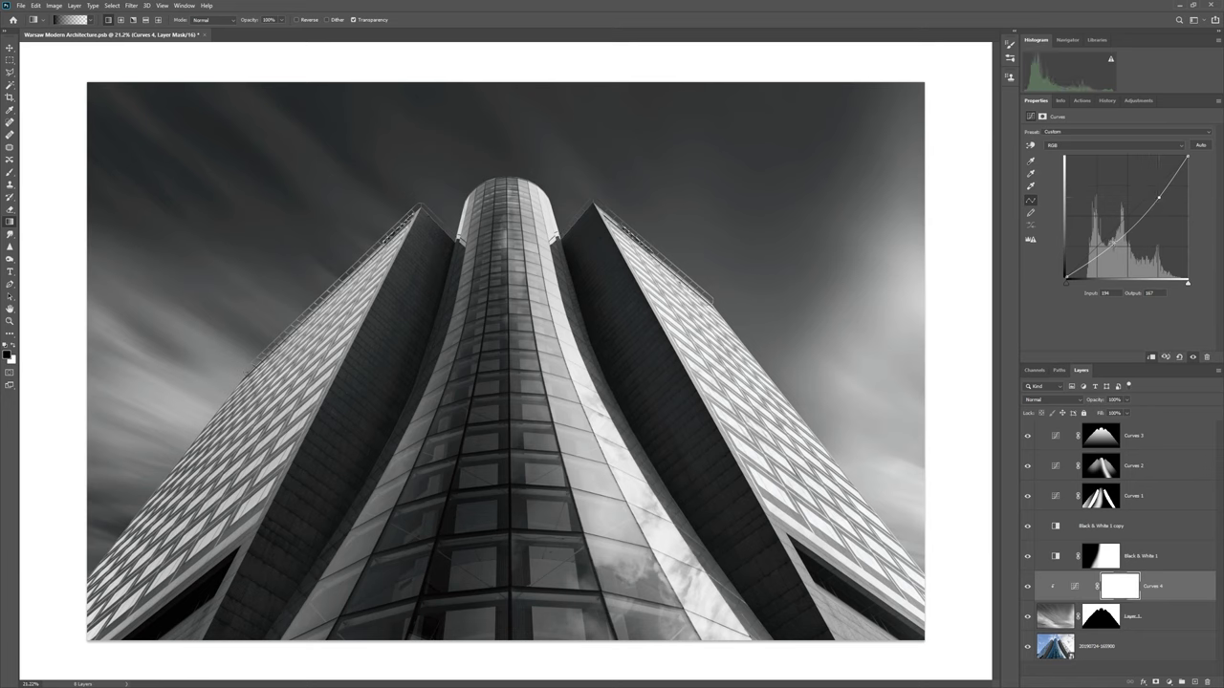
{"action": "left_click", "coordinate": [1106, 251]}
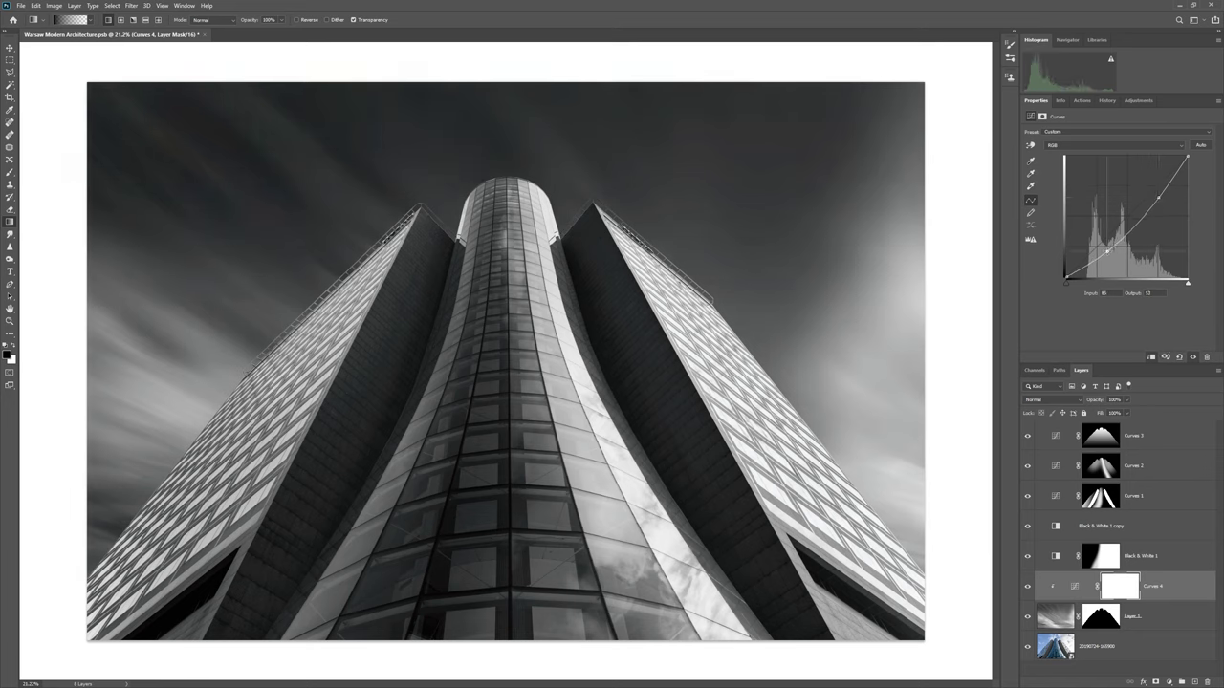
{"action": "left_click_drag", "start_coordinate": [1156, 198], "coordinate": [1155, 194]}
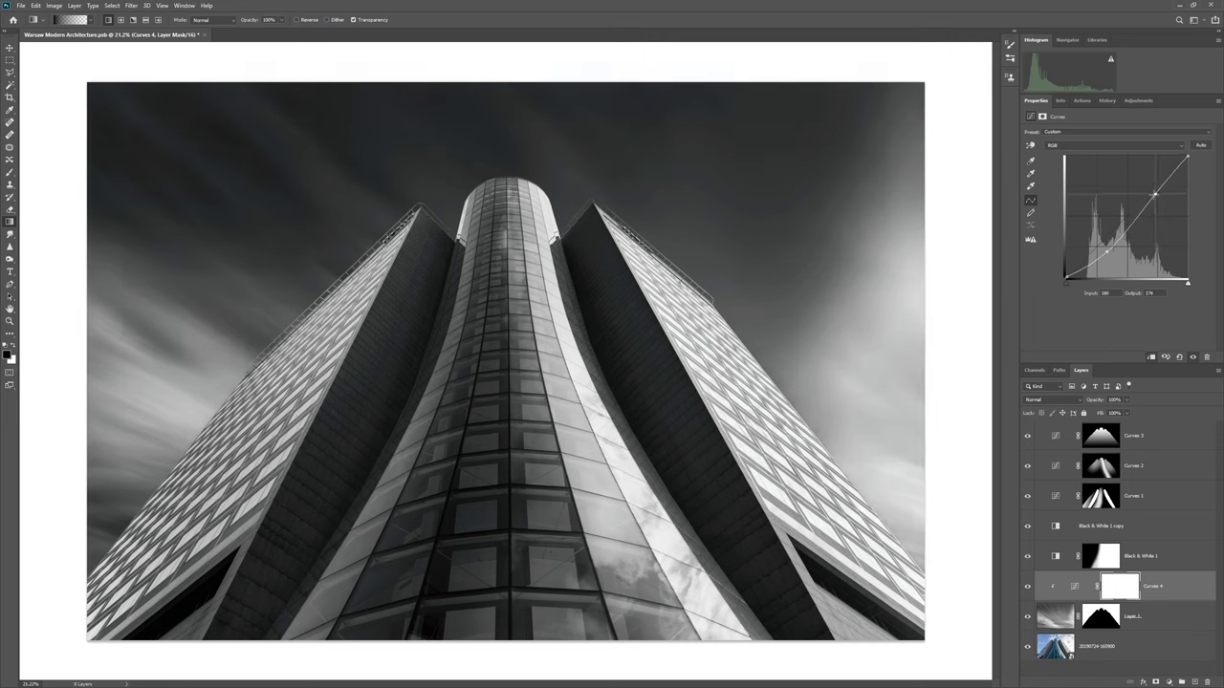
{"action": "left_click", "coordinate": [1028, 587]}
{"action": "left_click", "coordinate": [1027, 587]}
Paint with a large soft black brush on the Curves 4 mask around the upper part of the tower.
{"action": "left_click", "coordinate": [10, 173]}
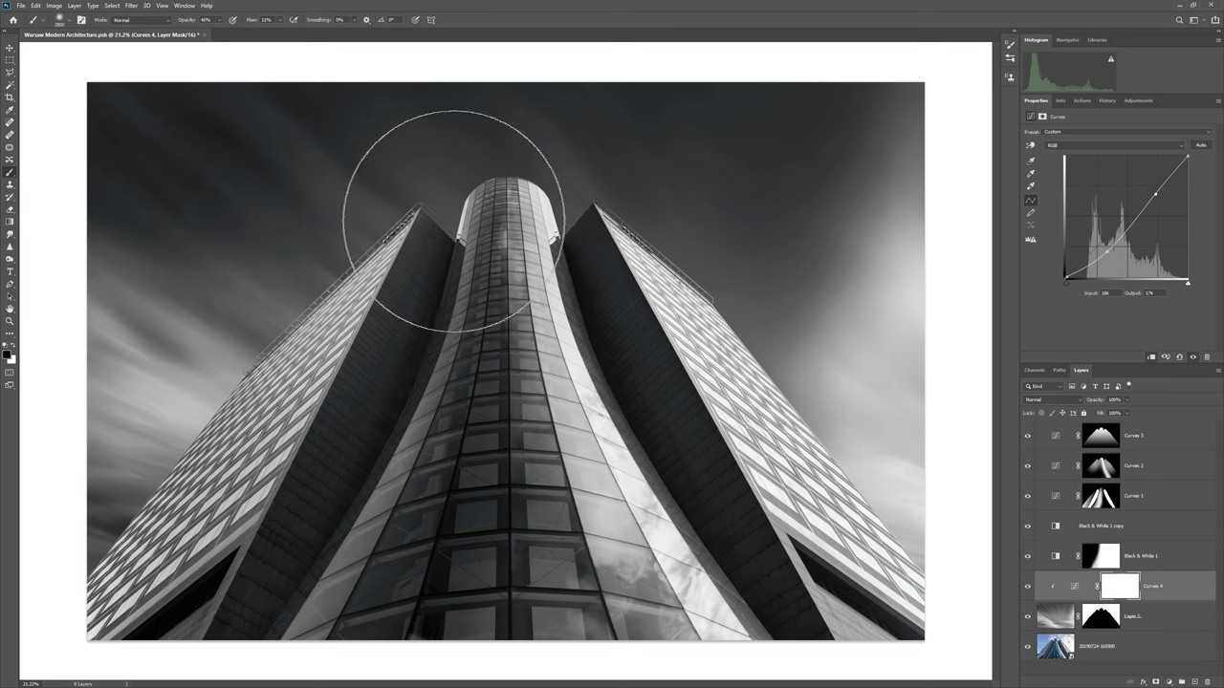
{"action": "mouse_move", "coordinate": [632, 299]}
{"action": "left_mouse_down"}
{"action": "mouse_move", "coordinate": [508, 335]}
{"action": "mouse_move", "coordinate": [530, 375]}
{"action": "mouse_move", "coordinate": [720, 351]}
{"action": "mouse_move", "coordinate": [904, 598]}
{"action": "mouse_move", "coordinate": [622, 325]}
{"action": "mouse_move", "coordinate": [480, 293]}
{"action": "mouse_move", "coordinate": [405, 317]}
{"action": "left_mouse_up"}
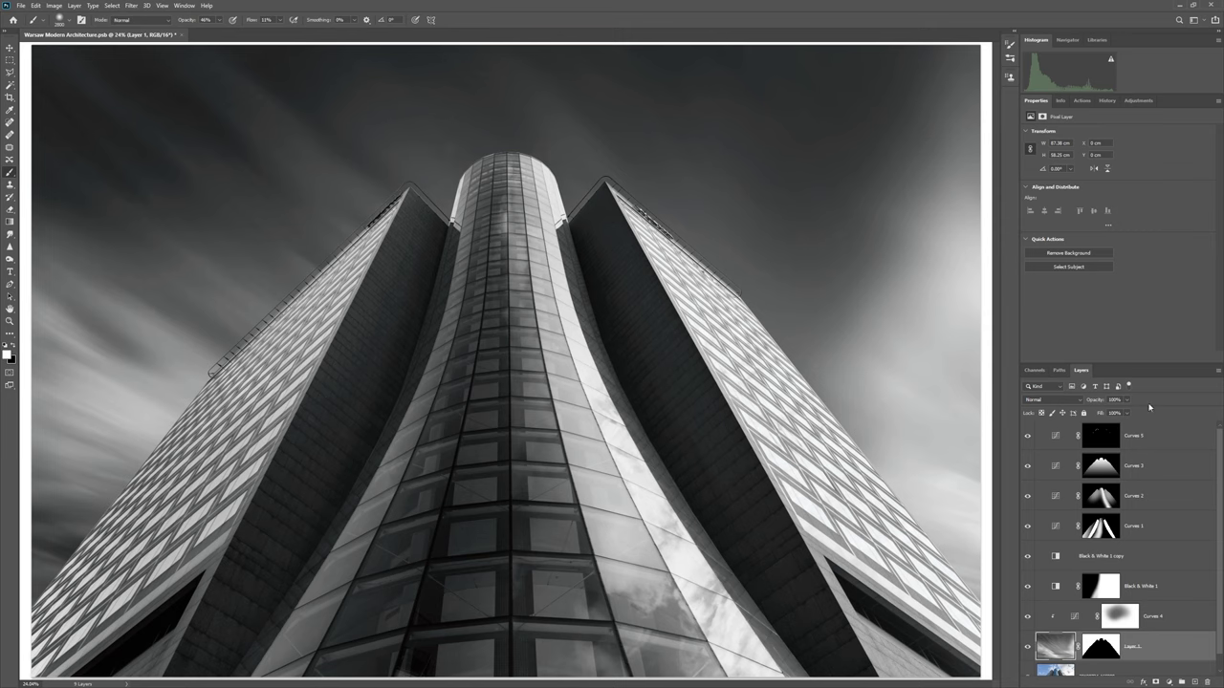
Load the "right side" channel as a selection and add the "left side" channel to it.
{"action": "left_click", "coordinate": [1035, 370]}
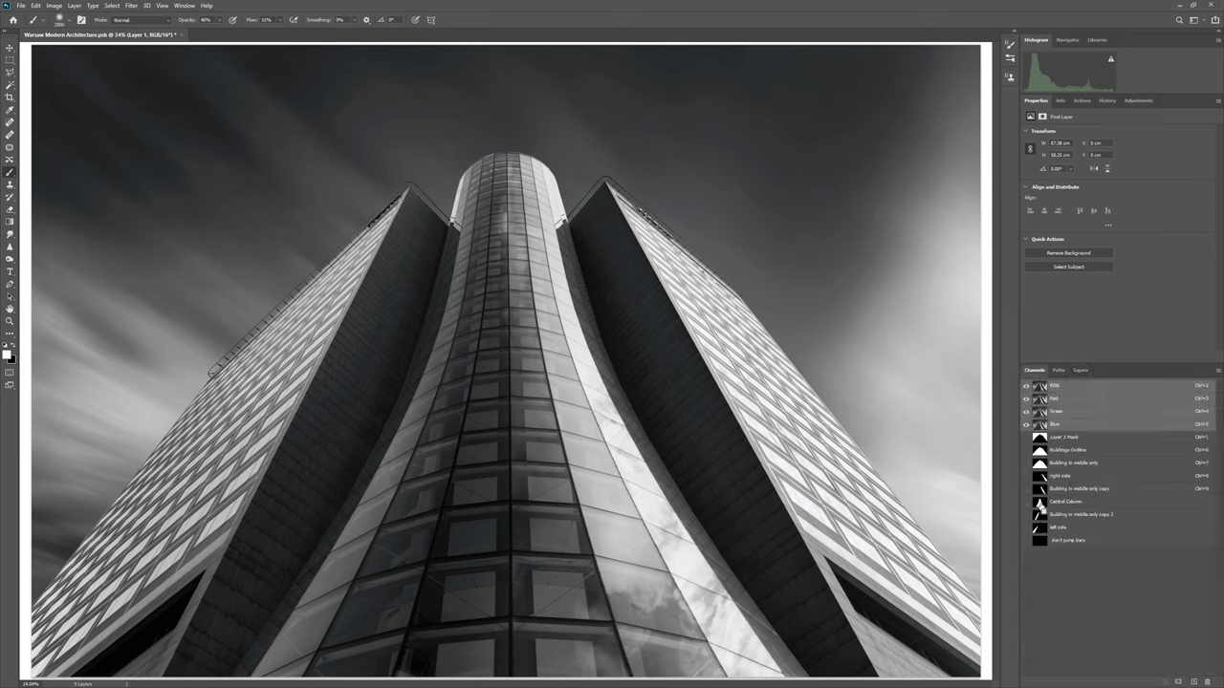
{"action": "left_click", "coordinate": [1041, 491], "text": "ctrl"}
{"action": "left_click", "coordinate": [1040, 476], "text": "ctrl"}
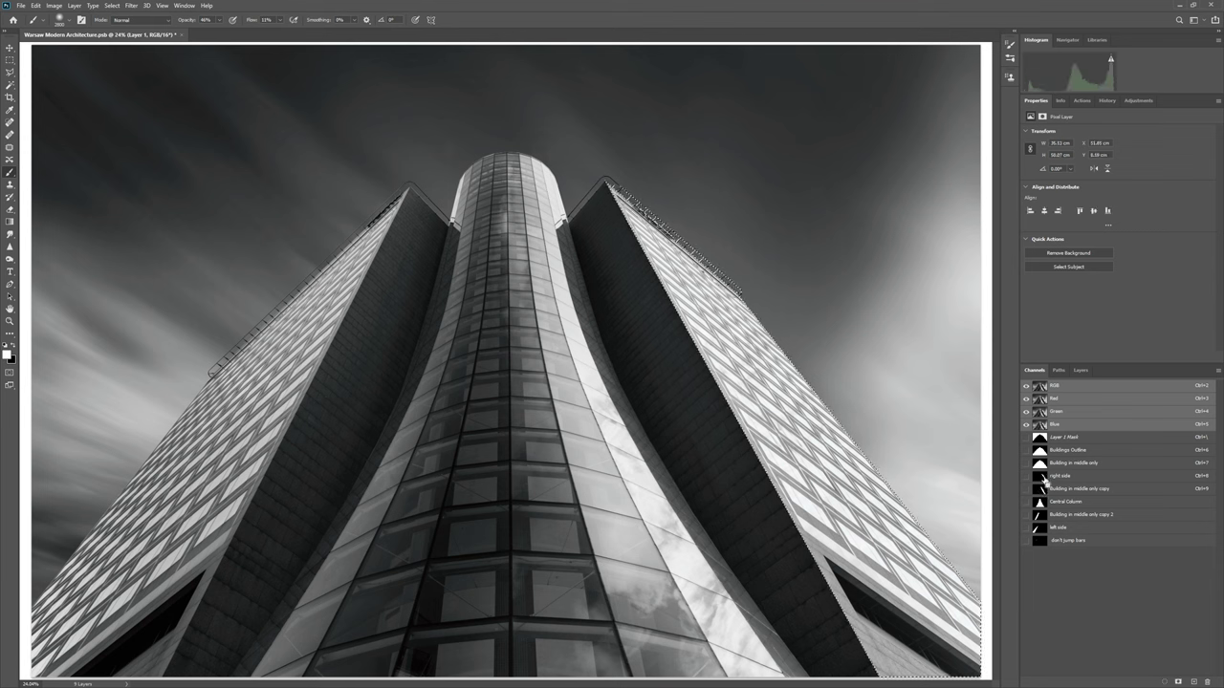
{"action": "left_click", "coordinate": [1039, 527], "text": "ctrl+shift"}
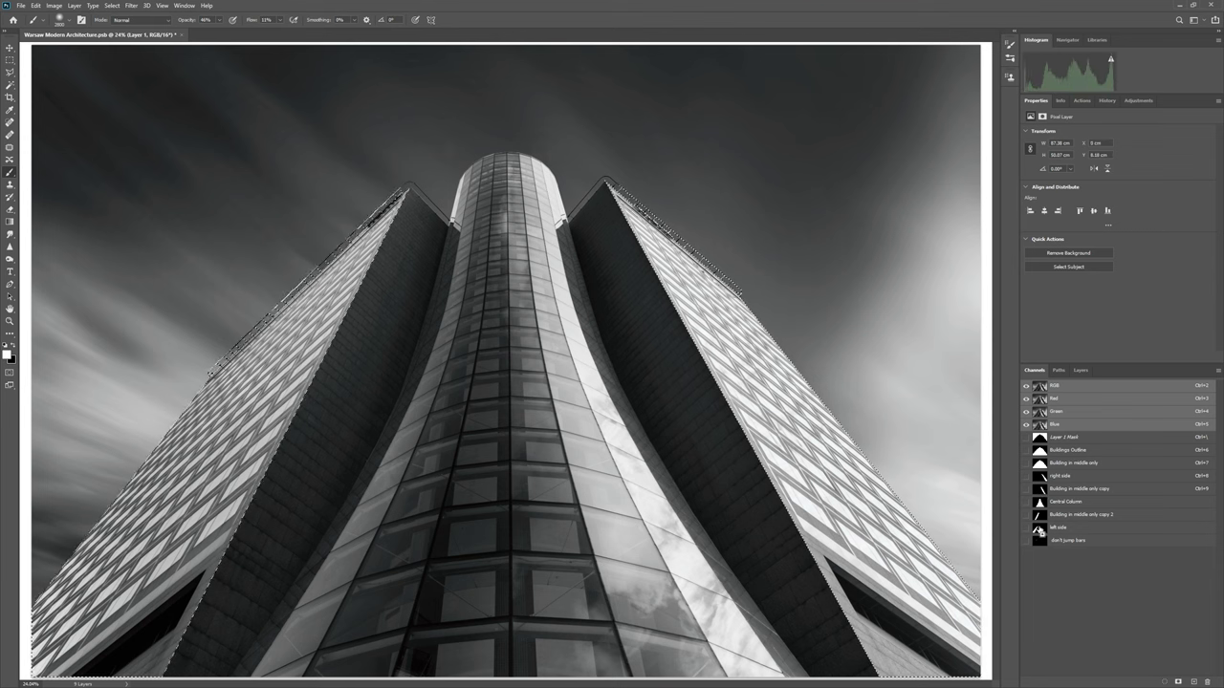
{"action": "left_click", "coordinate": [1080, 370]}
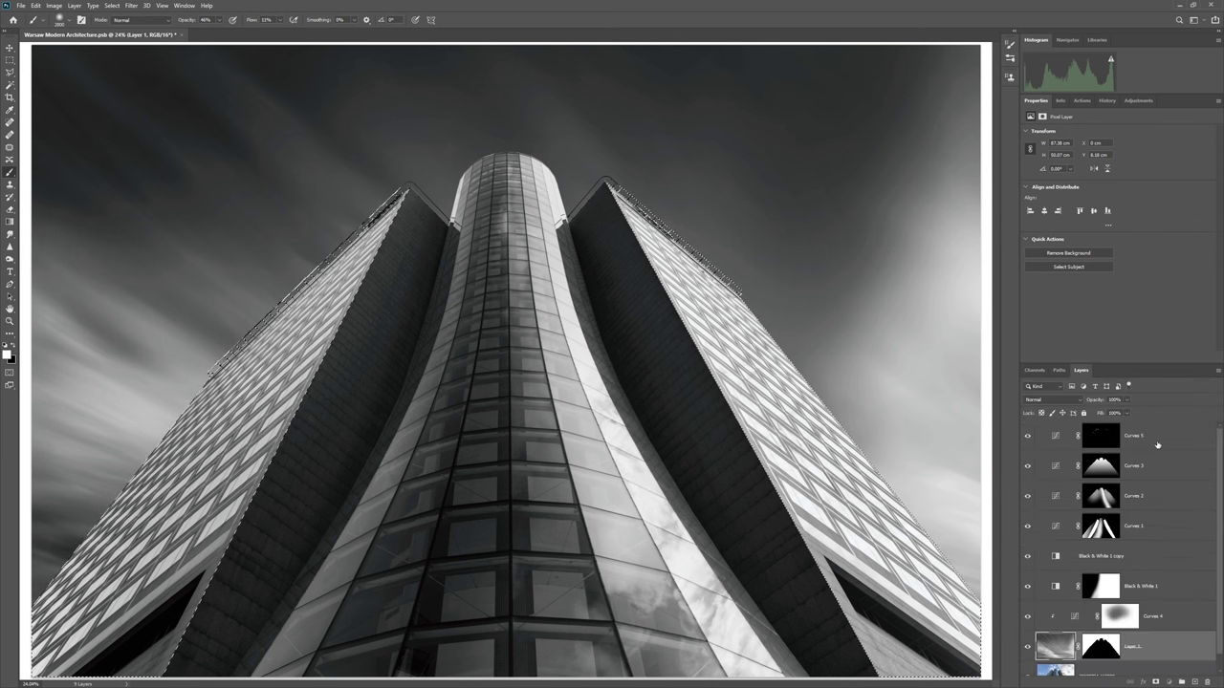
Add a Curves layer above Curves 5, masked to both side facades, with darkened midtones and a lifted highlight point for contrast.
{"action": "left_click", "coordinate": [1099, 436]}
{"action": "key", "text": "x"}
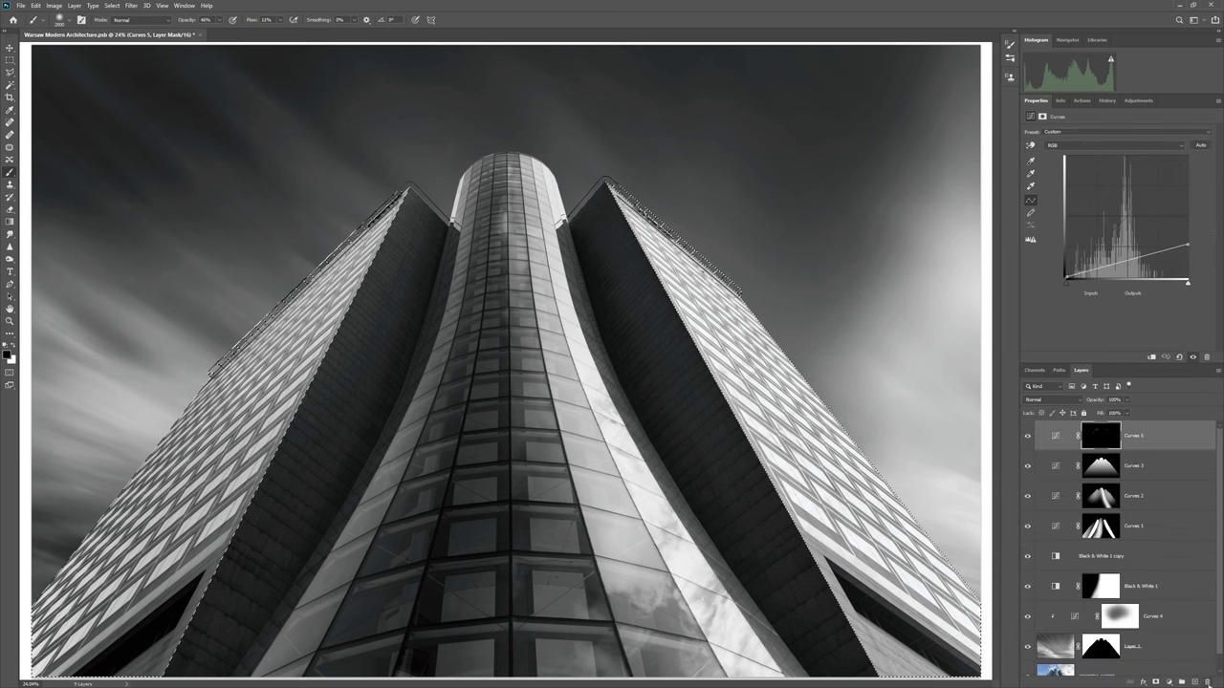
{"action": "left_click", "coordinate": [1169, 682]}
{"action": "left_click", "coordinate": [1163, 559]}
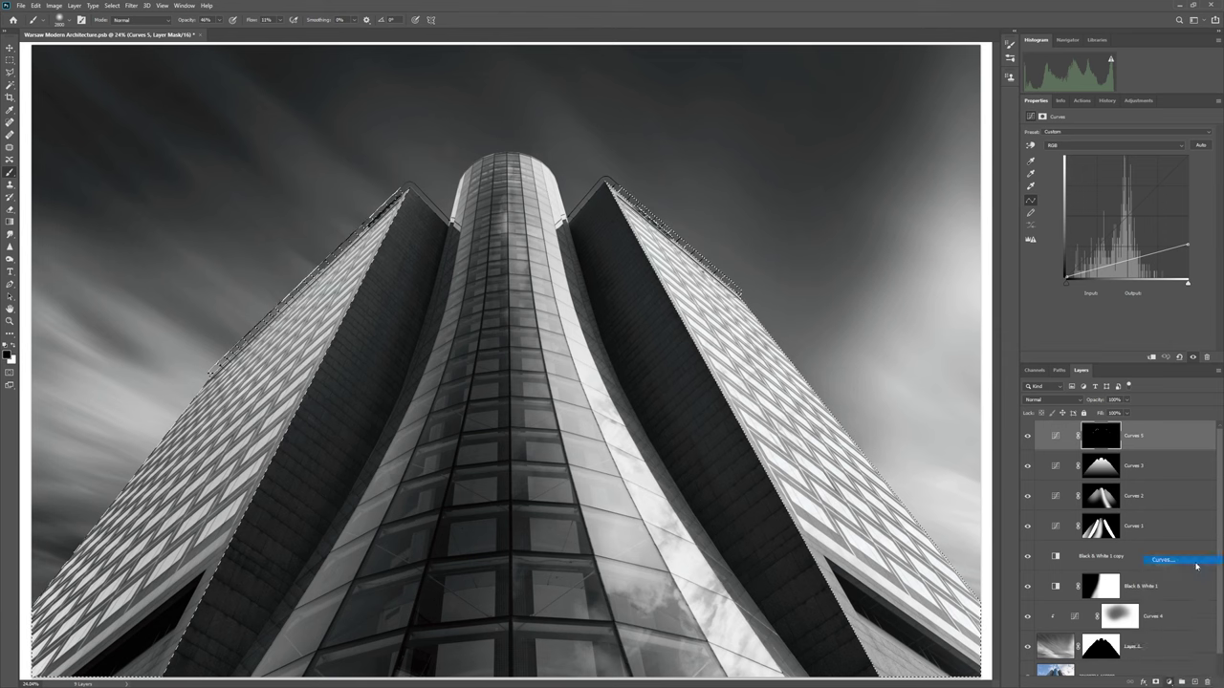
{"action": "left_click_drag", "start_coordinate": [1147, 198], "coordinate": [1168, 179]}
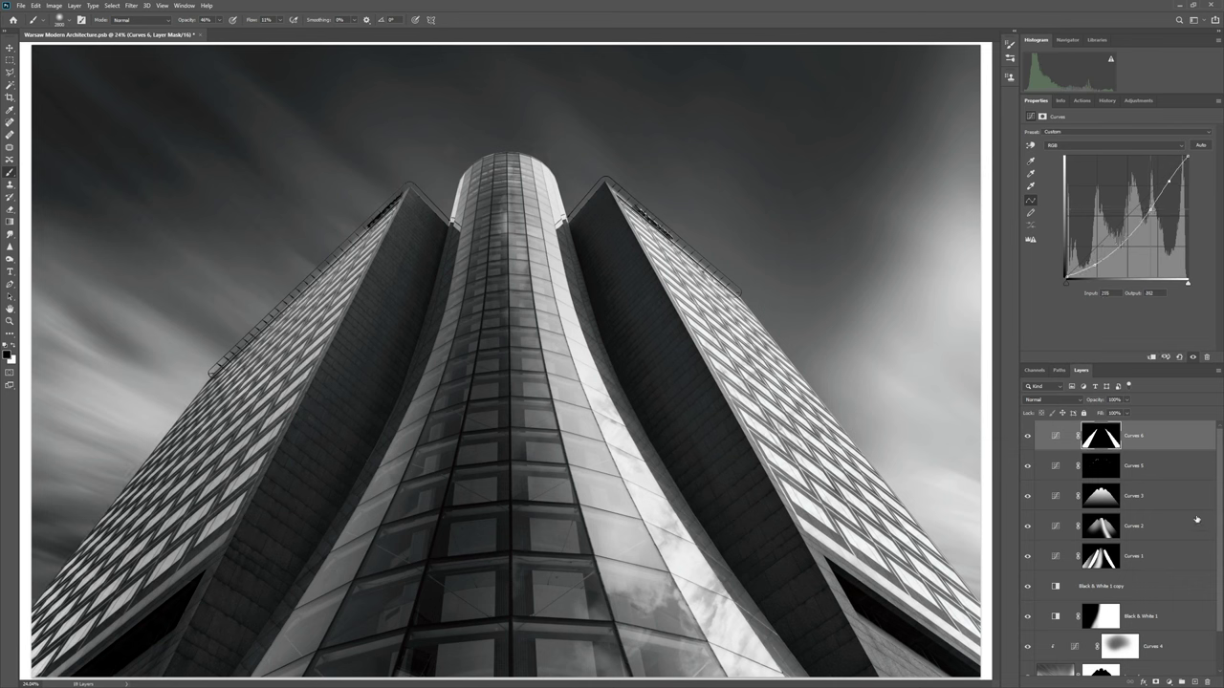
Add an unclipped Curves layer above Curves 6, lower its white point to output 169, and invert its mask to black.
{"action": "left_click", "coordinate": [1167, 681]}
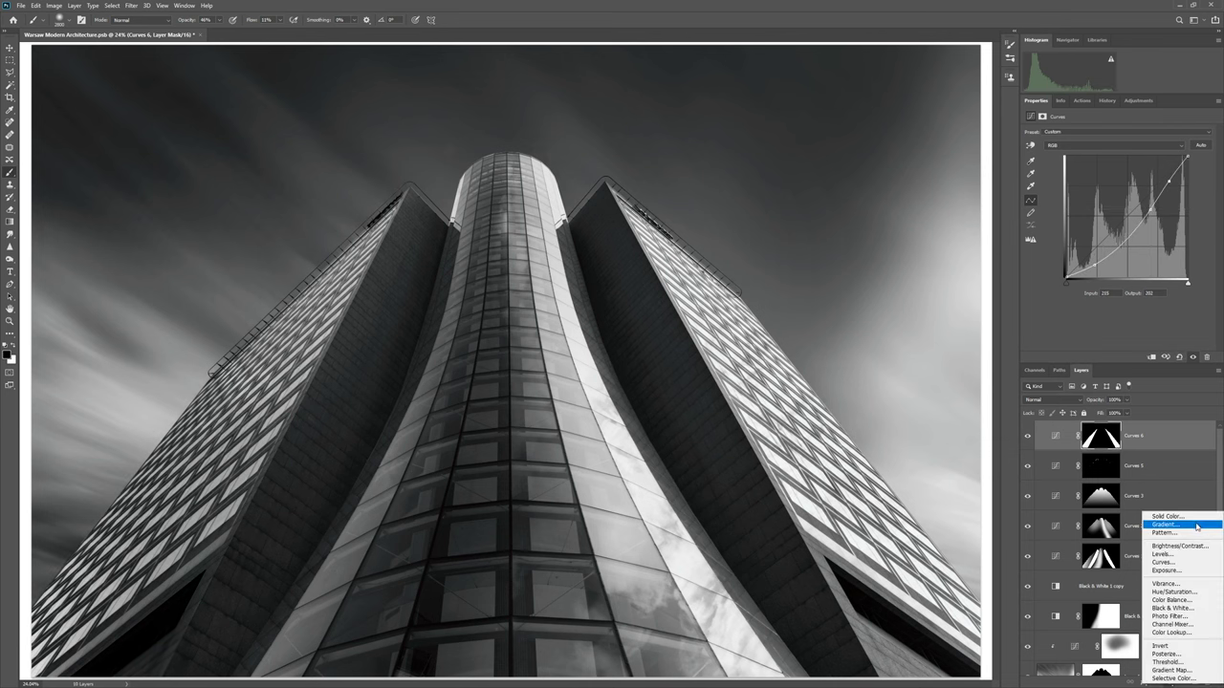
{"action": "left_click", "coordinate": [1203, 566]}
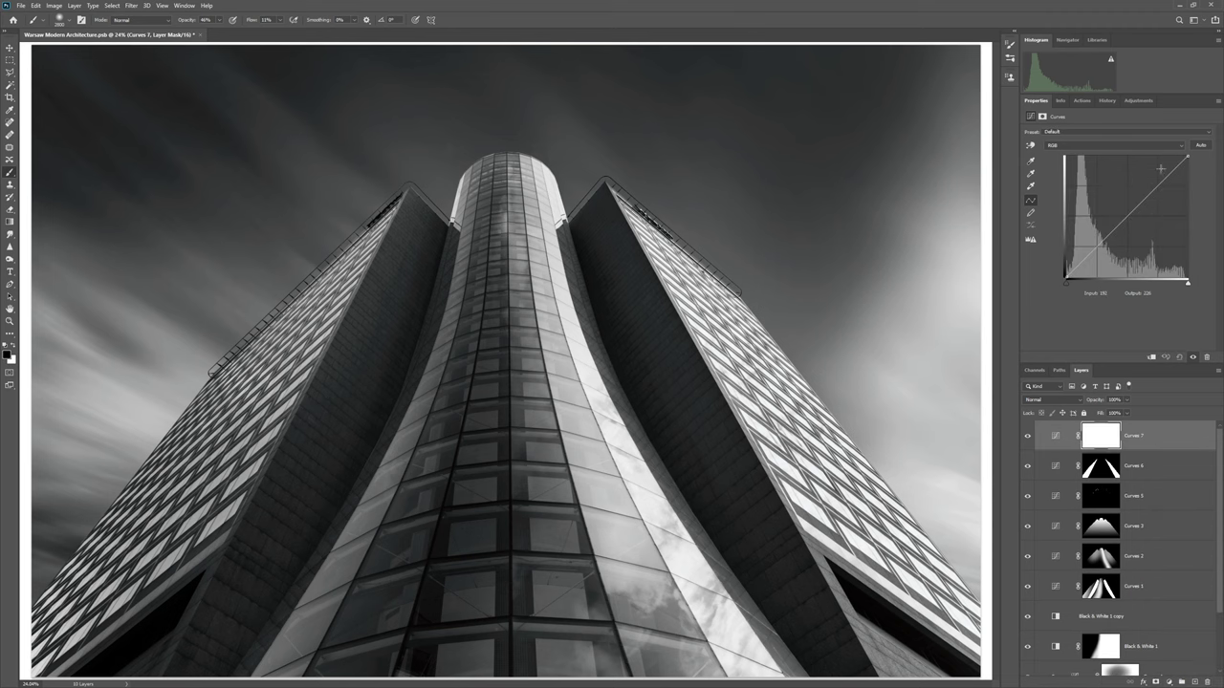
{"action": "left_click_drag", "start_coordinate": [1188, 157], "coordinate": [1219, 198]}
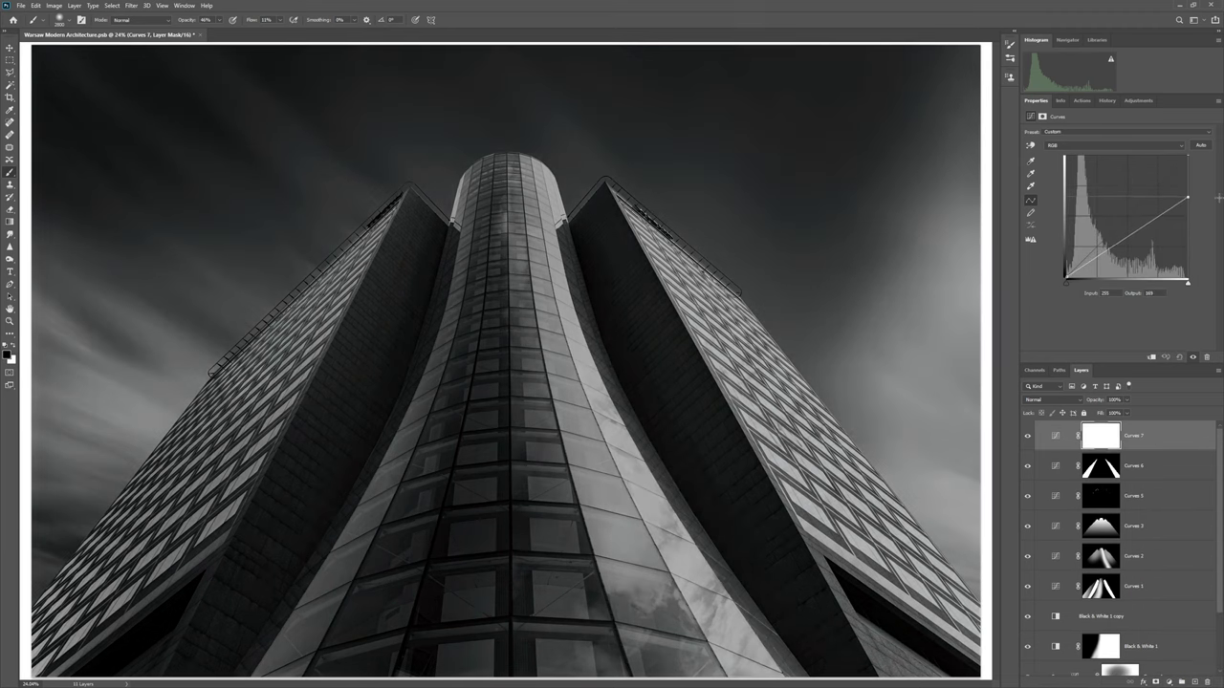
{"action": "key", "text": "ctrl+minus"}
{"action": "key", "text": "ctrl+minus"}
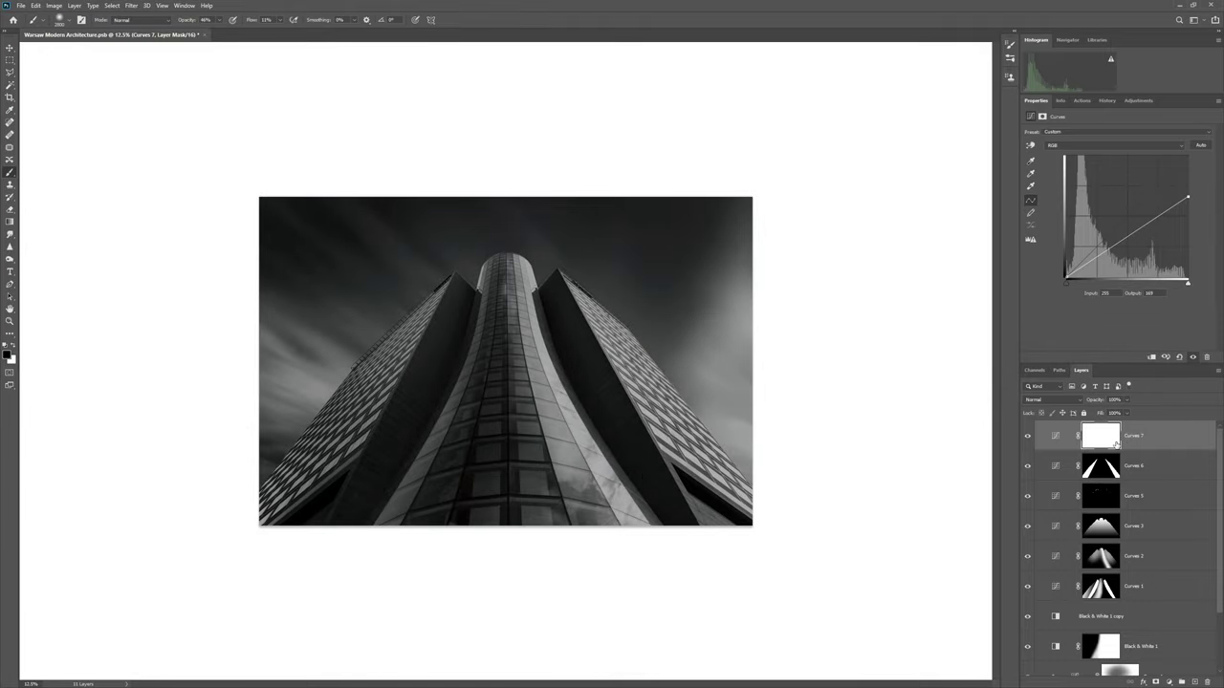
{"action": "key", "text": "ctrl+i"}
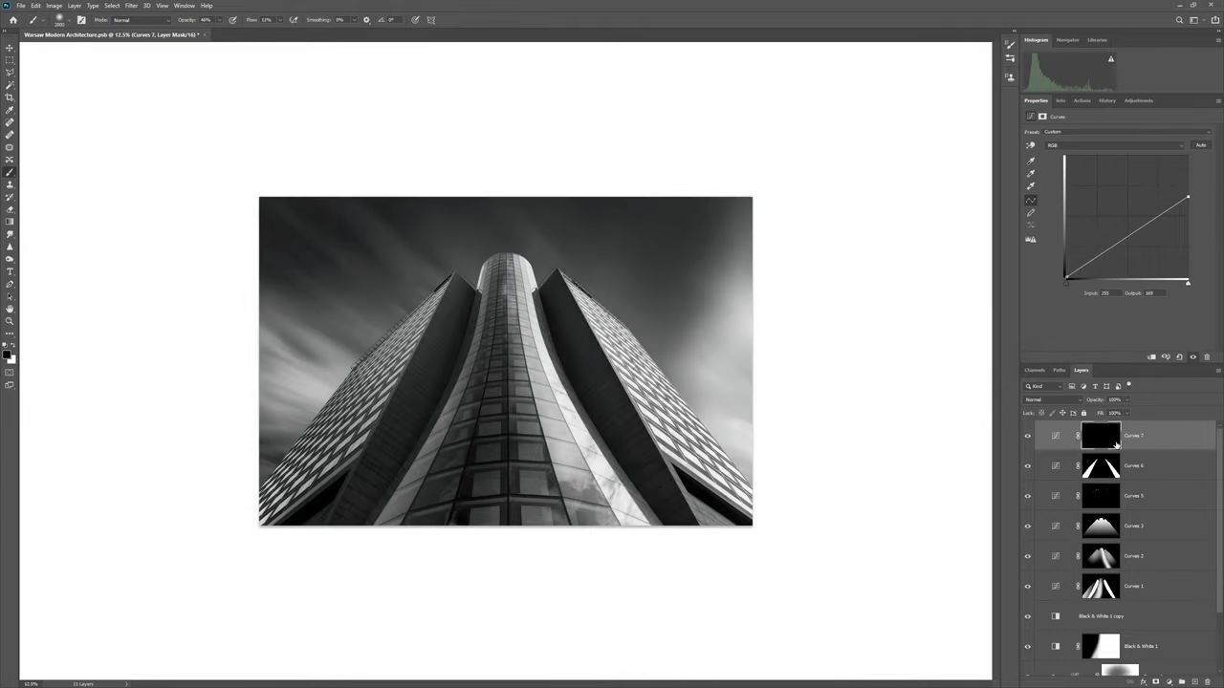
Load the "right side" channel as a selection for painting white on the Curves 7 mask over the right facade.
{"action": "key", "text": "x"}
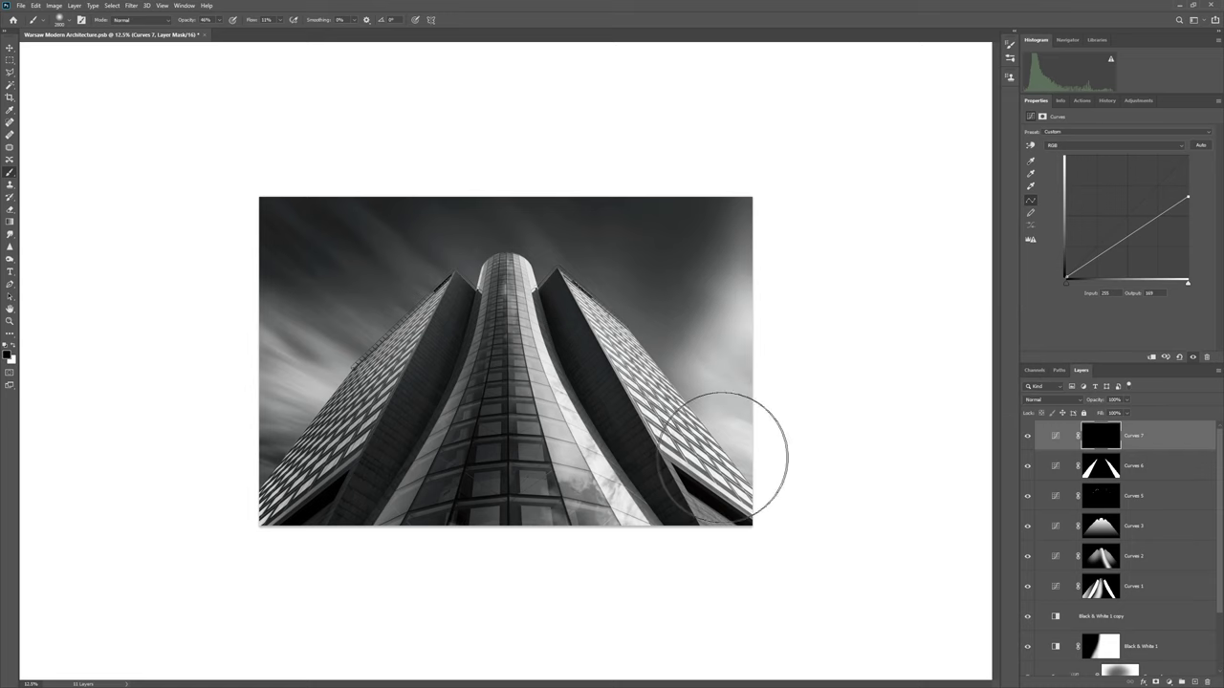
{"action": "left_click", "coordinate": [1034, 370]}
{"action": "left_click", "coordinate": [1041, 488], "text": "ctrl"}
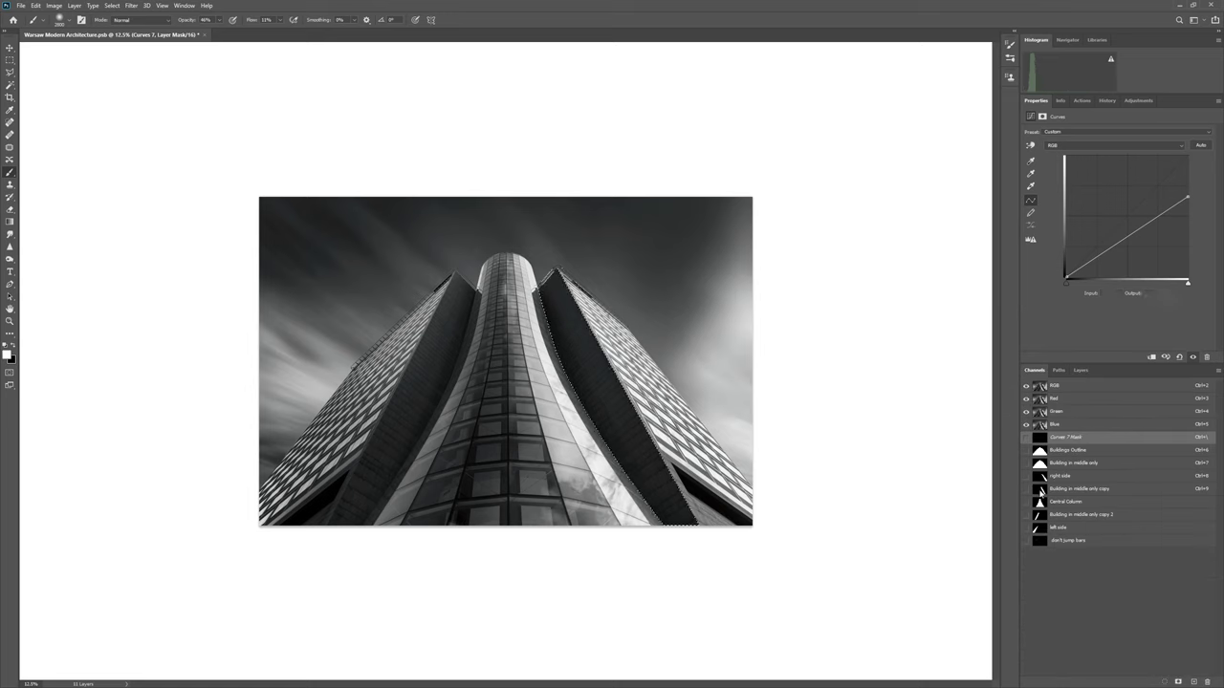
{"action": "left_click", "coordinate": [1040, 476], "text": "ctrl"}
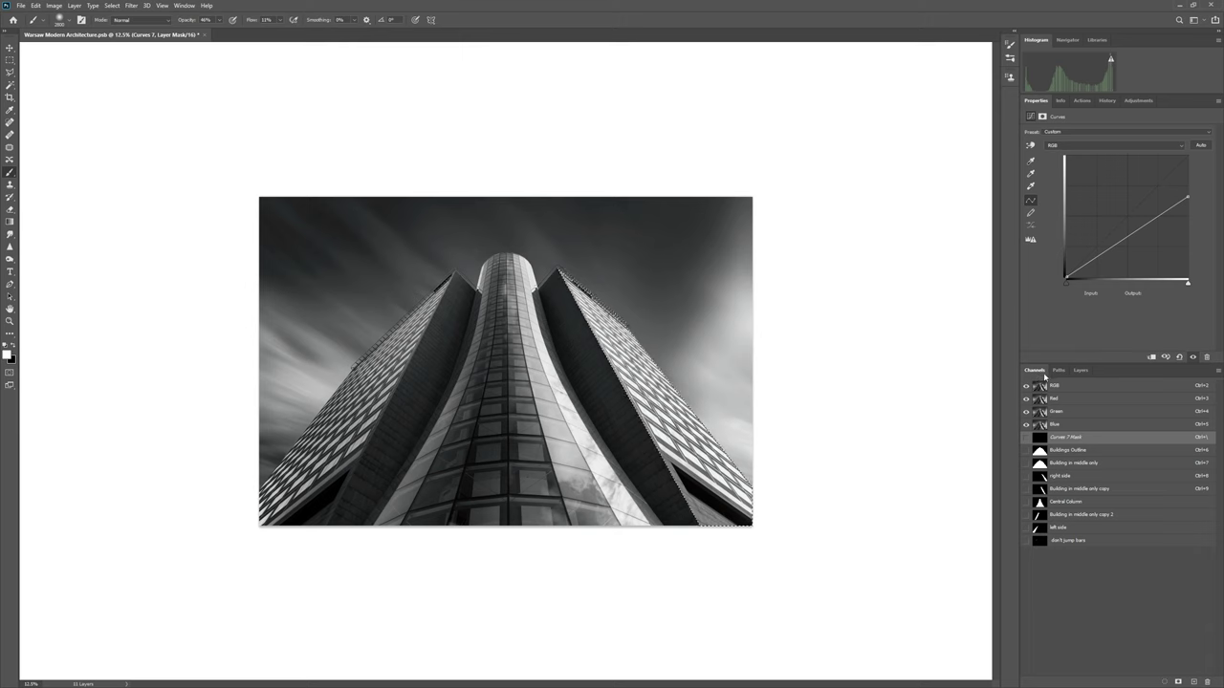
{"action": "left_click", "coordinate": [1080, 370]}
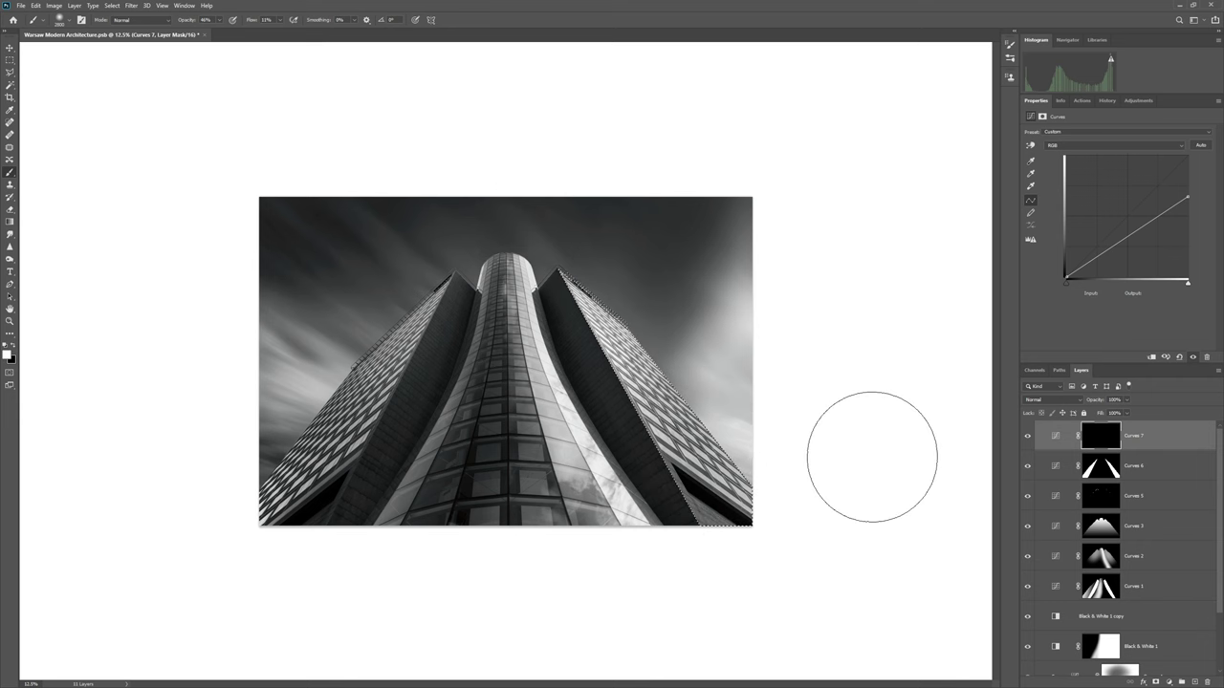
{"action": "key", "text": "ctrl+0"}
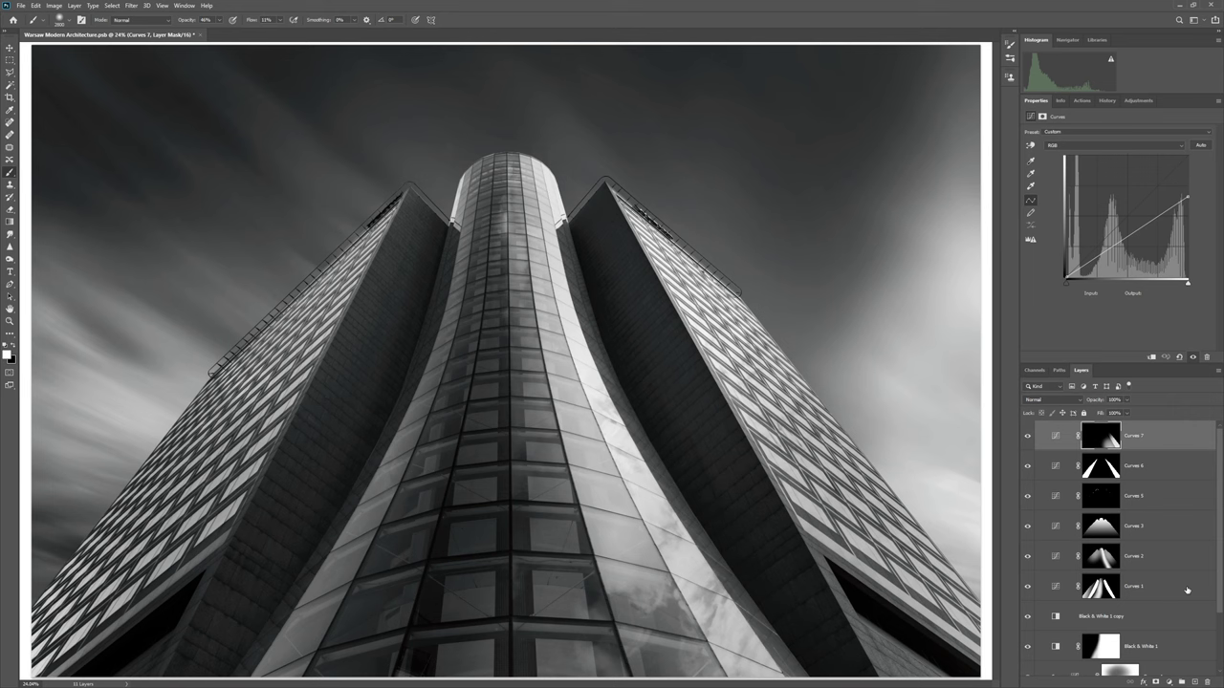
Group the layers from Curves 1 through Curves 7 and compare the image with the group hidden and shown.
{"action": "left_click", "coordinate": [1186, 589], "text": "shift"}
{"action": "key", "text": "ctrl+g"}
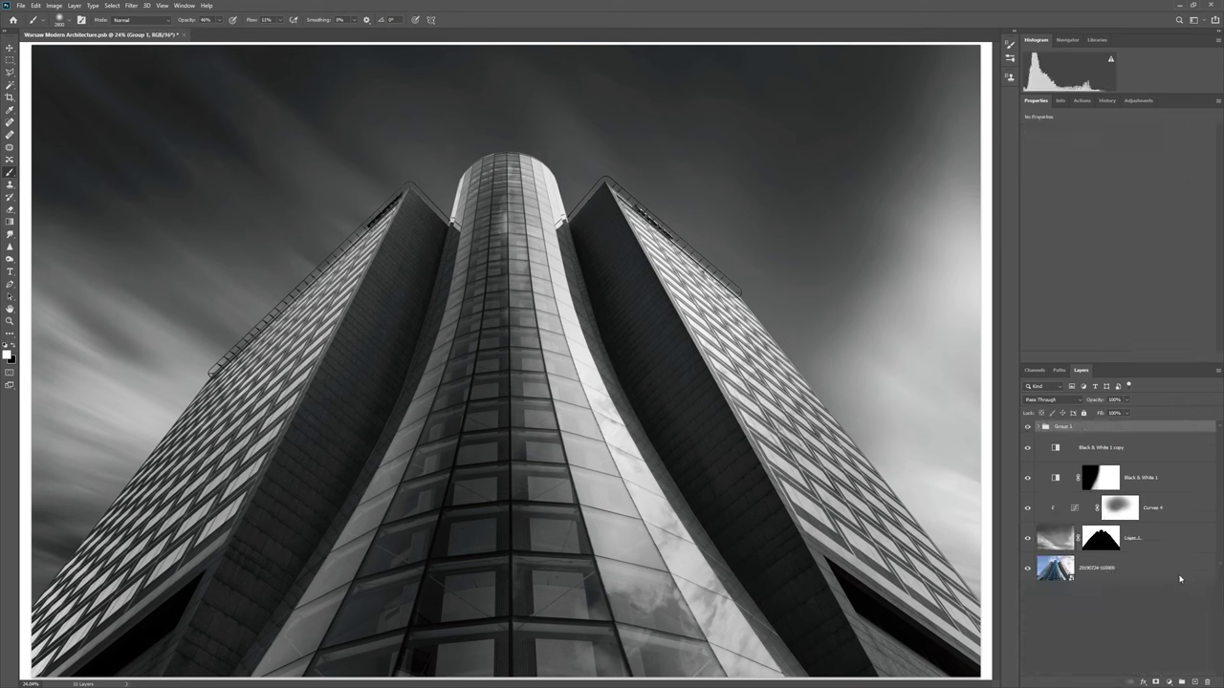
{"action": "left_click", "coordinate": [1027, 428]}
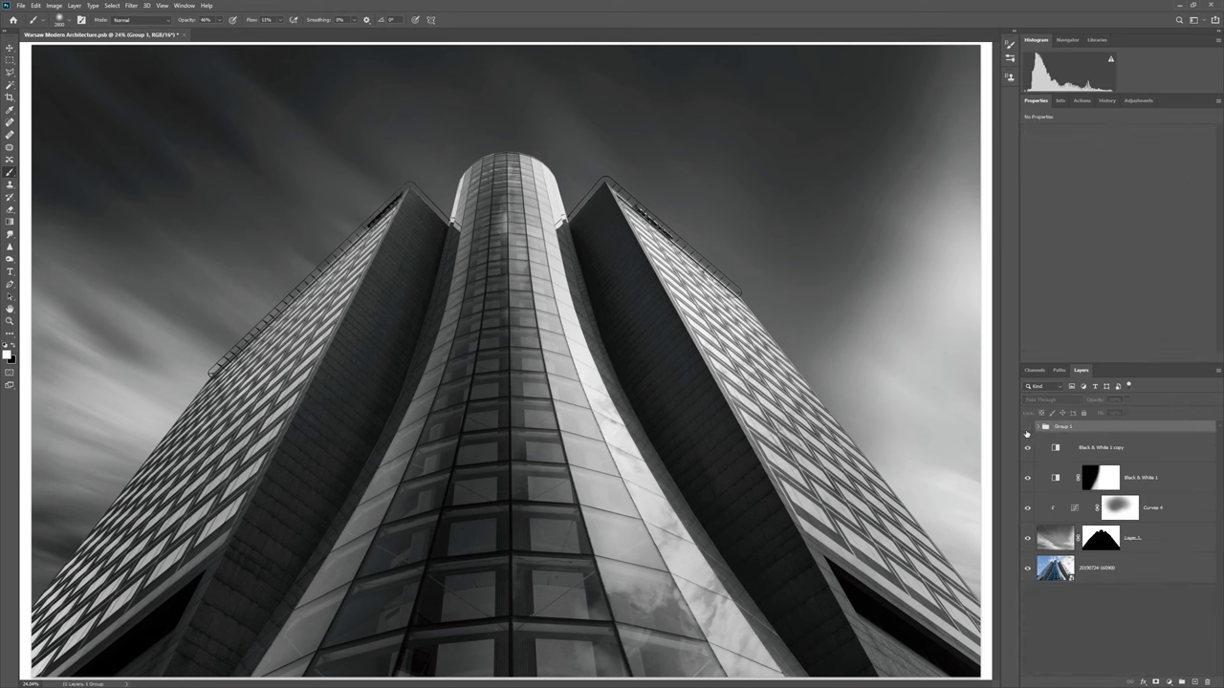
{"action": "left_click", "coordinate": [1027, 431]}
{"action": "left_click", "coordinate": [1027, 430]}
{"action": "left_click", "coordinate": [1027, 431]}
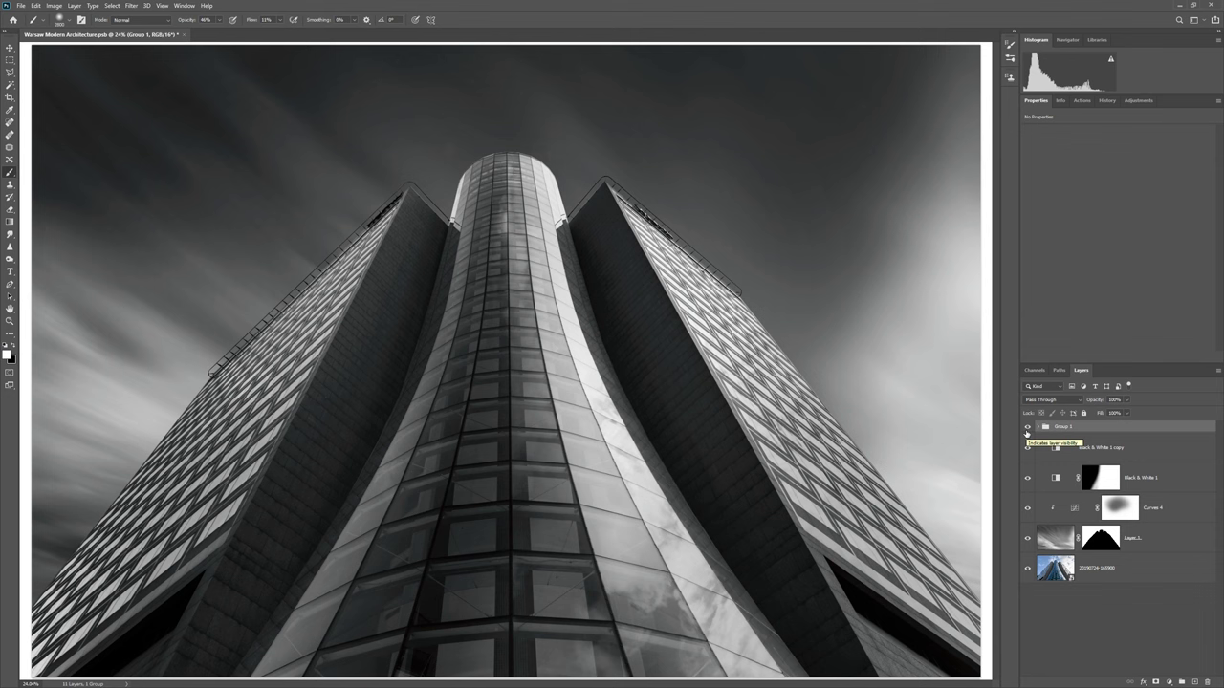
{"action": "left_click", "coordinate": [1026, 431]}
{"action": "left_click", "coordinate": [1027, 430]}
Add a Curves layer above Group 1 with slightly darkened shadows and compare the image with the layer hidden and shown.
{"action": "left_click", "coordinate": [1169, 681]}
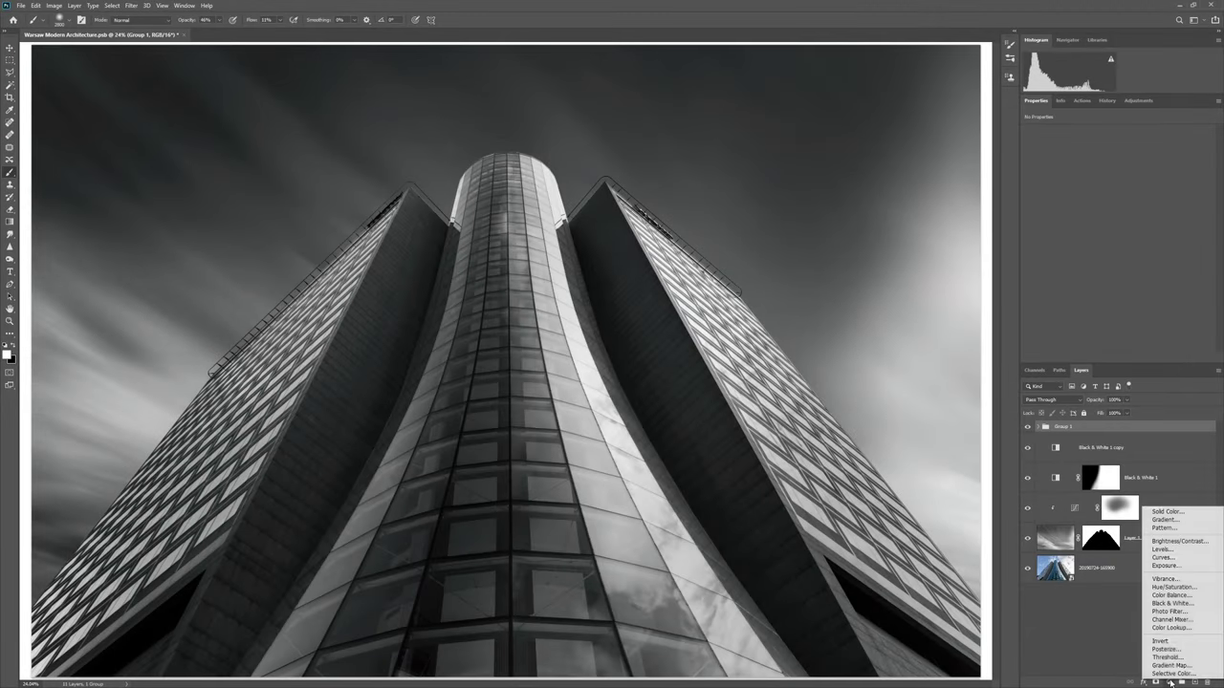
{"action": "left_click", "coordinate": [1195, 557]}
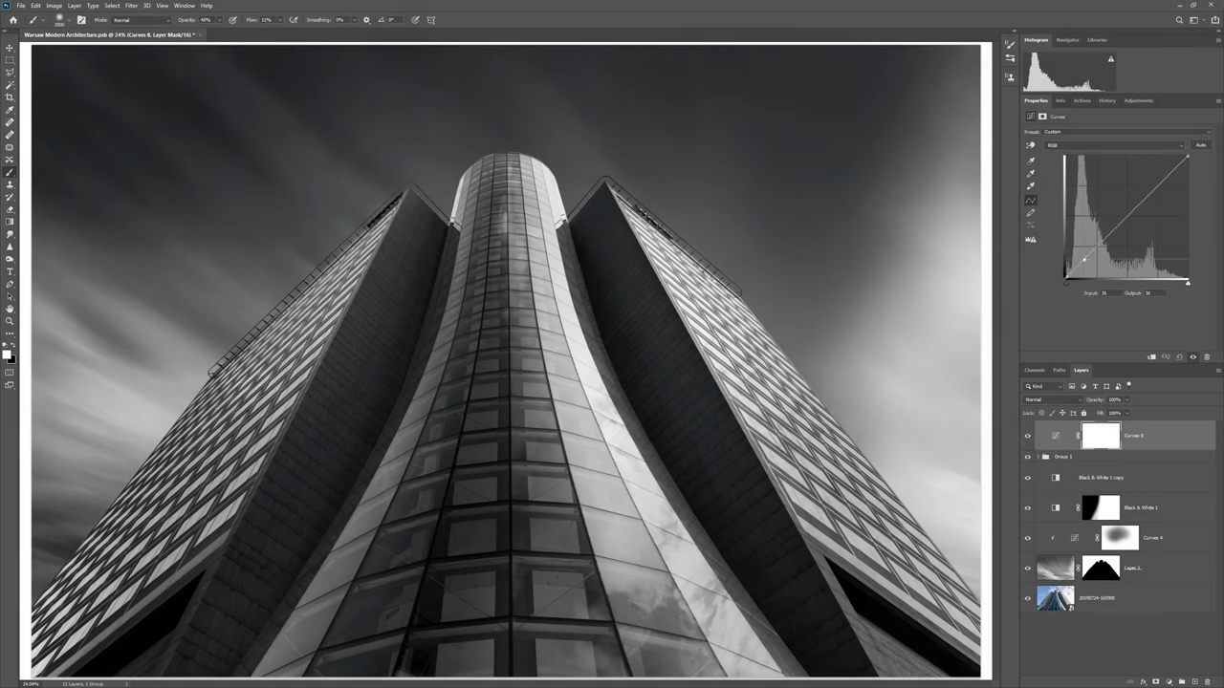
{"action": "left_click_drag", "start_coordinate": [1082, 261], "coordinate": [1094, 267]}
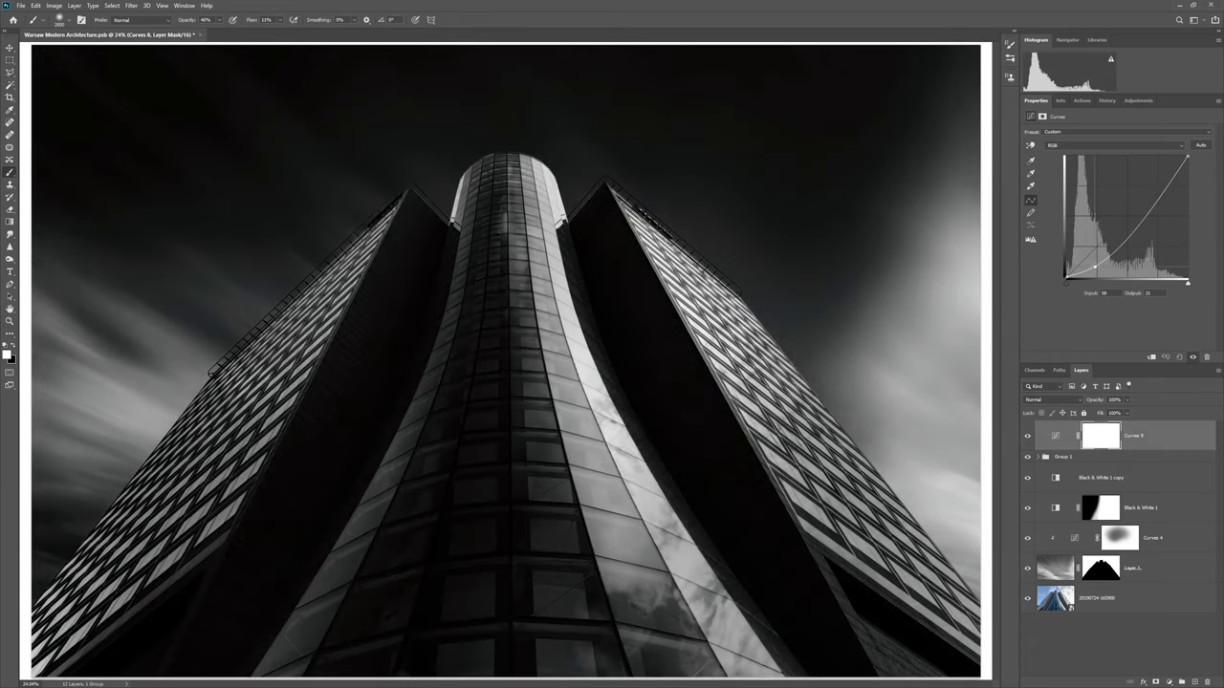
{"action": "left_click_drag", "start_coordinate": [1165, 181], "coordinate": [1165, 175]}
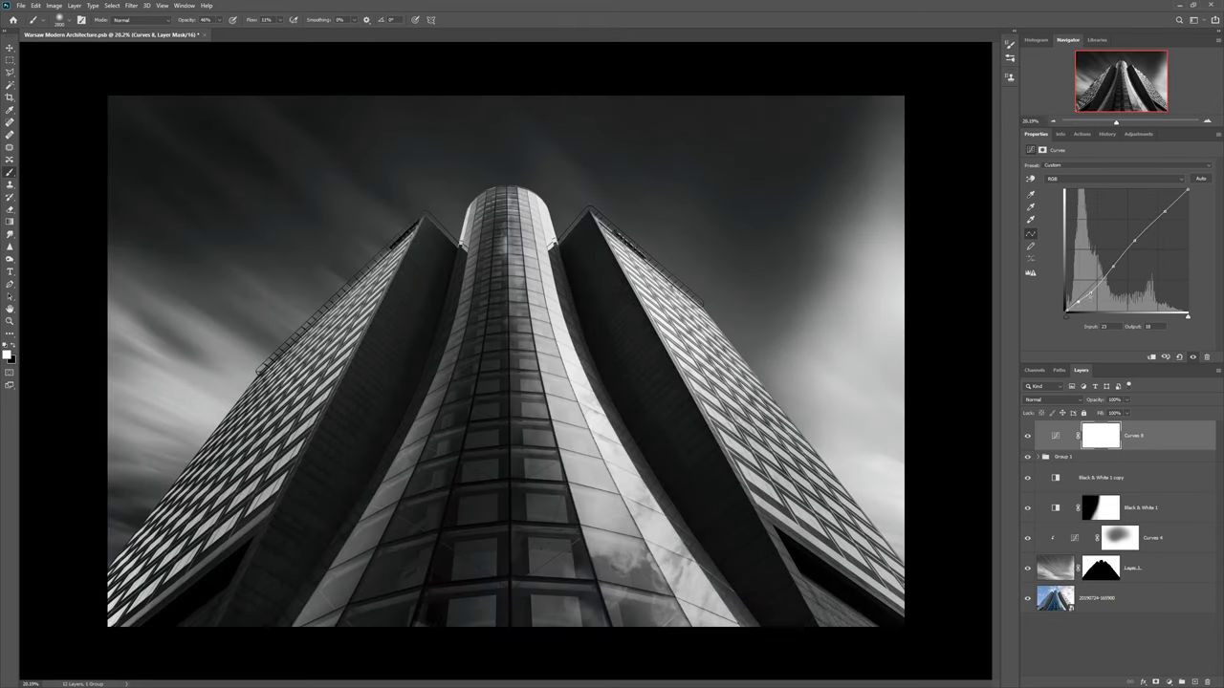
{"action": "left_click", "coordinate": [1092, 290]}
{"action": "left_click", "coordinate": [1028, 437]}
{"action": "left_click", "coordinate": [1028, 437]}
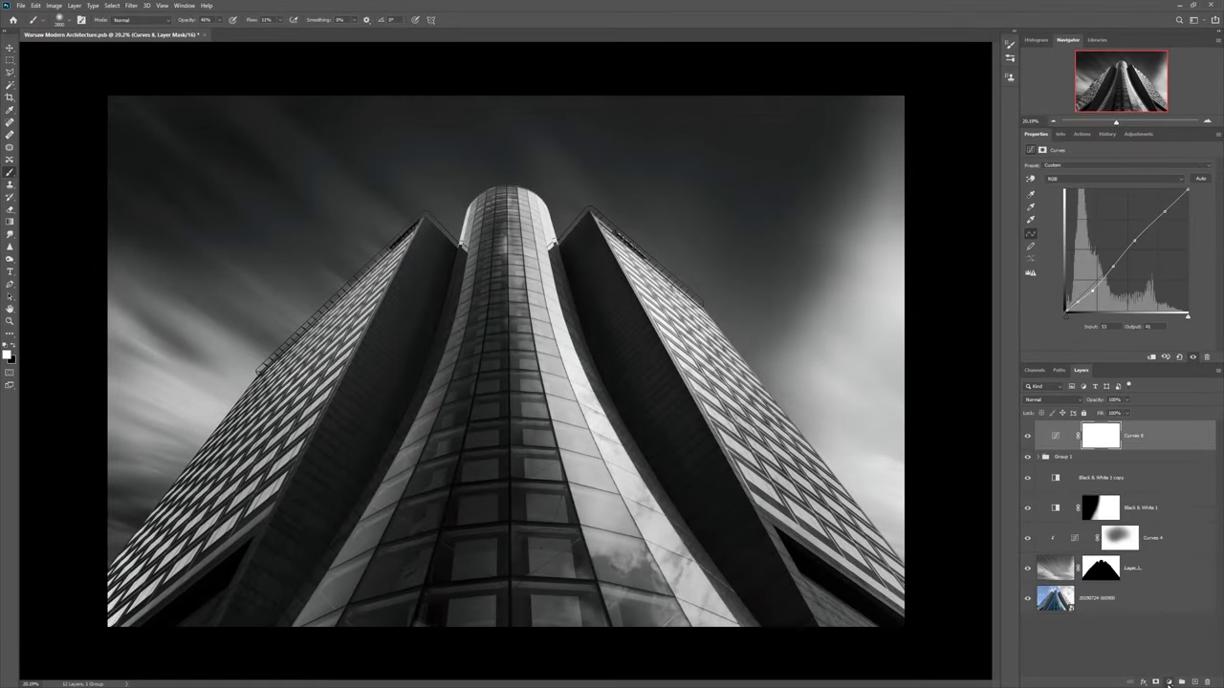
Add a Curves layer above Curves 8, lowering its white point to about half output and raising the shadow part of the curve.
{"action": "left_click", "coordinate": [1166, 681]}
{"action": "left_click", "coordinate": [1163, 562]}
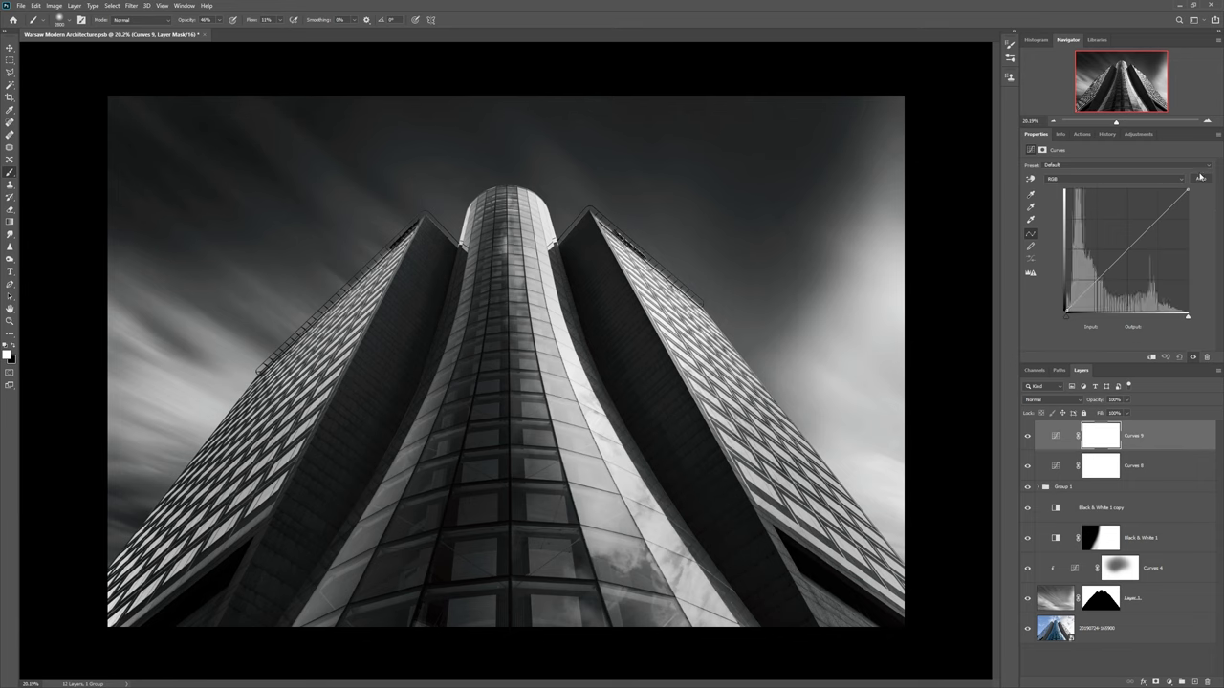
{"action": "left_click_drag", "start_coordinate": [1189, 190], "coordinate": [1219, 240]}
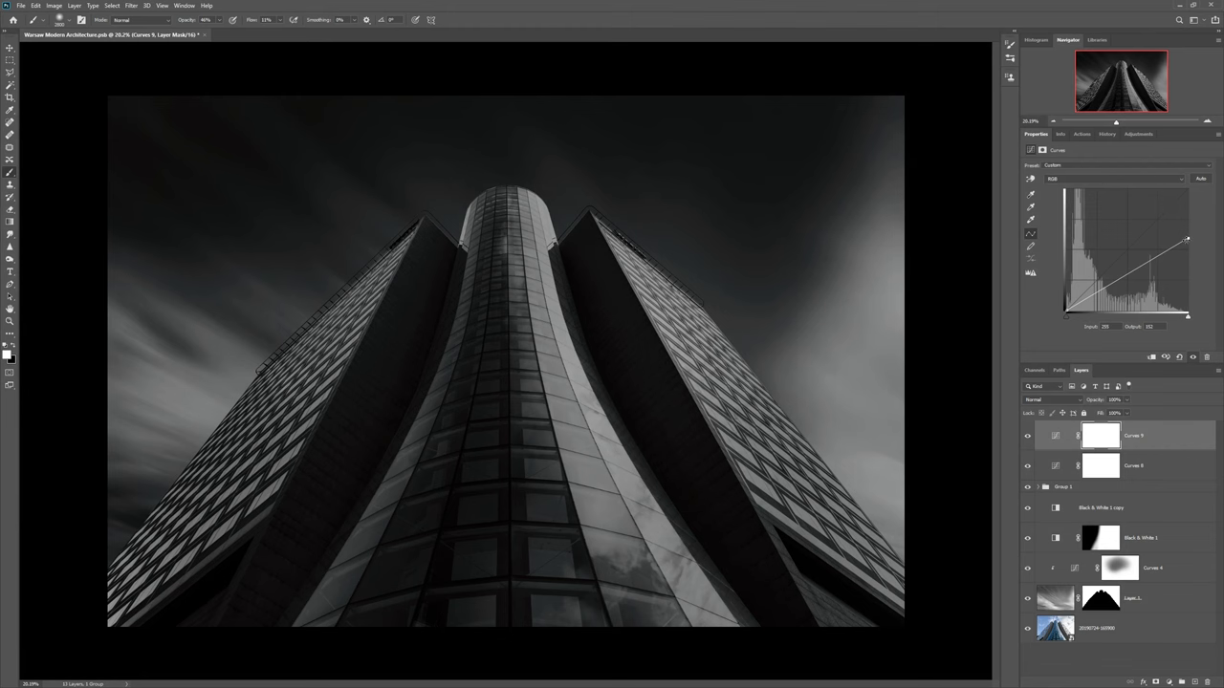
{"action": "key", "text": "ctrl+z"}
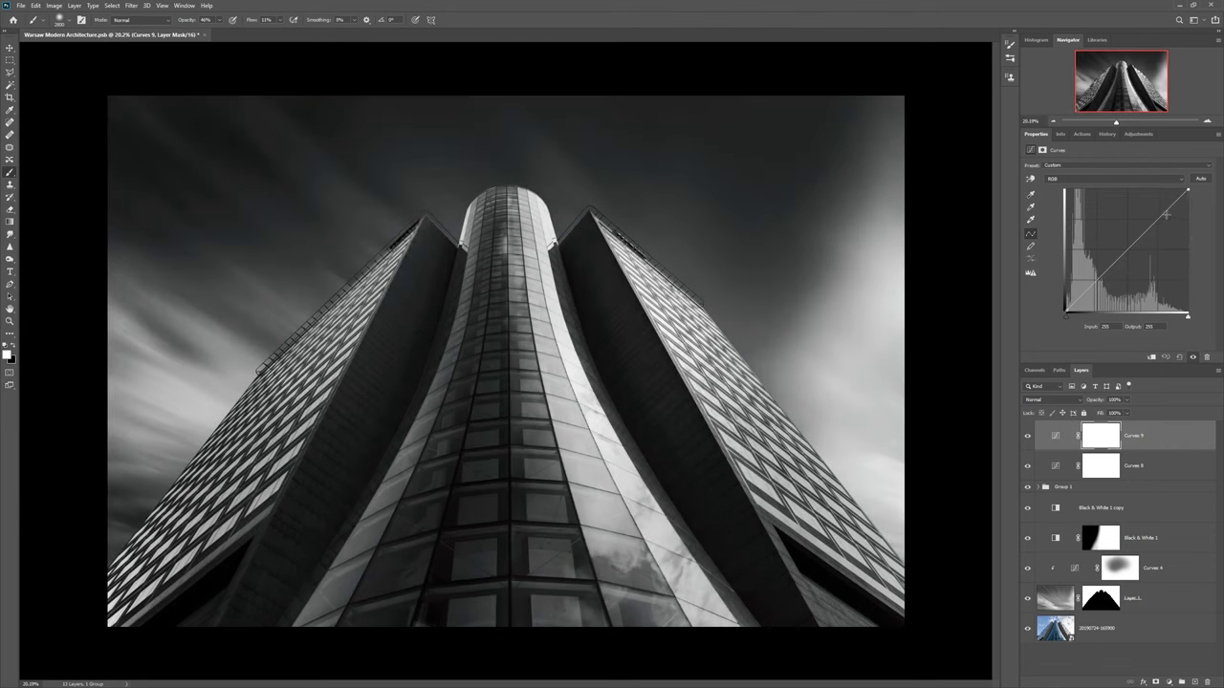
{"action": "left_click_drag", "start_coordinate": [1180, 198], "coordinate": [1213, 249]}
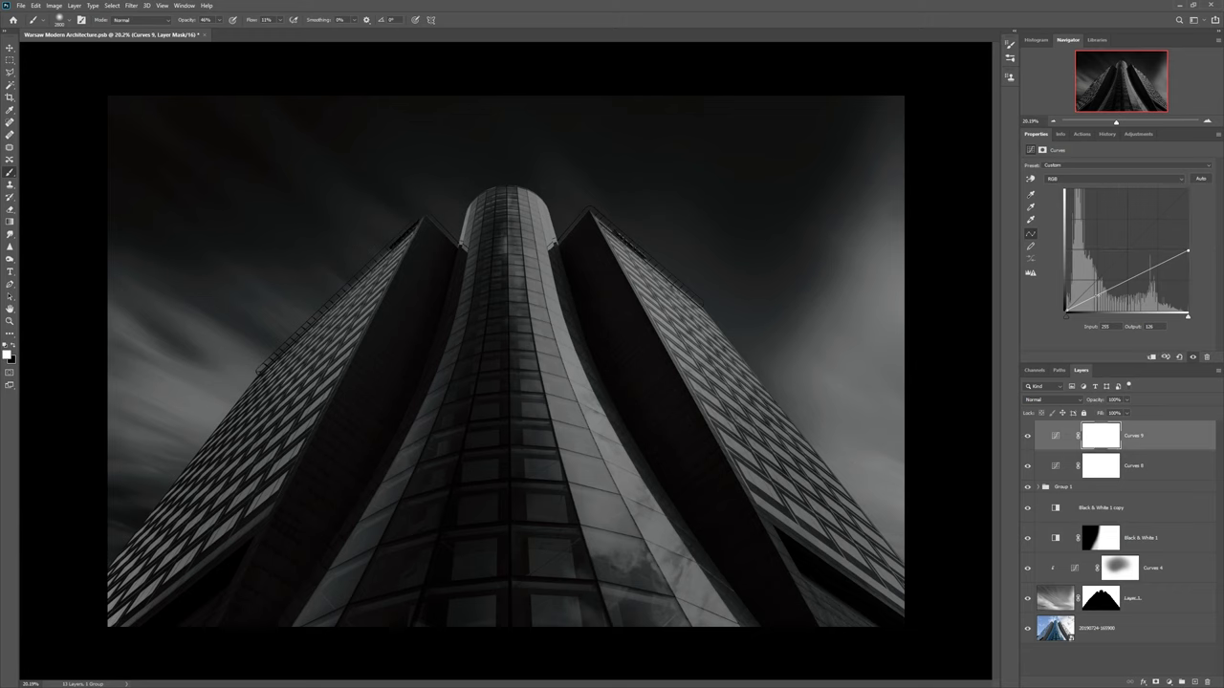
{"action": "left_click_drag", "start_coordinate": [1098, 296], "coordinate": [1091, 293]}
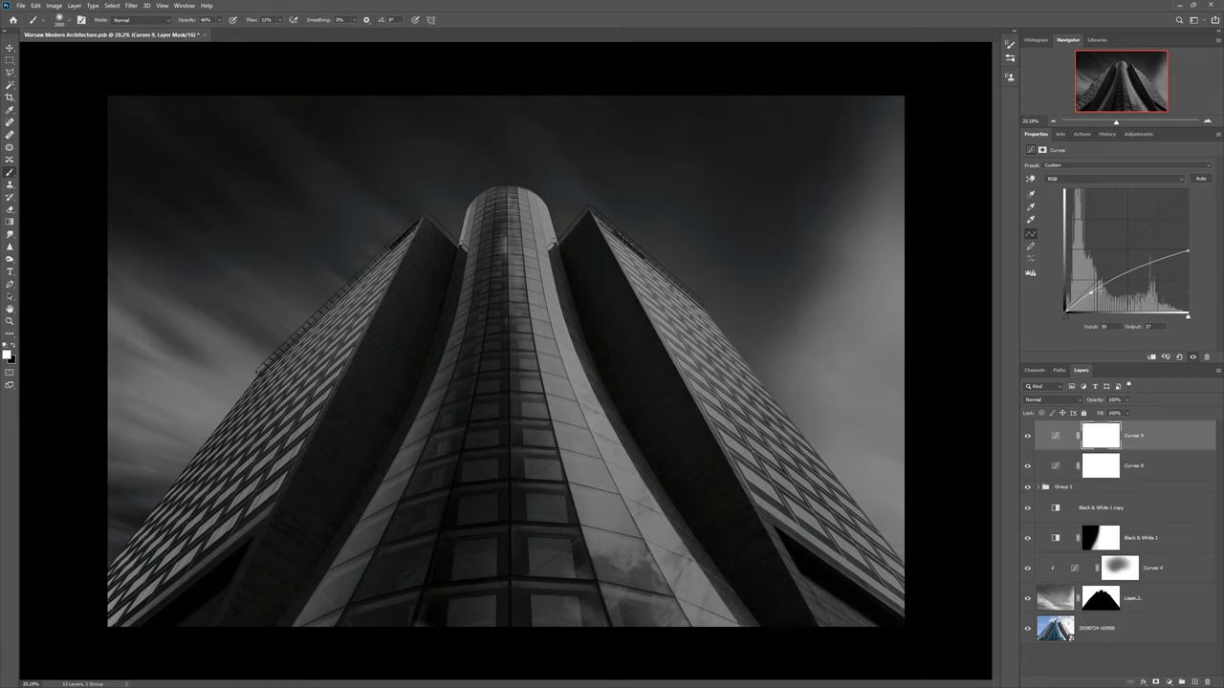
Draw a black radial gradient on the Curves 9 mask from the tower top to the lower-left photo corner and compare the effect.
{"action": "left_click", "coordinate": [9, 223]}
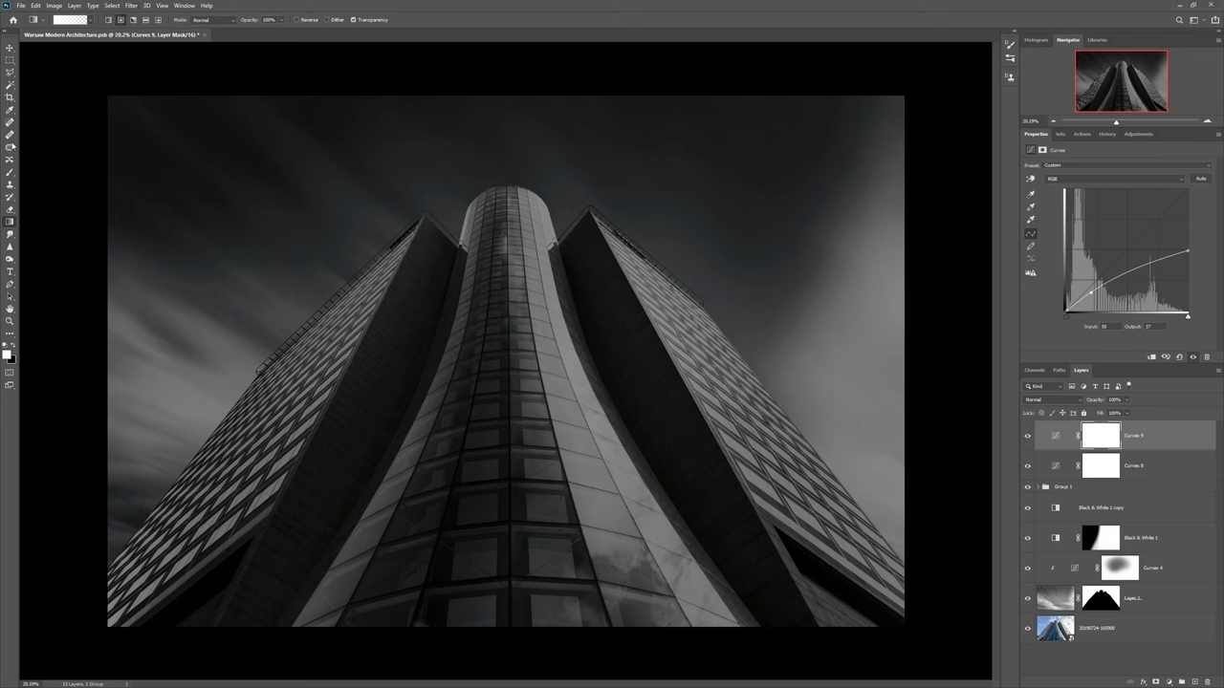
{"action": "left_click", "coordinate": [14, 345]}
{"action": "left_click_drag", "start_coordinate": [505, 211], "coordinate": [115, 627]}
{"action": "left_click", "coordinate": [1026, 437]}
{"action": "left_click", "coordinate": [1027, 437]}
{"action": "left_click", "coordinate": [1027, 437]}
{"action": "left_click", "coordinate": [1027, 437]}
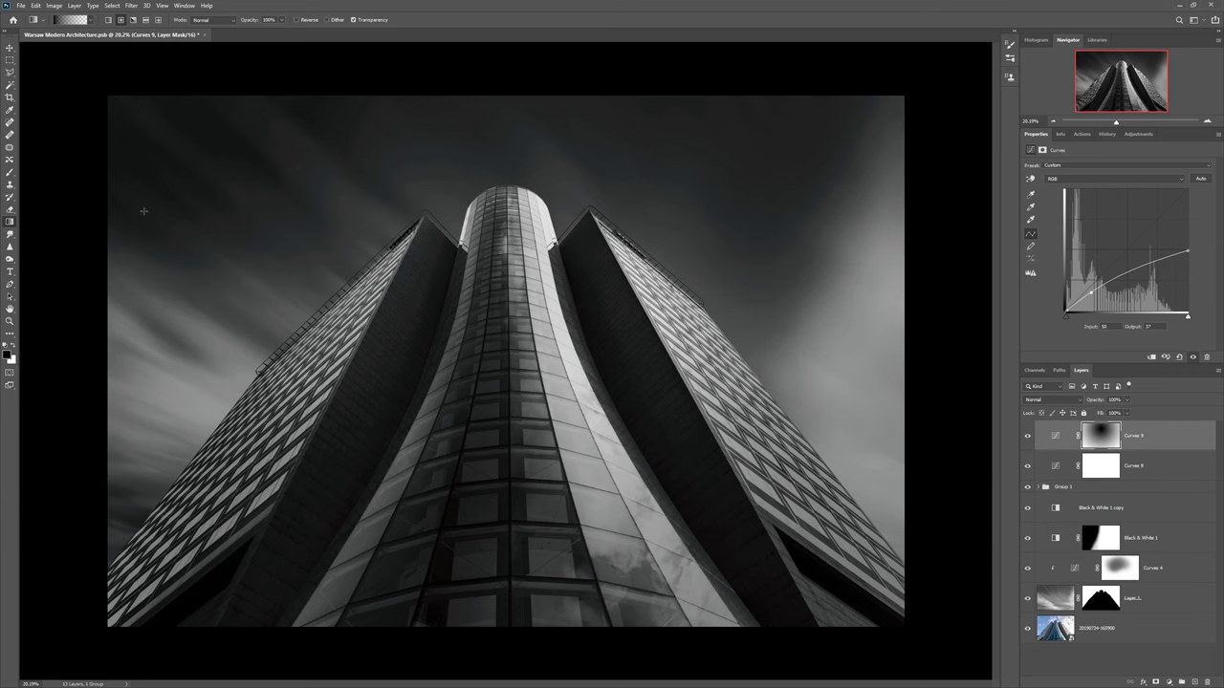
Brush black on the Curves 9 mask over the lower buildings, reduce the brush size, and compare the image without and with the layer.
{"action": "left_click", "coordinate": [8, 173]}
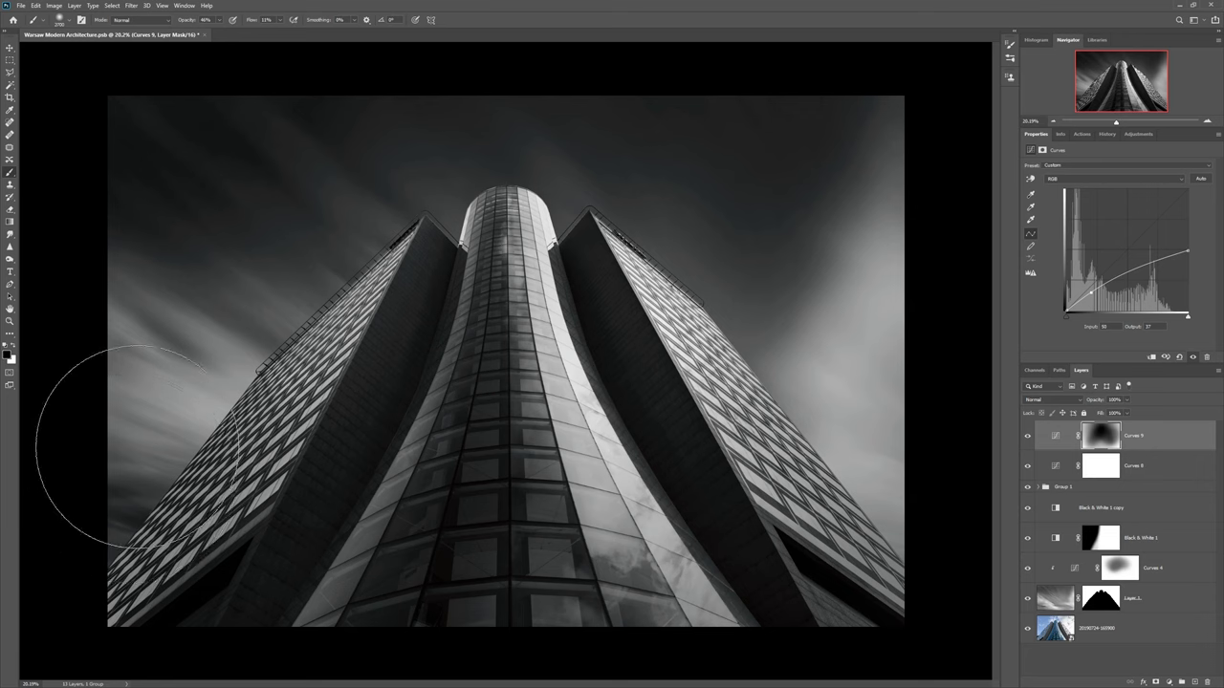
{"action": "key", "text": "["}
{"action": "key", "text": "["}
{"action": "key", "text": "["}
{"action": "key", "text": "["}
{"action": "key", "text": "["}
{"action": "key", "text": "["}
{"action": "key", "text": "["}
{"action": "key", "text": "["}
{"action": "key", "text": "["}
{"action": "key", "text": "["}
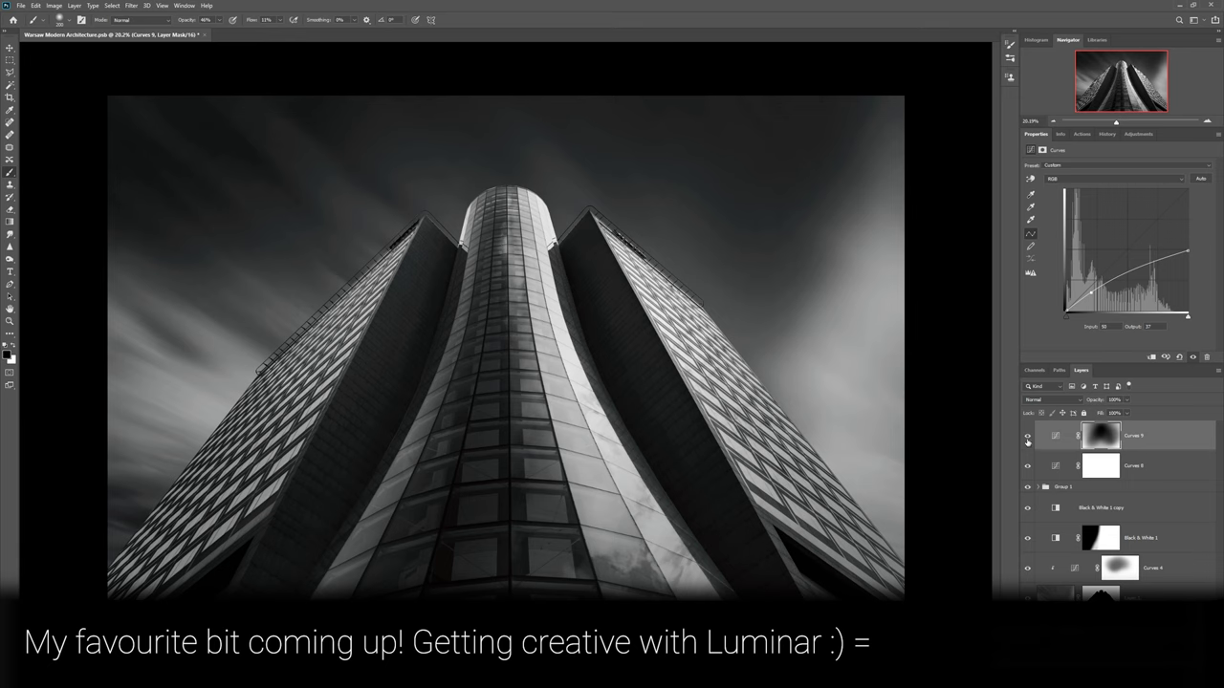
{"action": "left_click", "coordinate": [1028, 438]}
{"action": "left_click", "coordinate": [1028, 438]}
{"action": "left_click", "coordinate": [1028, 437]}
{"action": "left_click", "coordinate": [1028, 438]}
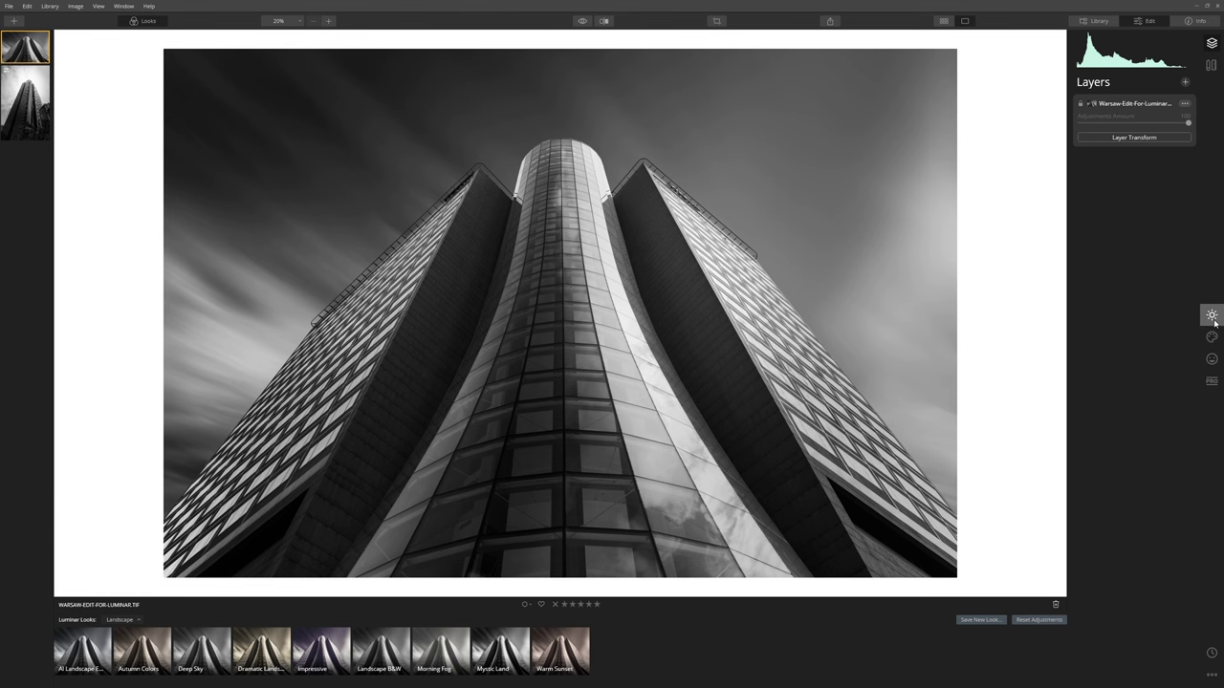
In Luminar, try a lower Exposure and a Smart Contrast of 29 in the Light settings, resetting both to 0.
{"action": "left_click", "coordinate": [1214, 322]}
{"action": "mouse_move", "coordinate": [1136, 195]}
{"action": "left_mouse_down"}
{"action": "mouse_move", "coordinate": [1147, 196]}
{"action": "mouse_move", "coordinate": [1131, 195]}
{"action": "left_mouse_up"}
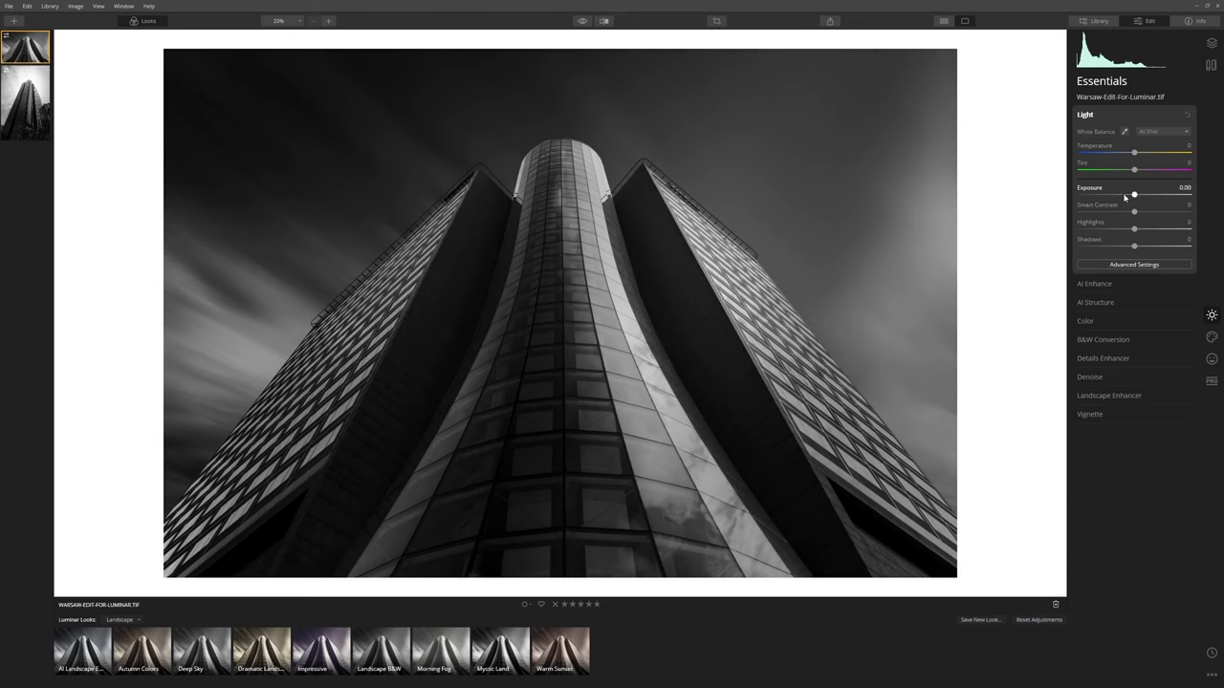
{"action": "double_click", "coordinate": [1128, 194]}
{"action": "left_click_drag", "start_coordinate": [1134, 212], "coordinate": [1151, 219]}
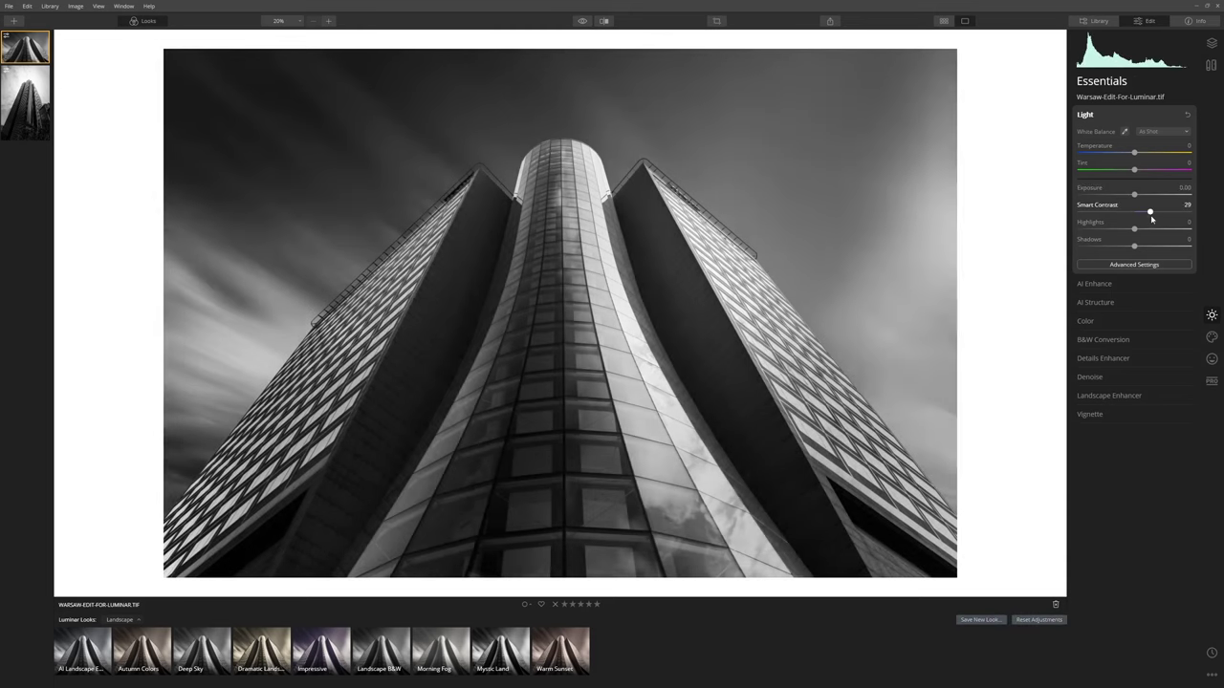
{"action": "double_click", "coordinate": [1151, 219]}
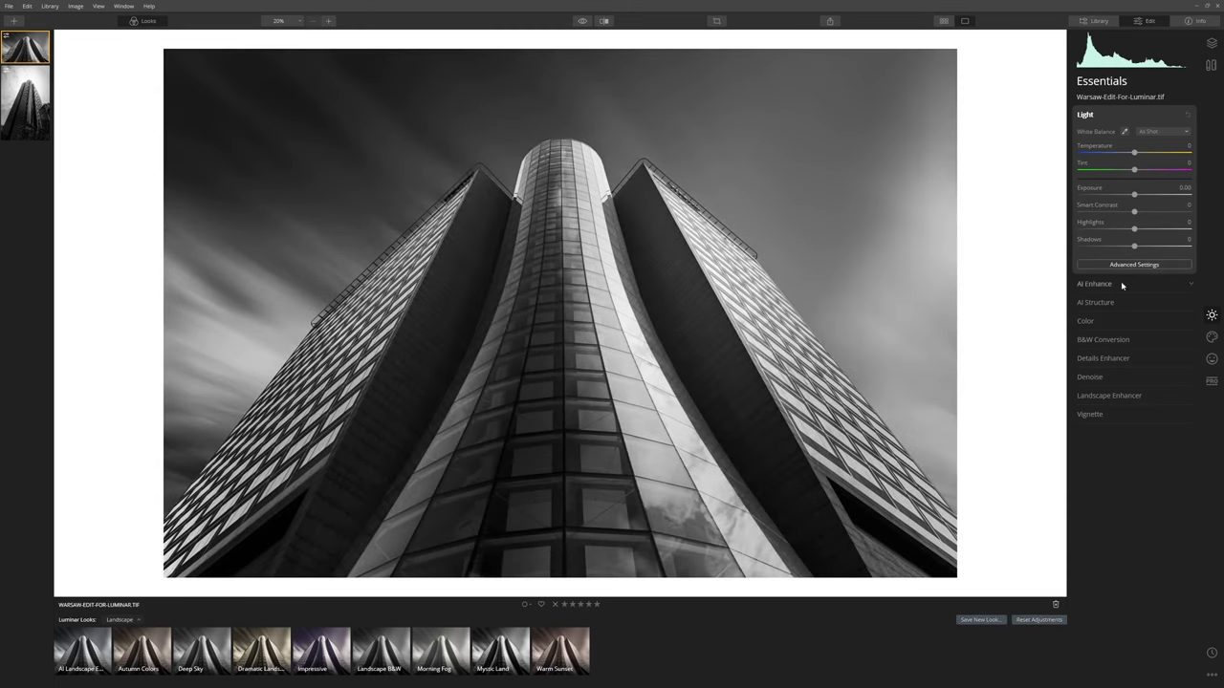
Raise AI Accent in the AI Enhance filter and increase the AI Structure amount moderately.
{"action": "left_click", "coordinate": [1119, 283]}
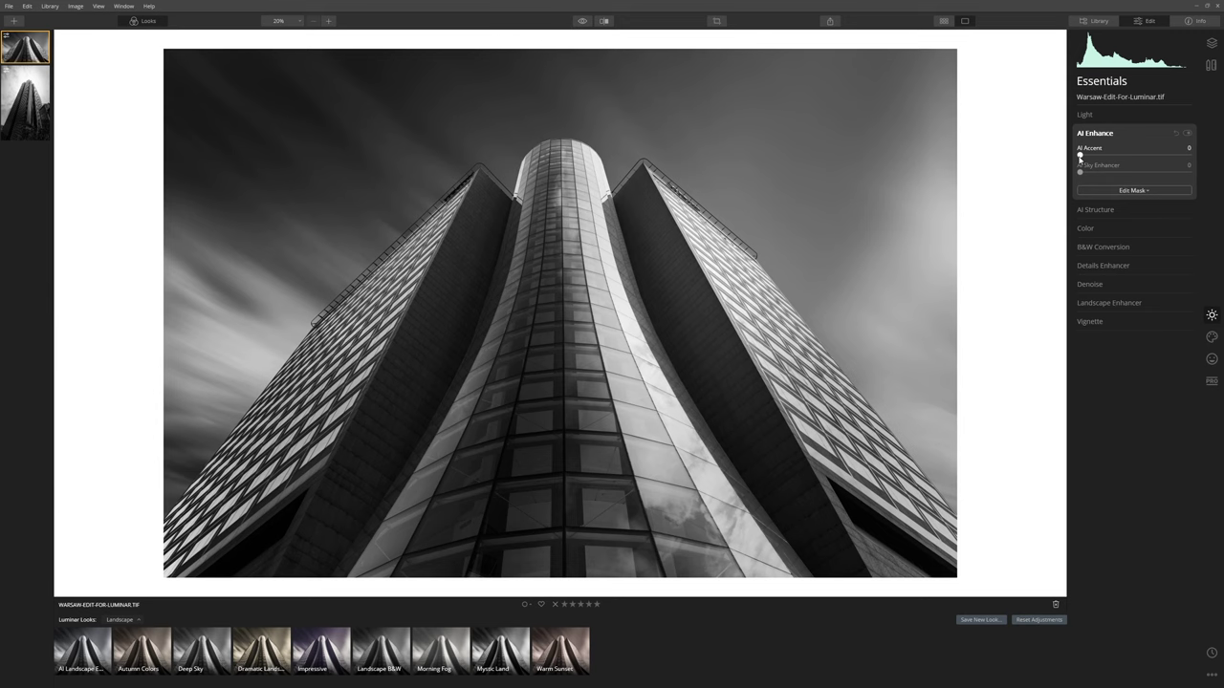
{"action": "left_click_drag", "start_coordinate": [1081, 155], "coordinate": [1143, 160]}
{"action": "left_click", "coordinate": [1140, 210]}
{"action": "mouse_move", "coordinate": [1140, 172]}
{"action": "left_mouse_down"}
{"action": "mouse_move", "coordinate": [1175, 175]}
{"action": "mouse_move", "coordinate": [1122, 179]}
{"action": "mouse_move", "coordinate": [1152, 178]}
{"action": "left_mouse_up"}
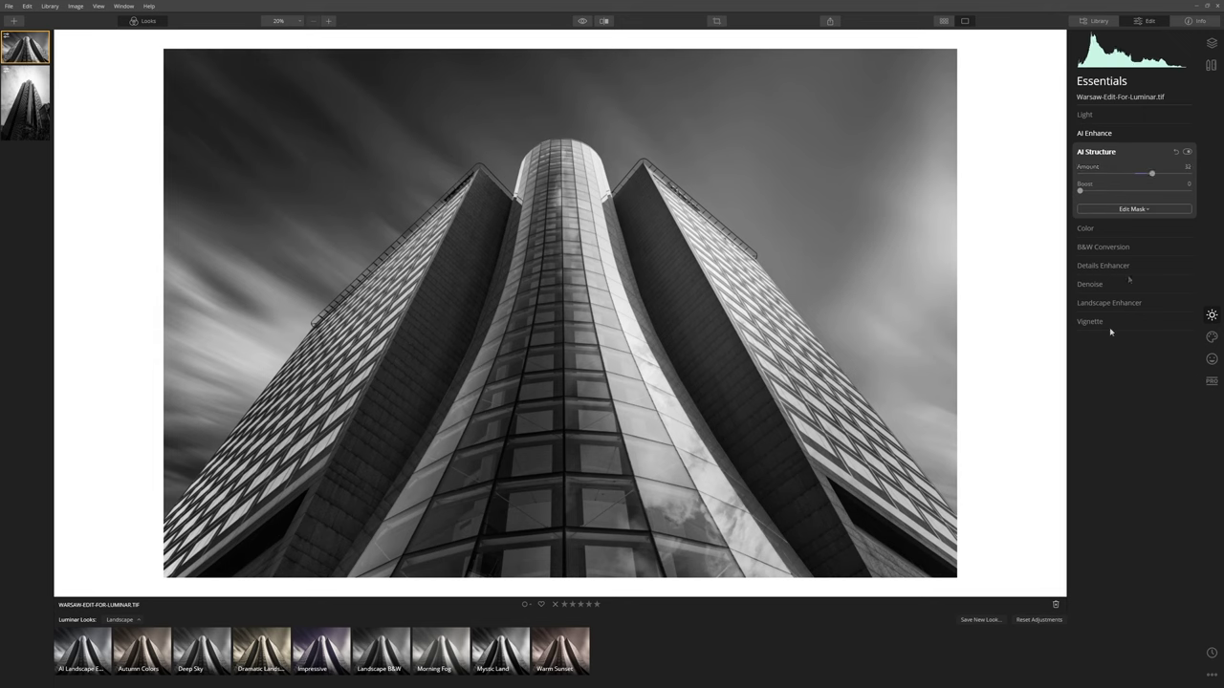
Apply the Dramatic creative effect to the photo at a low amount.
{"action": "left_click", "coordinate": [1212, 337]}
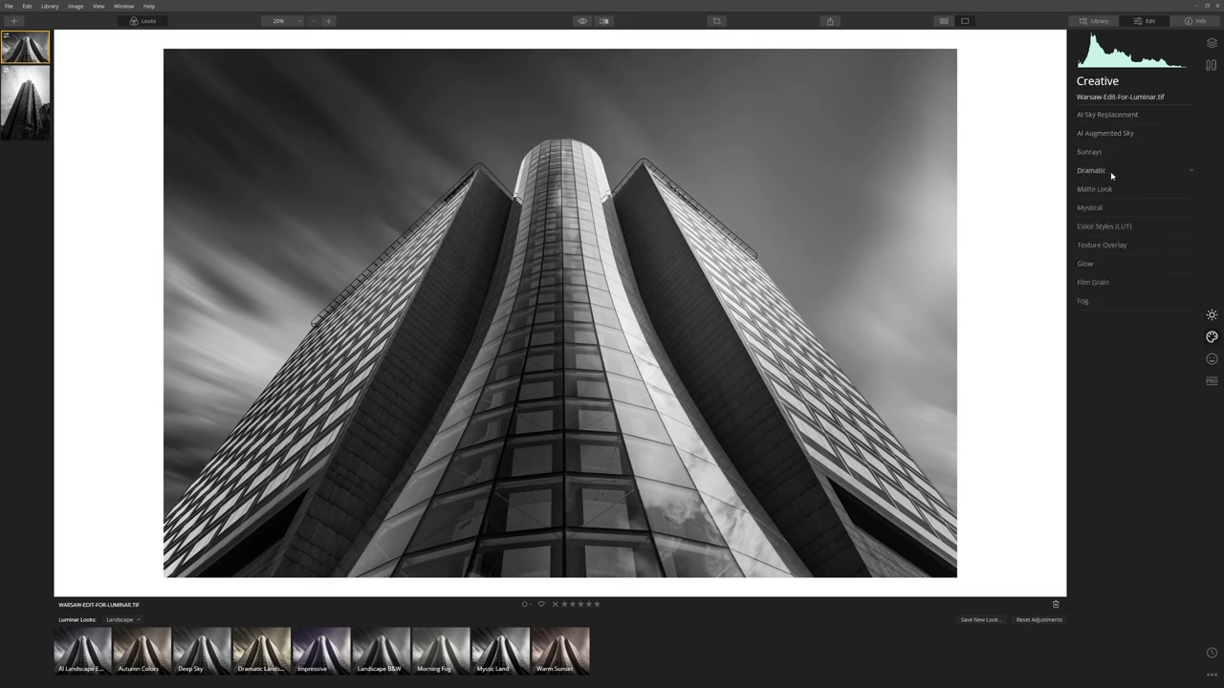
{"action": "left_click", "coordinate": [1110, 171]}
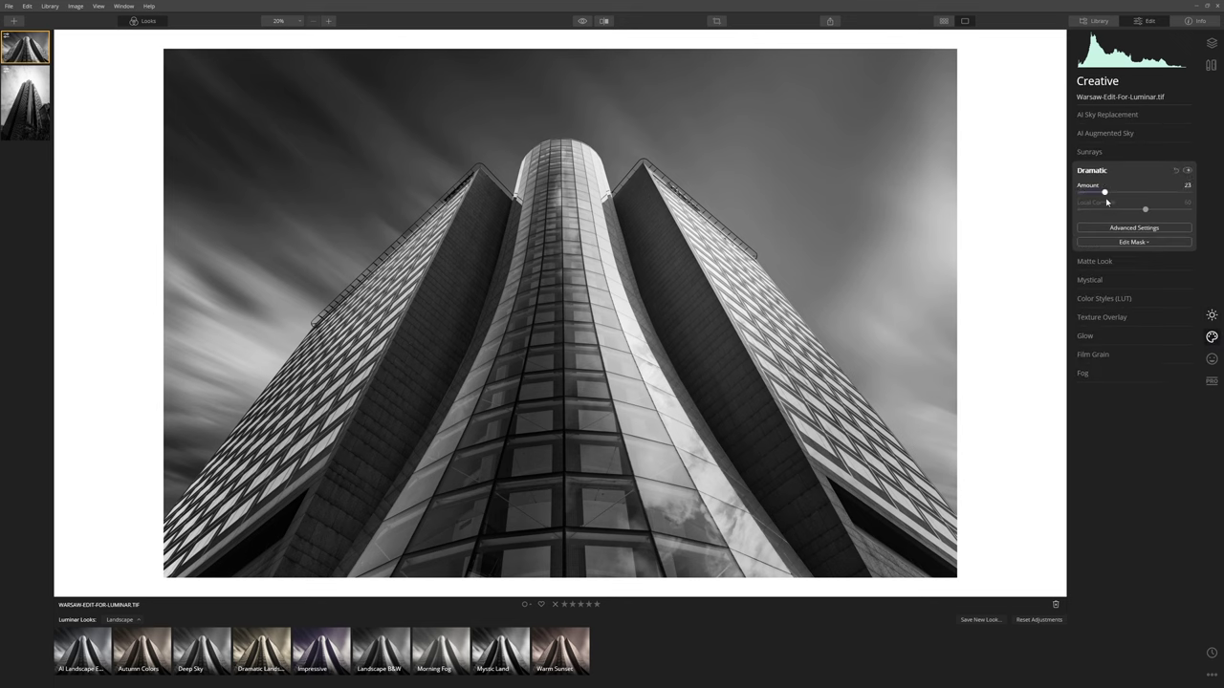
{"action": "left_click_drag", "start_coordinate": [1104, 192], "coordinate": [1078, 201]}
Try the Matte Look effect at an amount of 100 and reset it to 0.
{"action": "left_click", "coordinate": [1107, 264]}
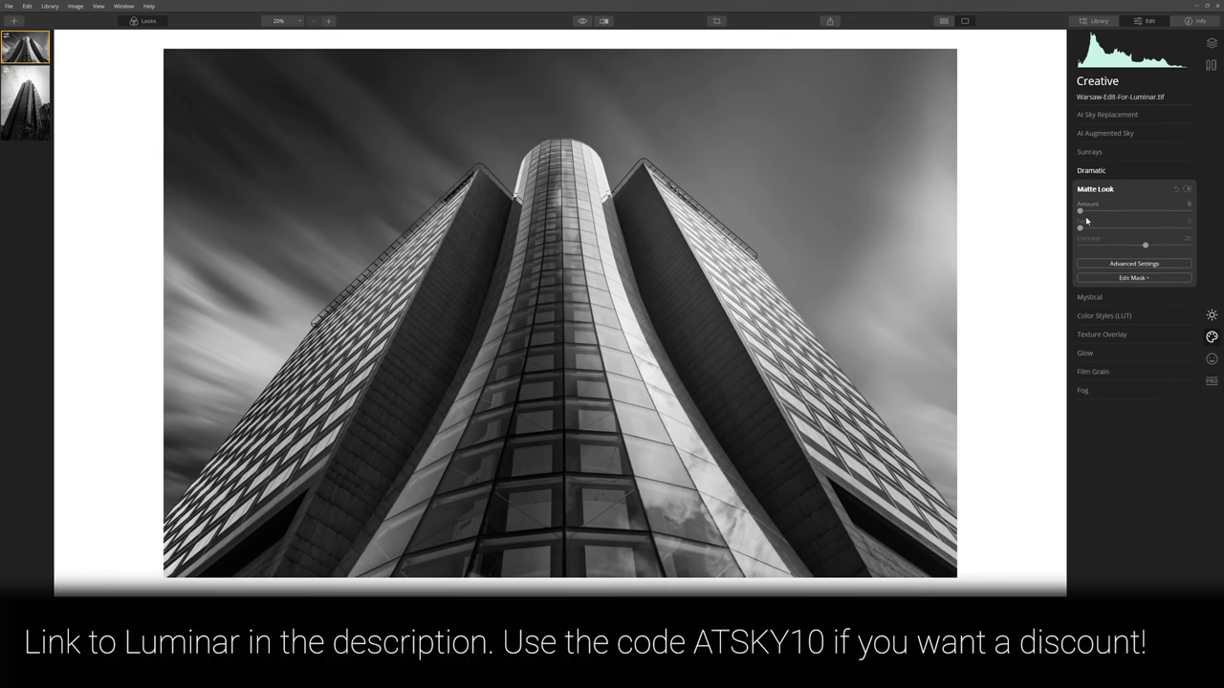
{"action": "left_click_drag", "start_coordinate": [1079, 210], "coordinate": [1204, 217]}
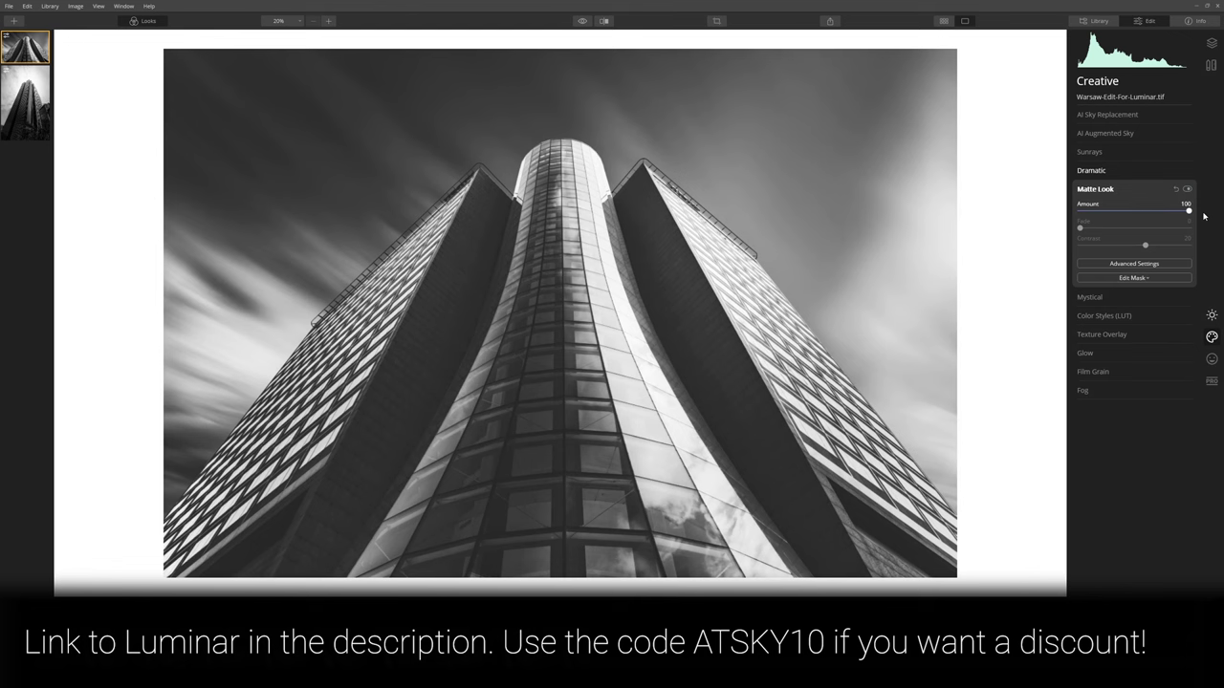
{"action": "double_click", "coordinate": [1186, 209]}
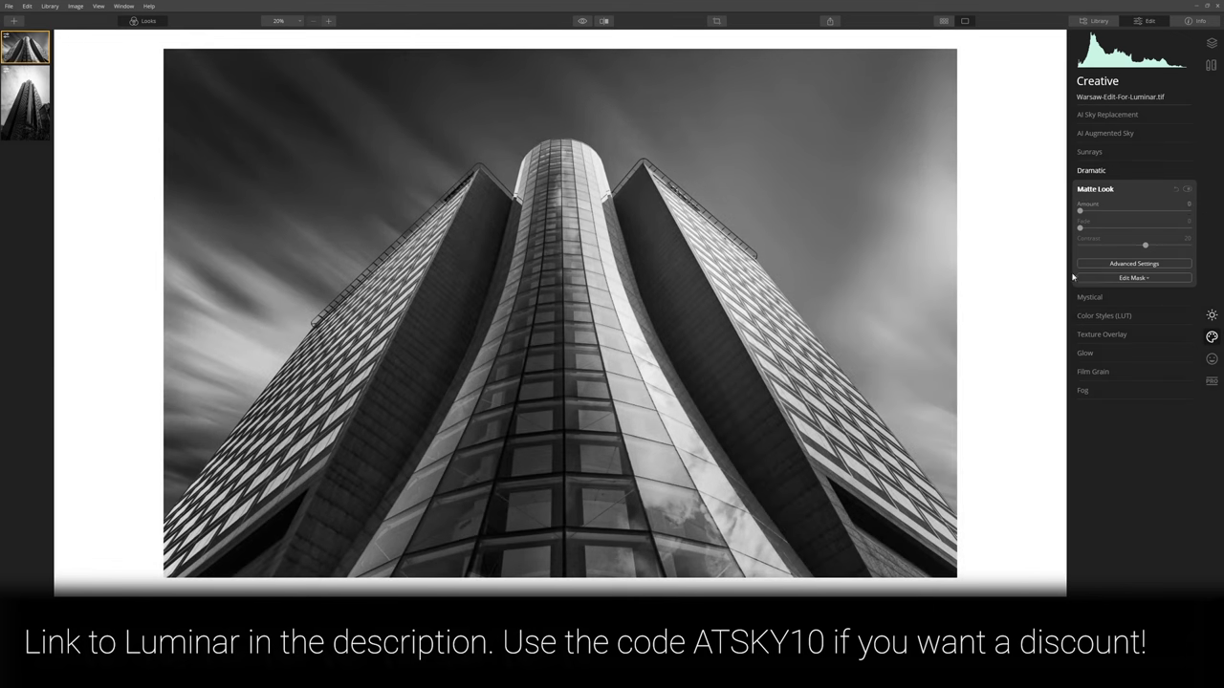
Apply the Mystical creative effect at an amount of about 34 and compare the photo before and after the edits.
{"action": "left_click", "coordinate": [1089, 297]}
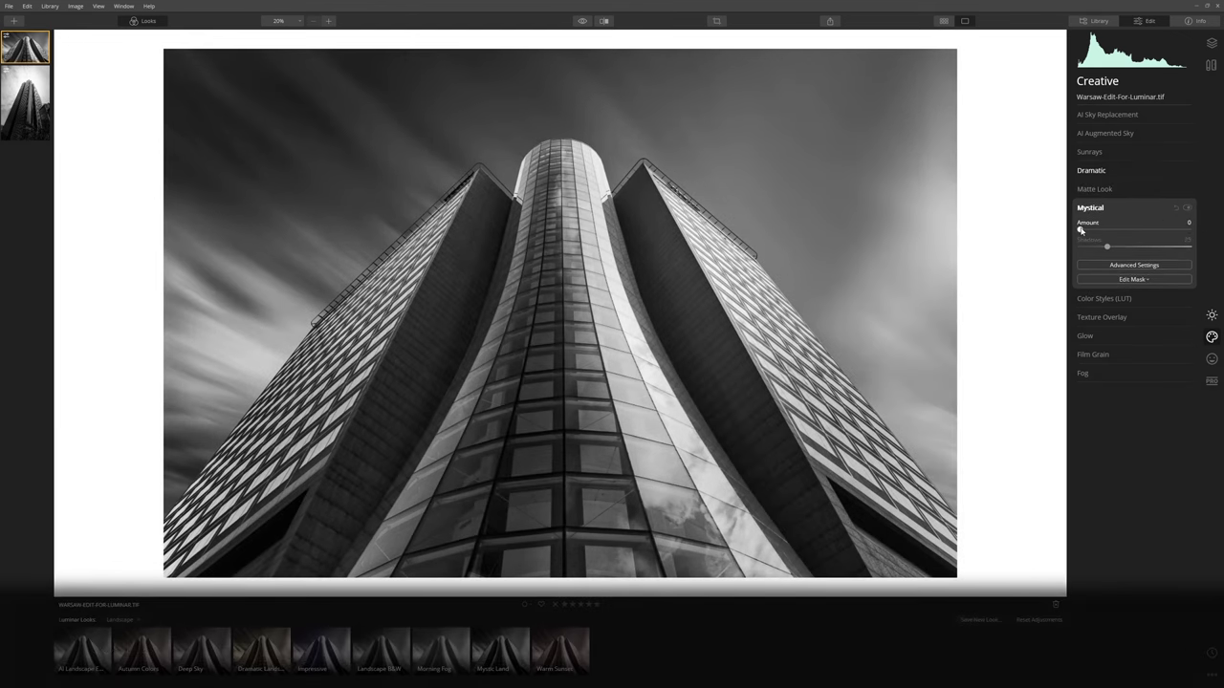
{"action": "mouse_move", "coordinate": [1083, 231]}
{"action": "left_mouse_down"}
{"action": "mouse_move", "coordinate": [1135, 230]}
{"action": "mouse_move", "coordinate": [1081, 231]}
{"action": "mouse_move", "coordinate": [1119, 230]}
{"action": "mouse_move", "coordinate": [1080, 237]}
{"action": "mouse_move", "coordinate": [1120, 246]}
{"action": "mouse_move", "coordinate": [1082, 241]}
{"action": "left_mouse_up"}
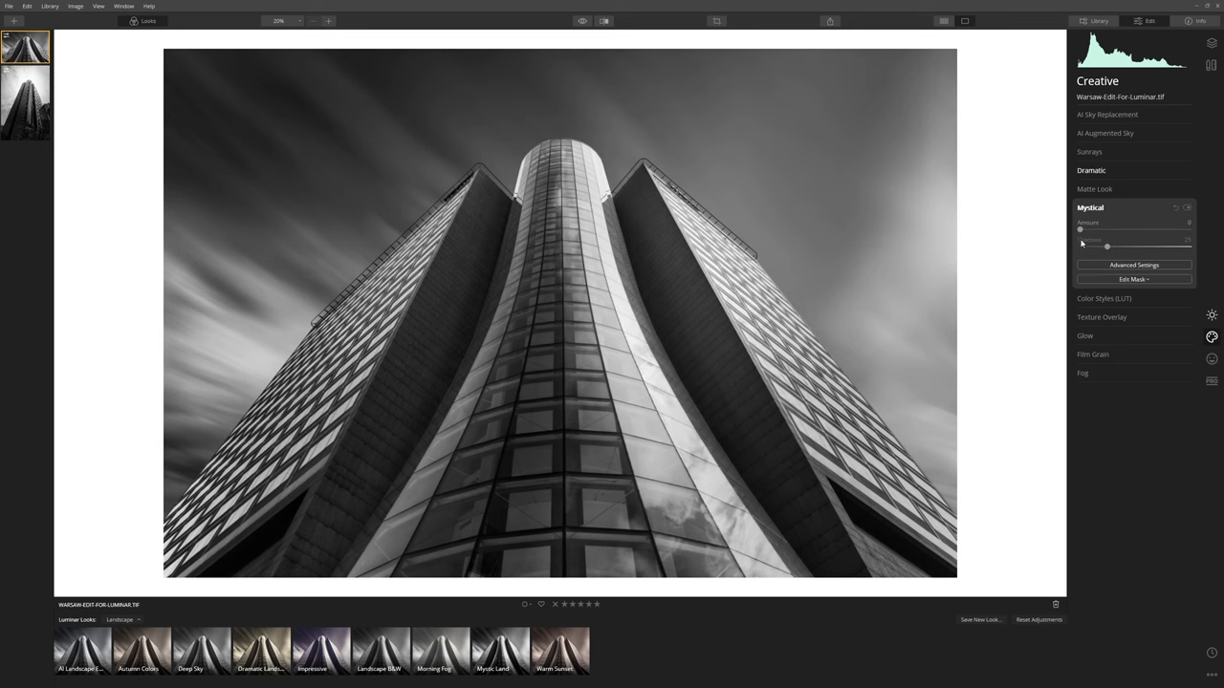
{"action": "left_click_drag", "start_coordinate": [1080, 230], "coordinate": [1112, 243]}
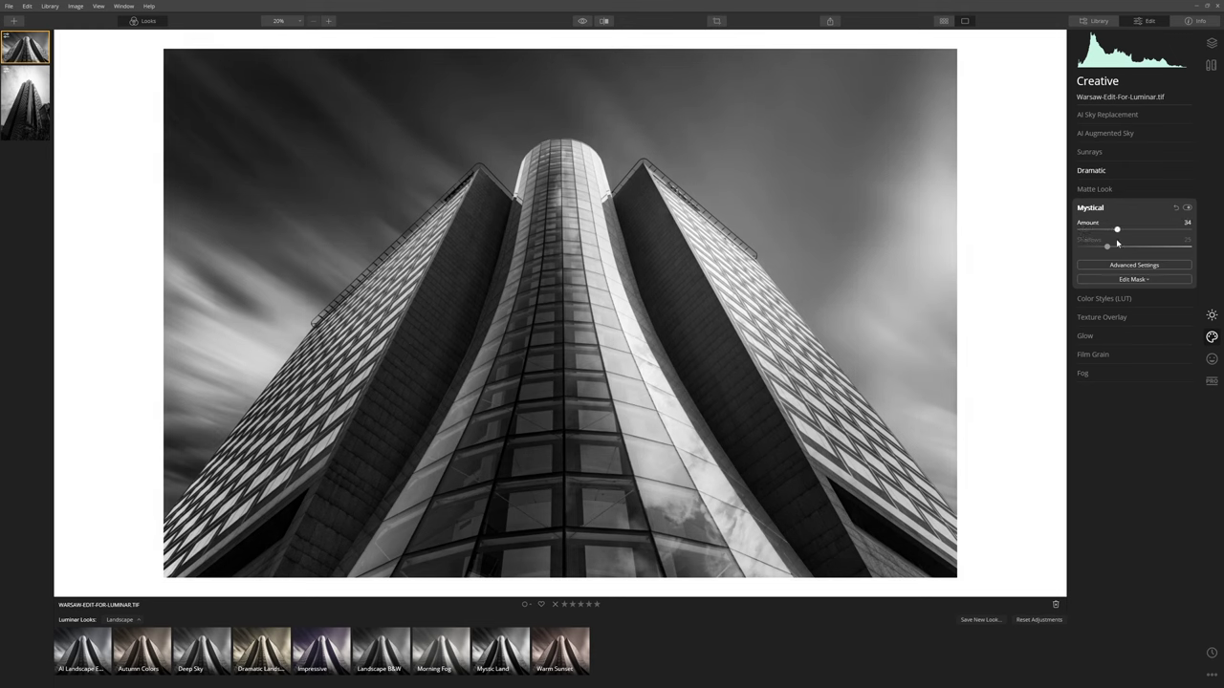
{"action": "left_click", "coordinate": [582, 23]}
{"action": "left_click", "coordinate": [582, 23]}
{"action": "left_click", "coordinate": [582, 23]}
{"action": "left_click", "coordinate": [583, 23]}
Add a dark vignette in the Essentials filters with an amount of about -66 and a size of 30.
{"action": "left_click", "coordinate": [1212, 315]}
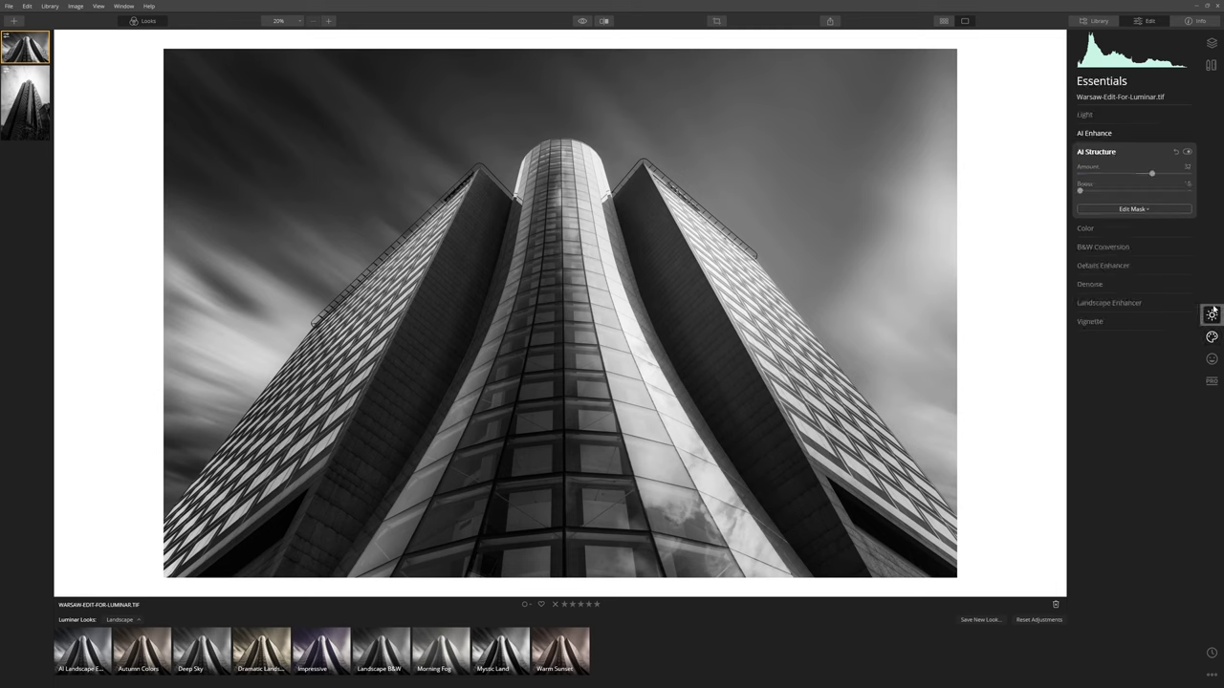
{"action": "left_click", "coordinate": [1090, 322]}
{"action": "left_click_drag", "start_coordinate": [1134, 299], "coordinate": [1112, 318]}
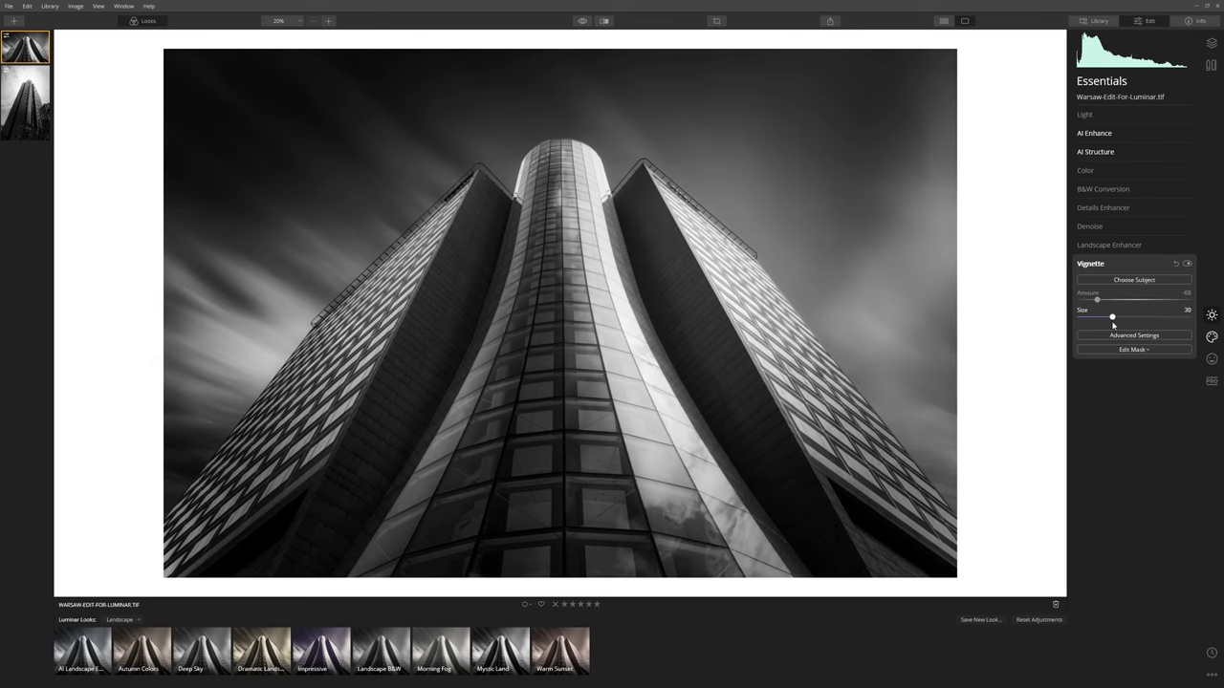
Increase the vignette's Roundness in its advanced settings and compare the photo before and after the edits.
{"action": "left_click", "coordinate": [1127, 336]}
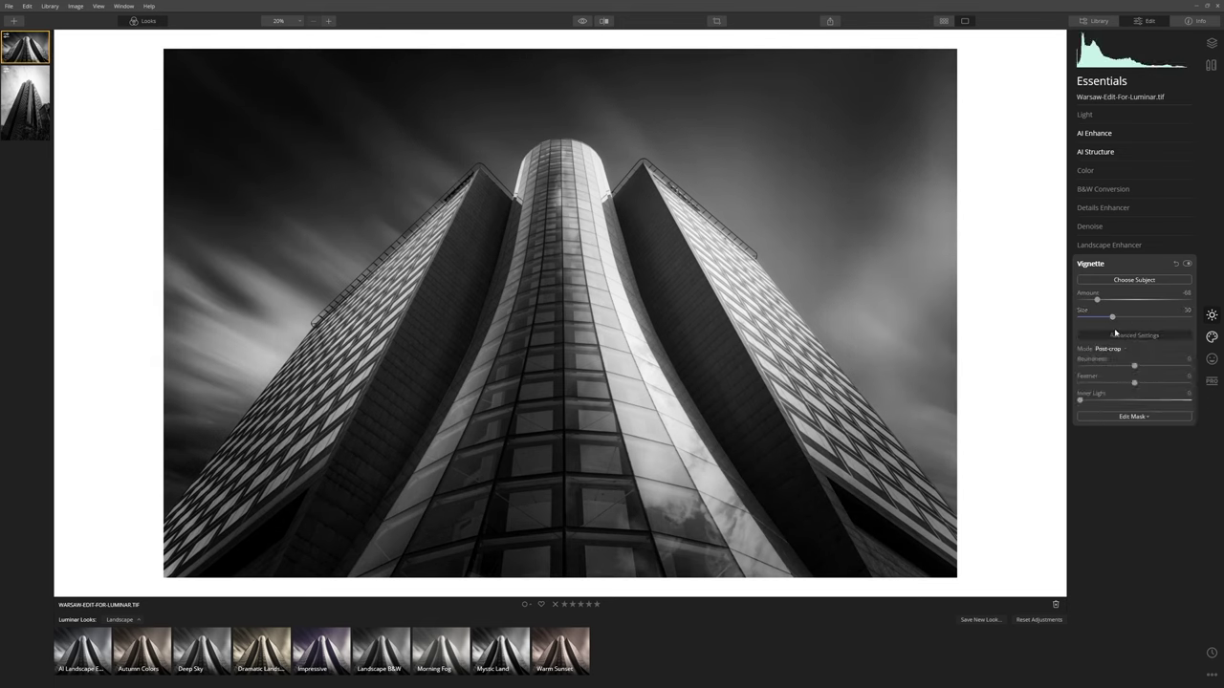
{"action": "left_click_drag", "start_coordinate": [1133, 367], "coordinate": [1193, 388]}
{"action": "left_click", "coordinate": [583, 21]}
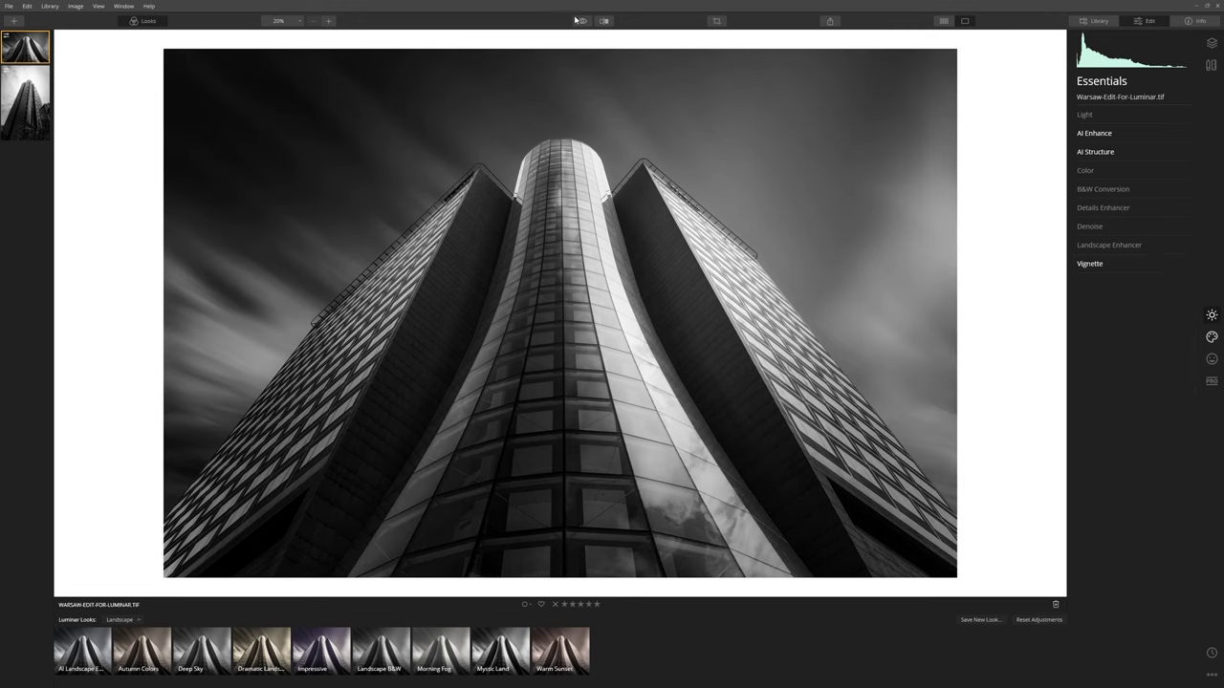
{"action": "left_click", "coordinate": [583, 21]}
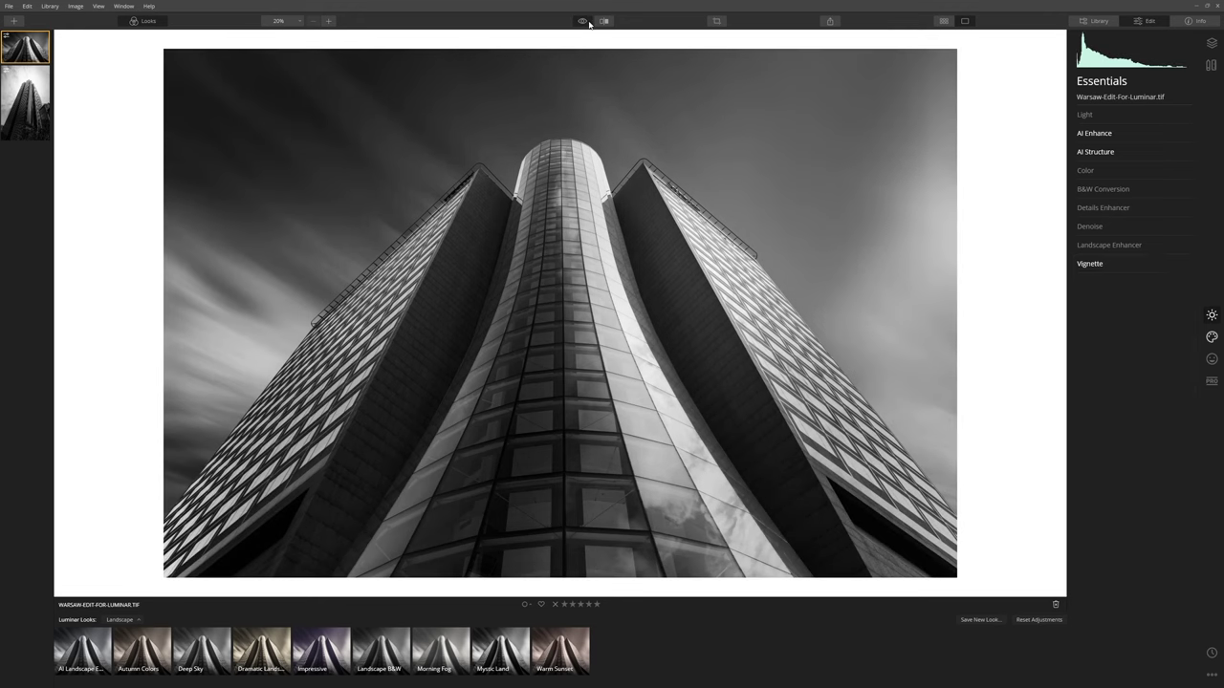
{"action": "left_click", "coordinate": [589, 21]}
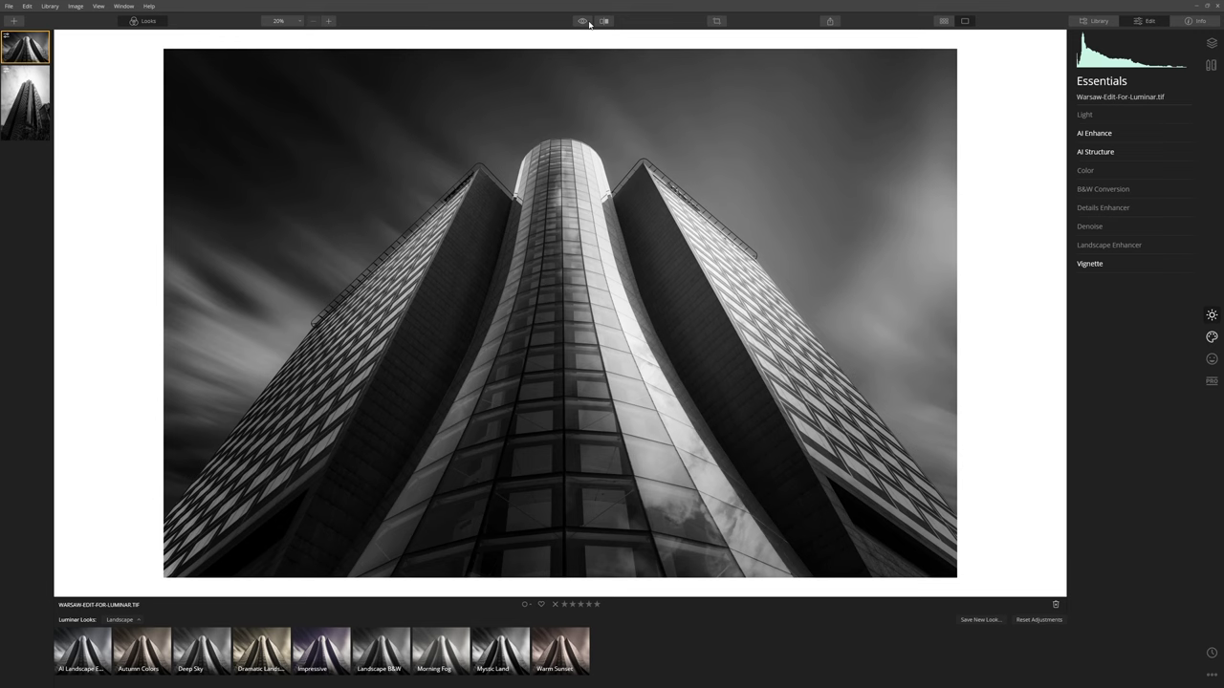
{"action": "left_click", "coordinate": [585, 21]}
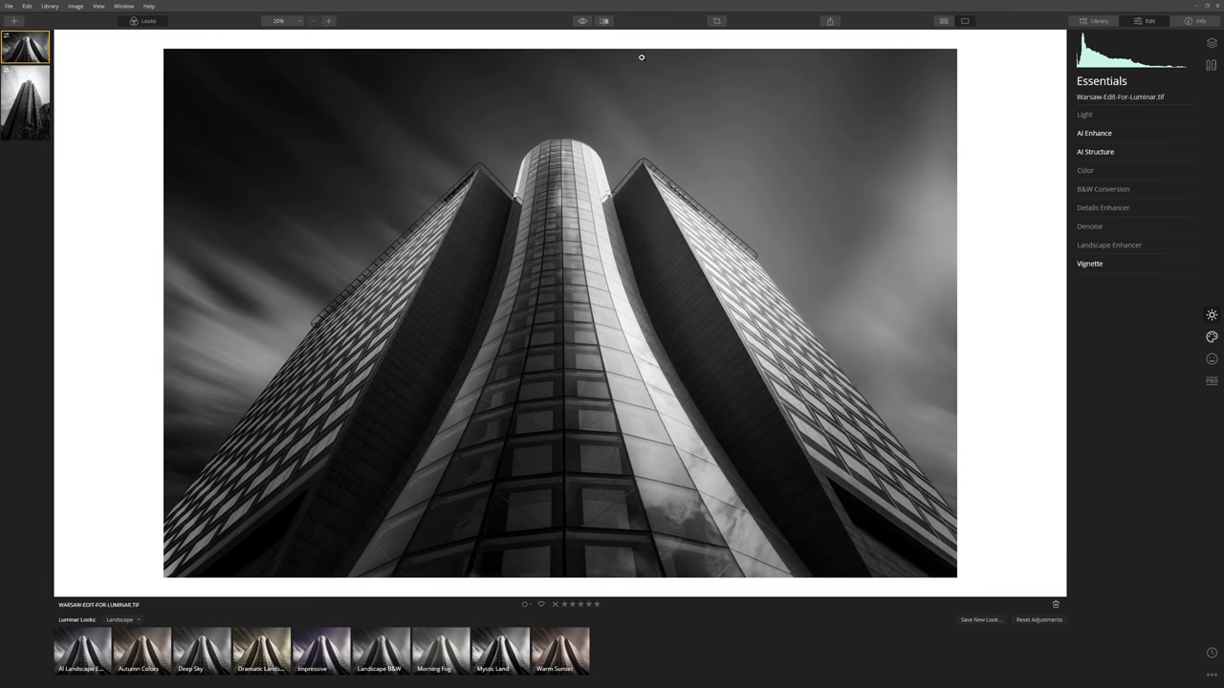